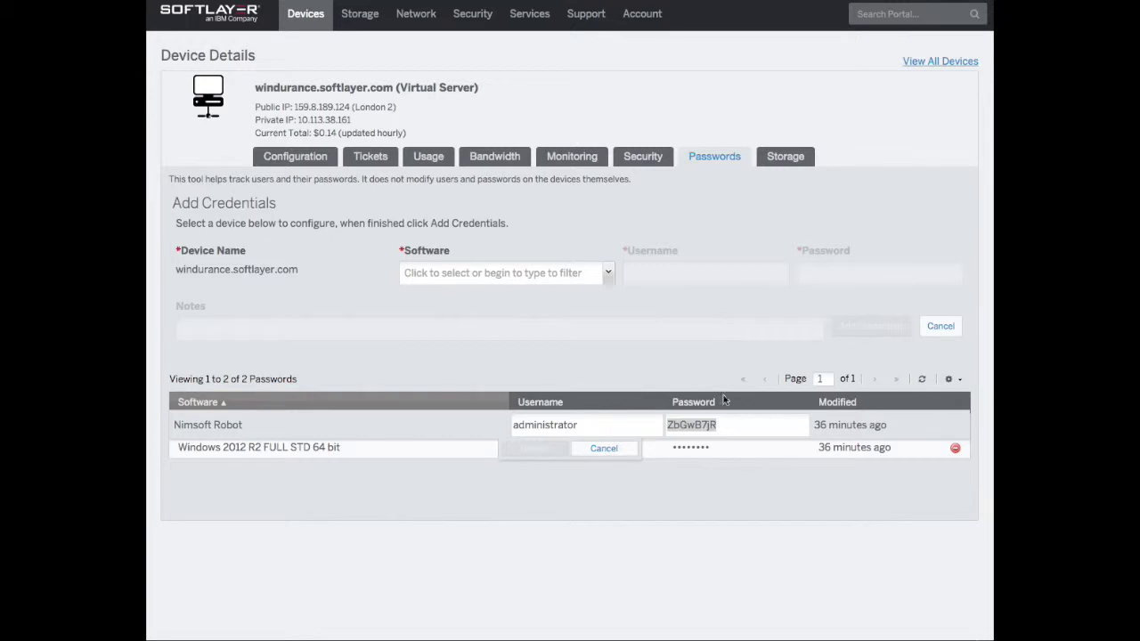
Copy the stored administrator password from the Passwords tab and launch Microsoft Remote Desktop with 'remo'
right_click(698, 425)
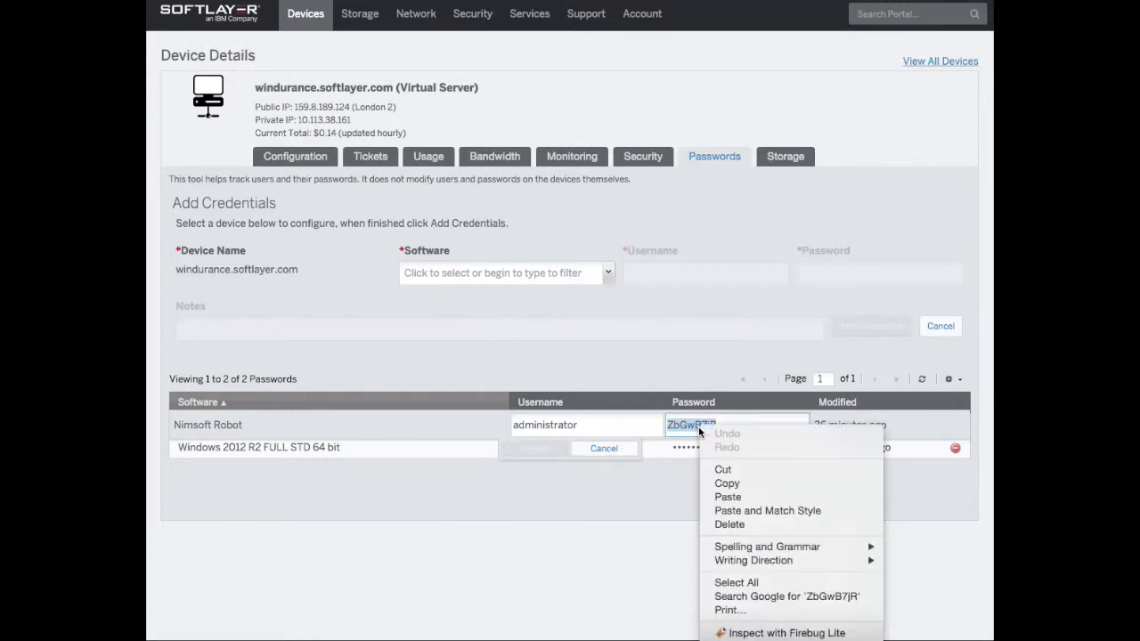
left_click(742, 483)
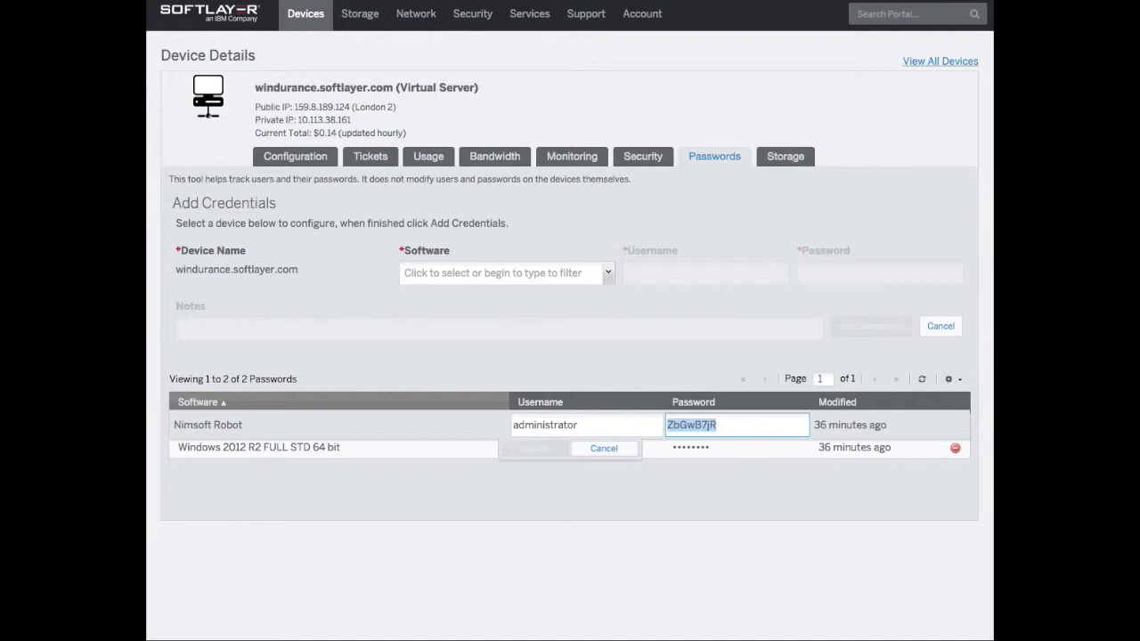
key("super+space")
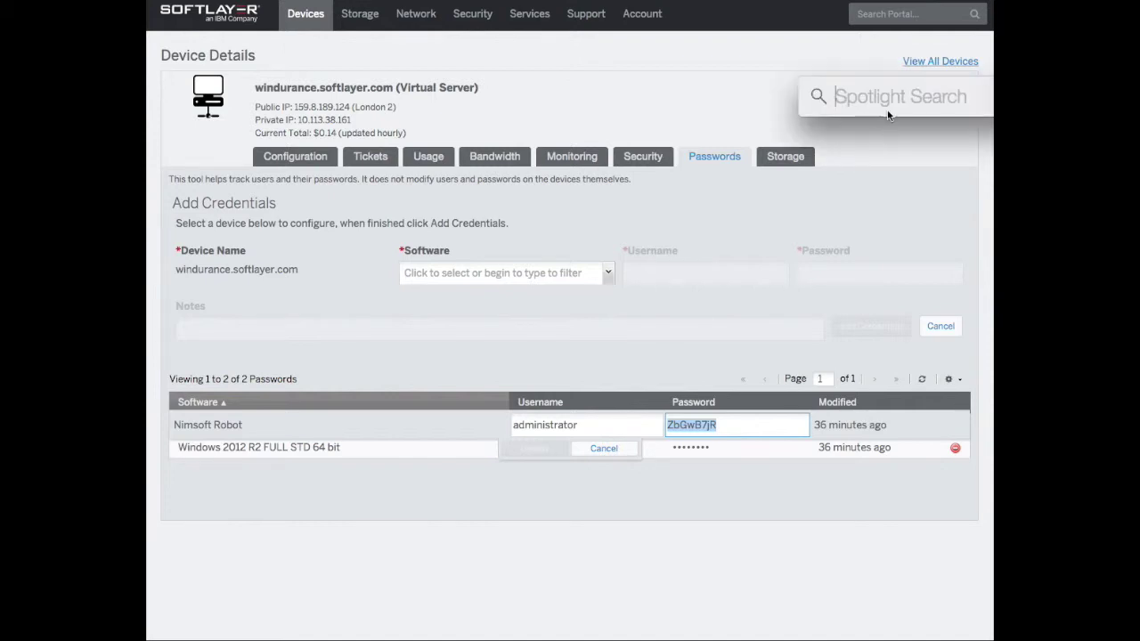
type("remo")
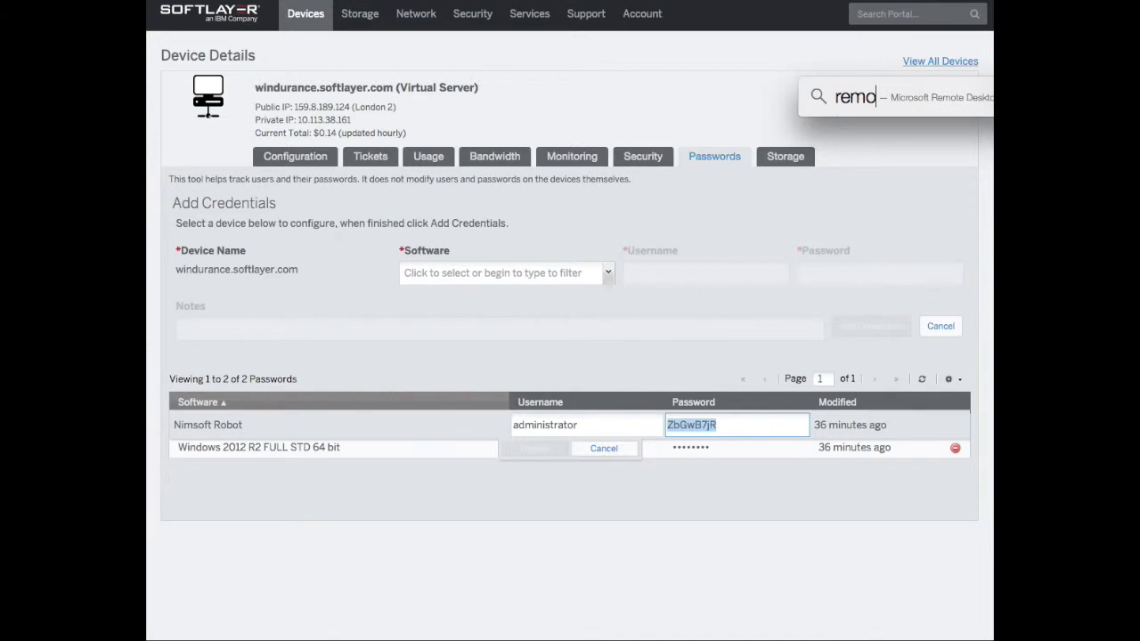
key("Return")
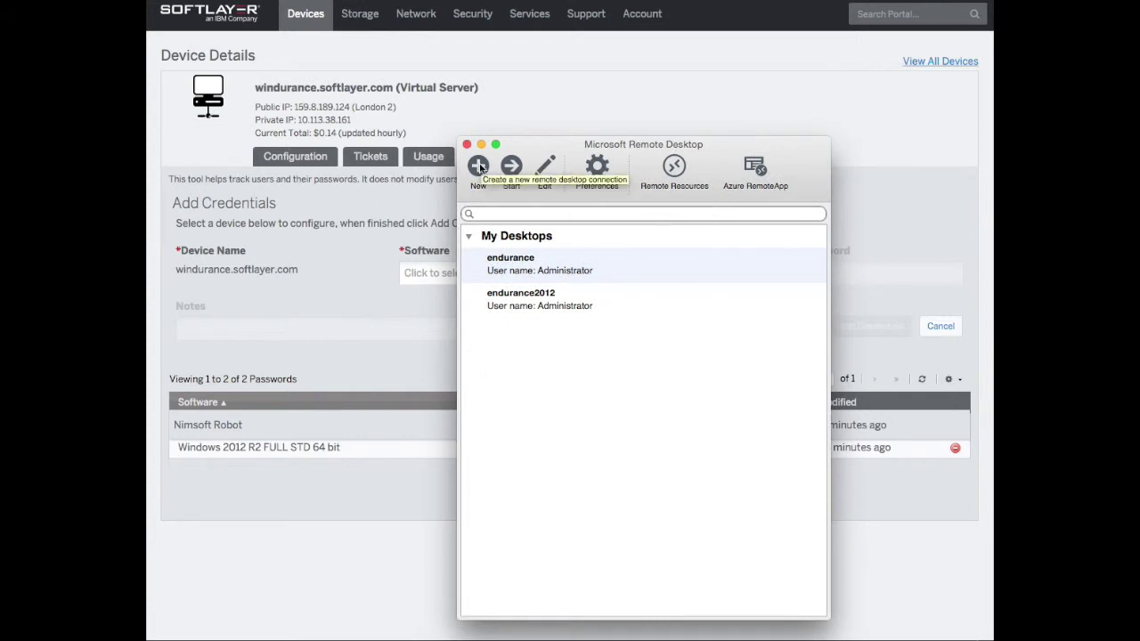
Create a new desktop connection named windurance pointing to PC 159.8.189.124
left_click(478, 166)
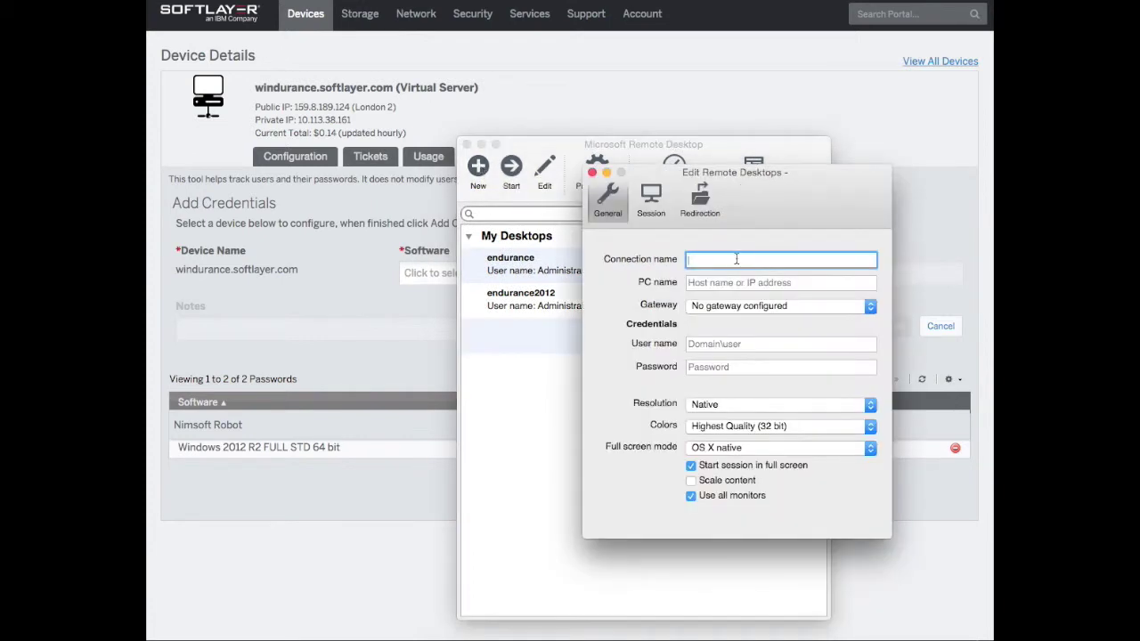
type("windu")
key("BackSpace")
type("r")
key("BackSpace")
type("urance")
left_click(730, 281)
type("159.")
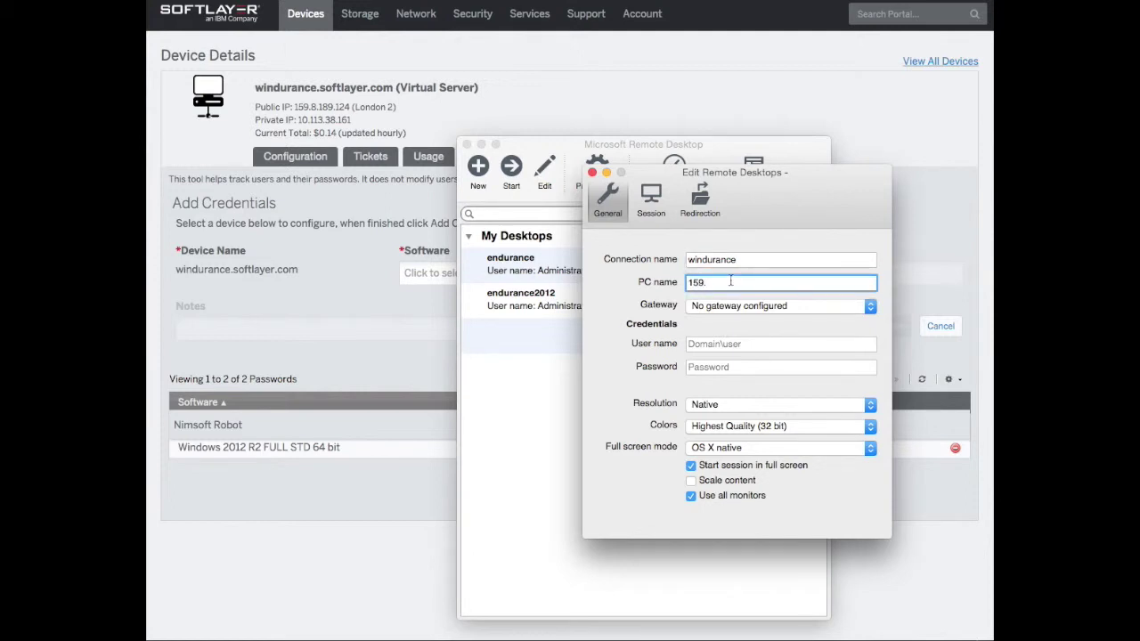
type("8.189.124")
Set user Administrator with the pasted password, turn off full-screen start, and save
left_click(724, 345)
type("administrator")
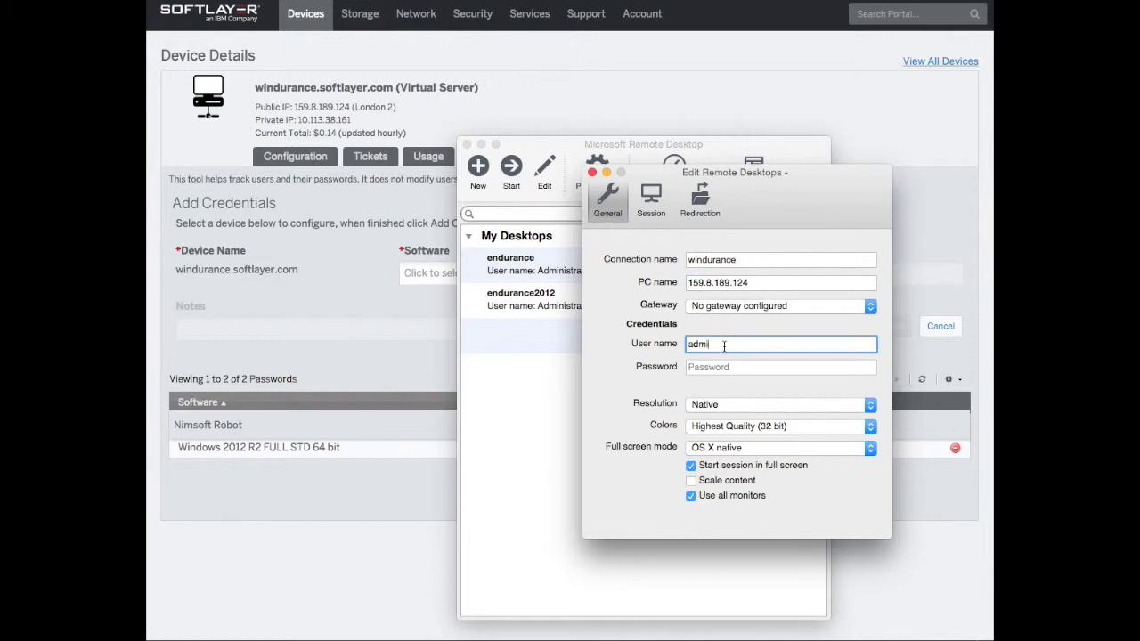
left_click(694, 347)
key("BackSpace")
type("A")
right_click(699, 365)
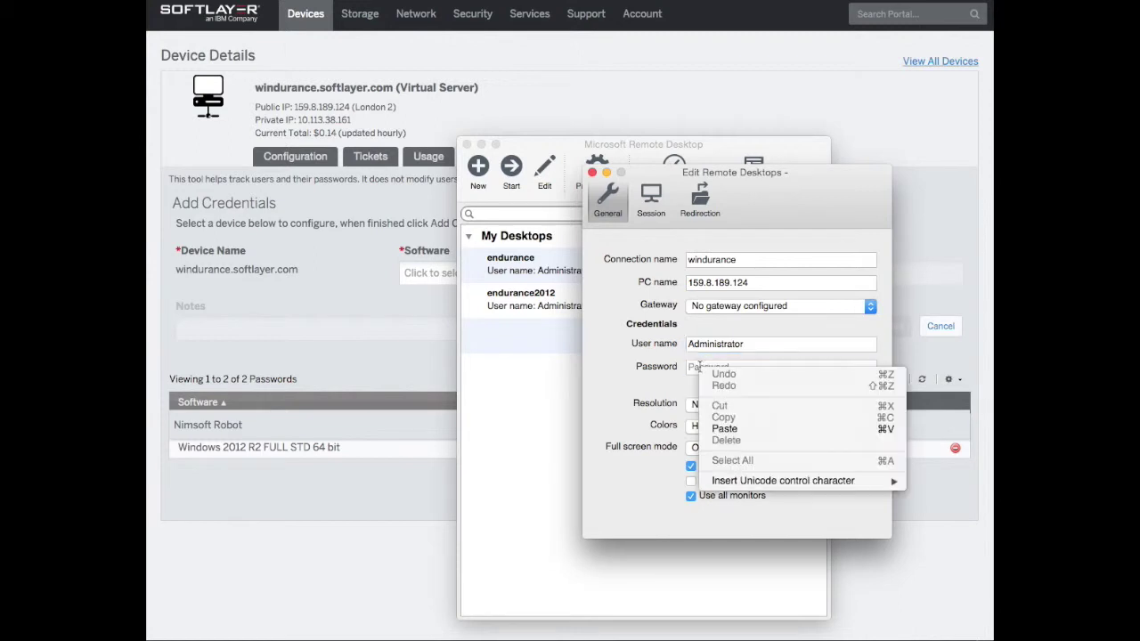
left_click(725, 429)
left_click(692, 466)
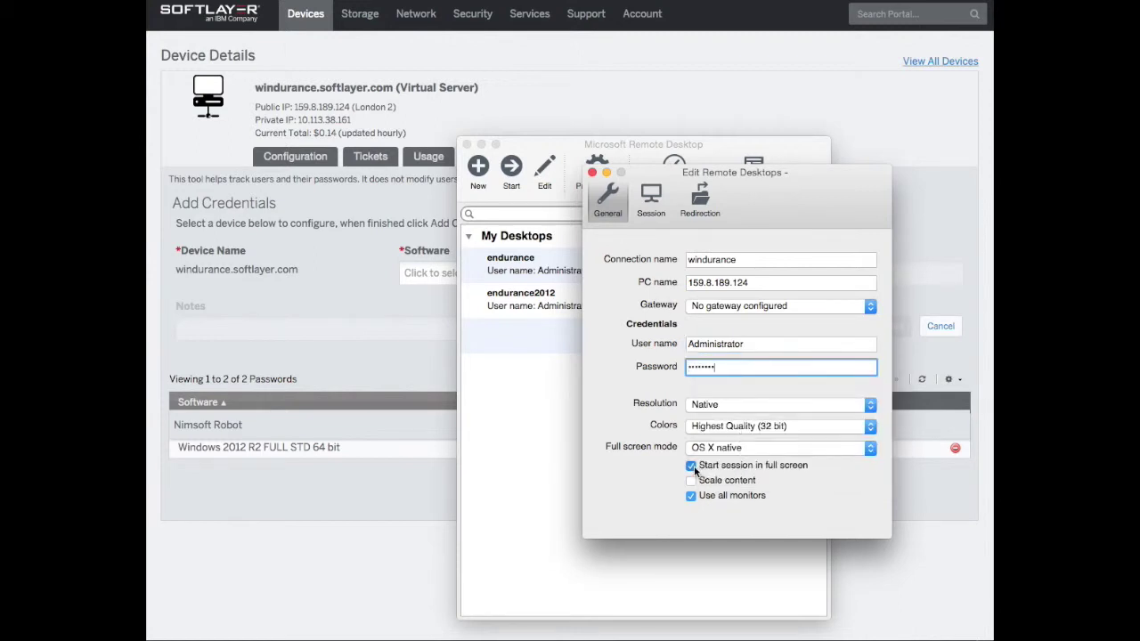
left_click(593, 173)
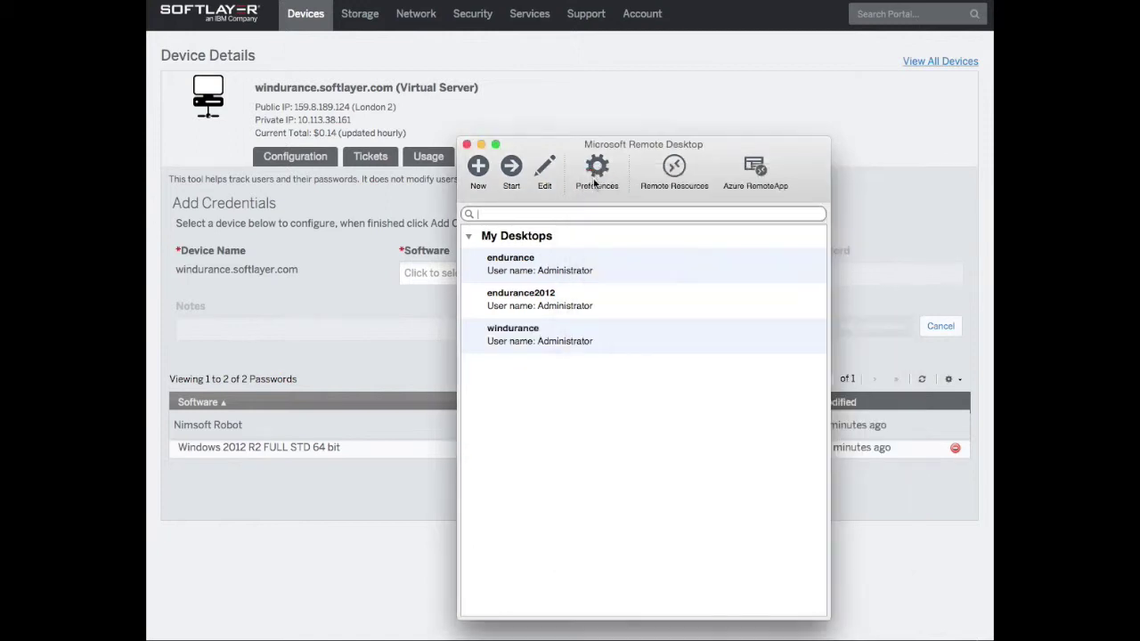
left_click(531, 338)
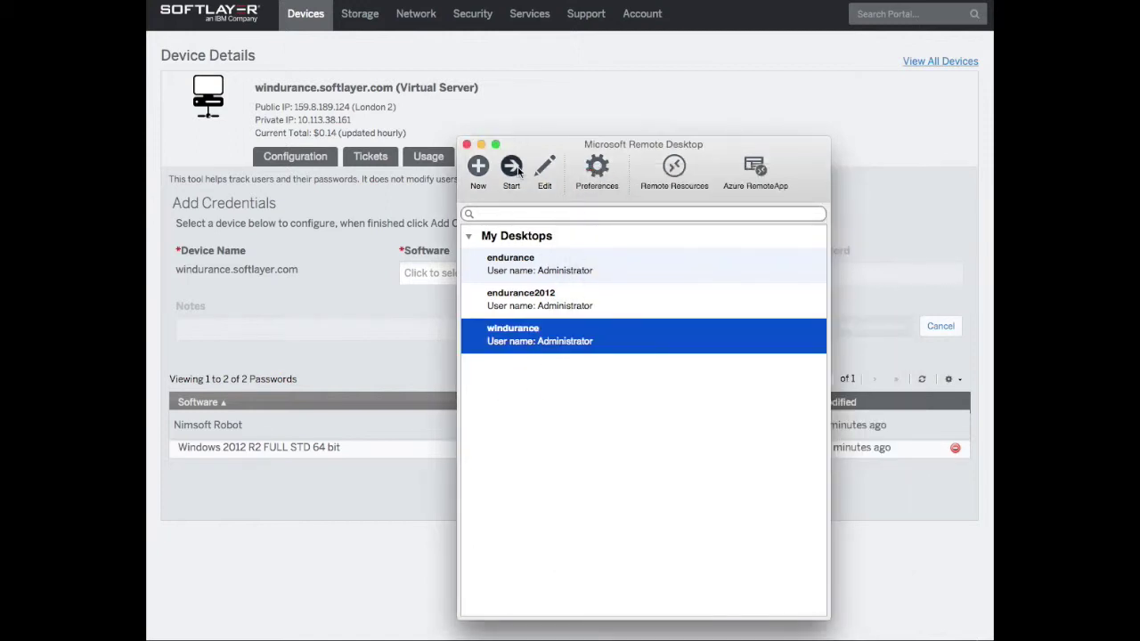
Connect to windurance, accept its certificate, and start Add roles and features
left_click(511, 171)
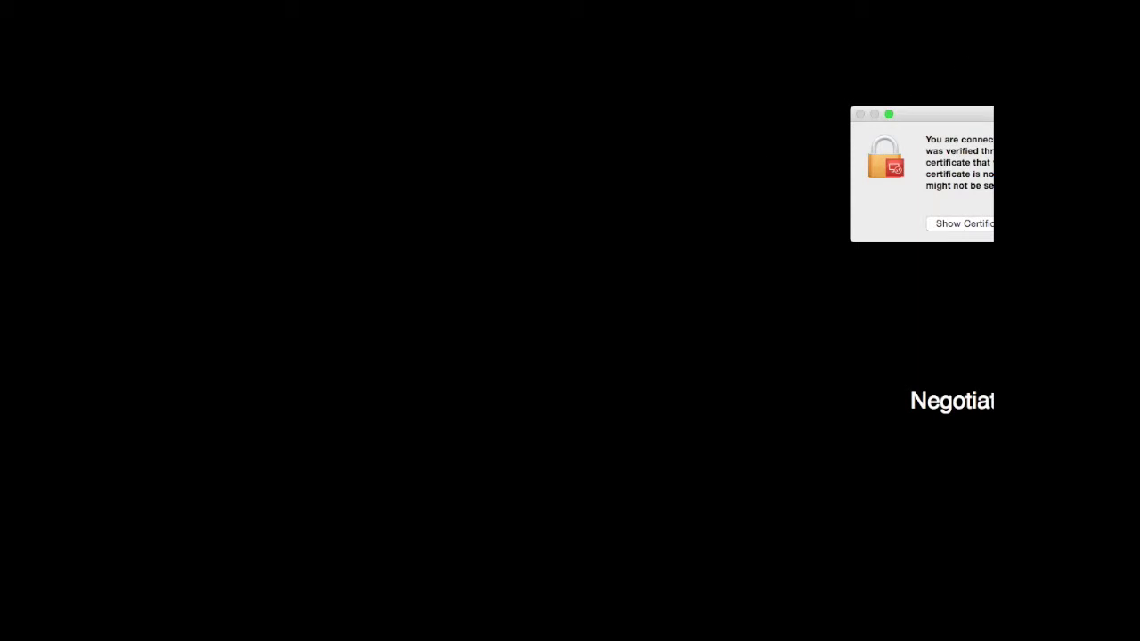
key("Return")
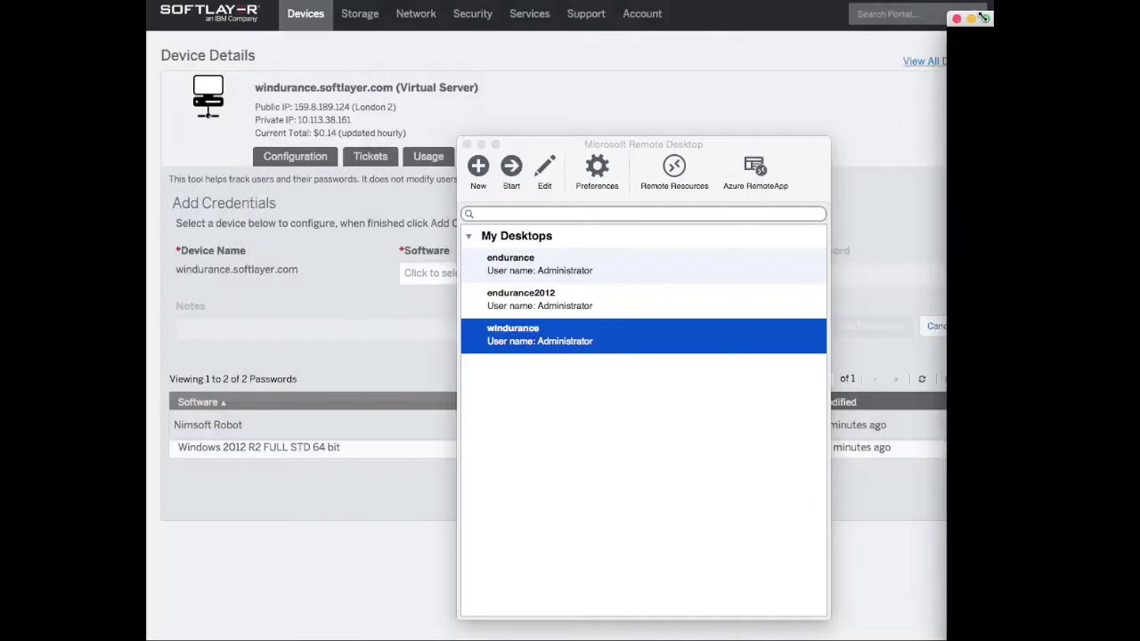
key("Return")
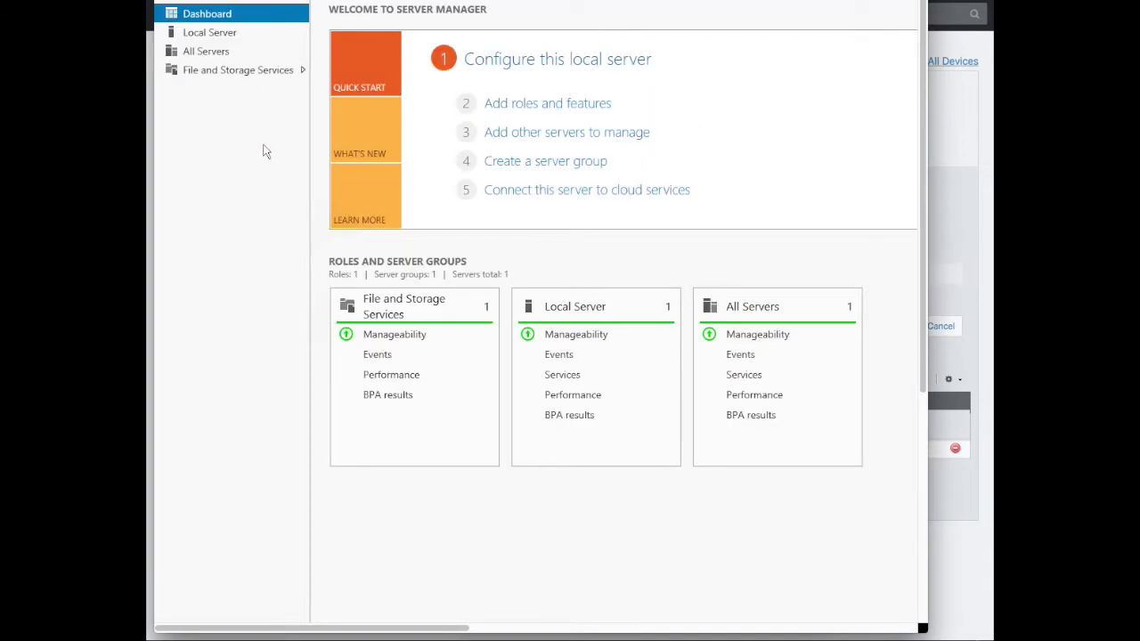
left_click(546, 105)
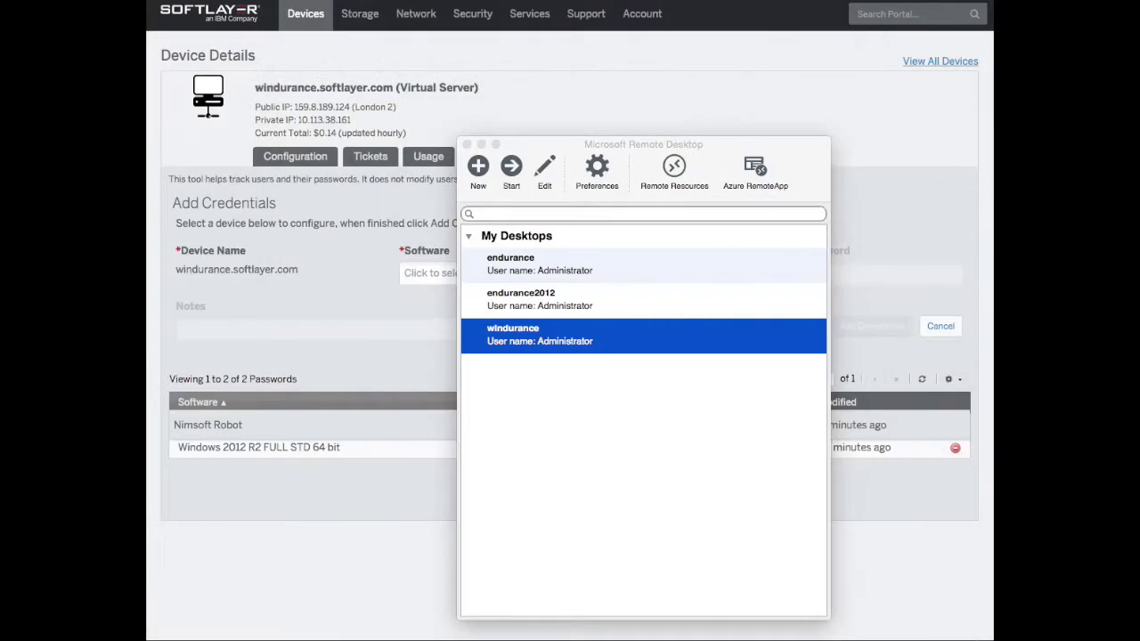
Back in the portal, open the third iSCSI volume under Storage > Block Storage
left_click(481, 143)
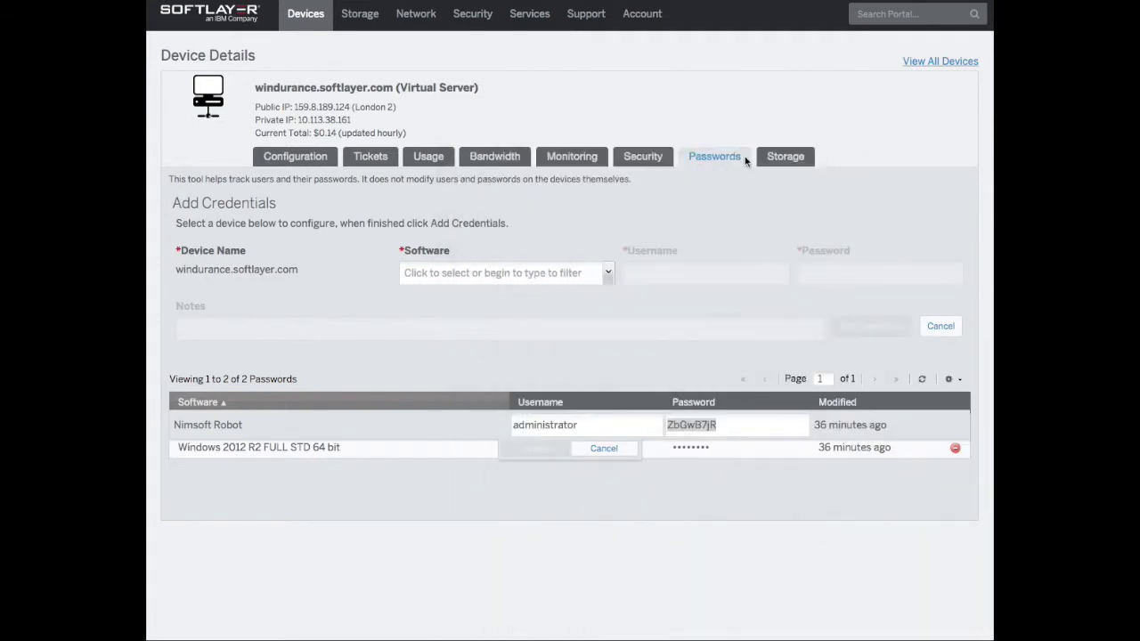
left_click(935, 61)
mouse_move(362, 22)
left_click(371, 52)
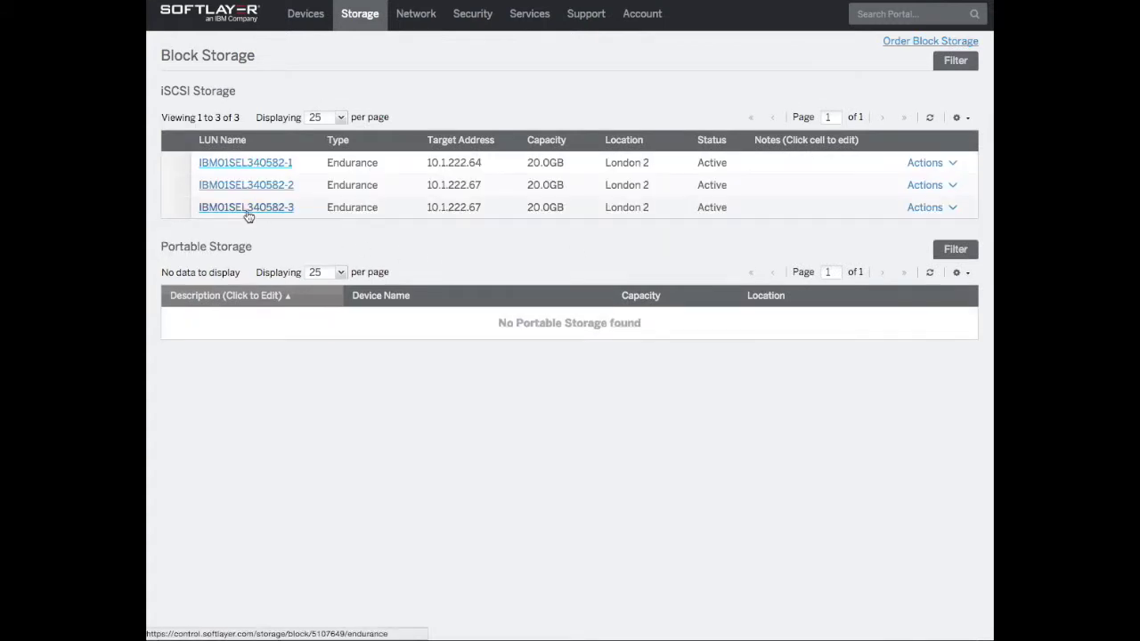
left_click(261, 208)
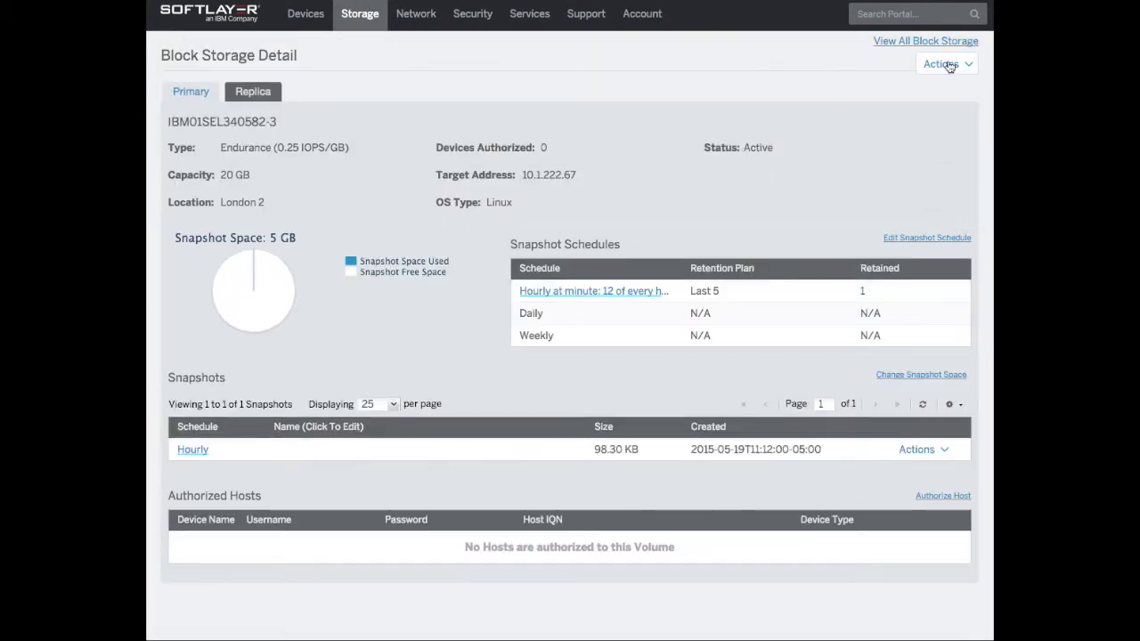
Authorize host windurance.softlayer.com for the volume via Actions > Authorize Host
left_click(943, 64)
left_click(902, 130)
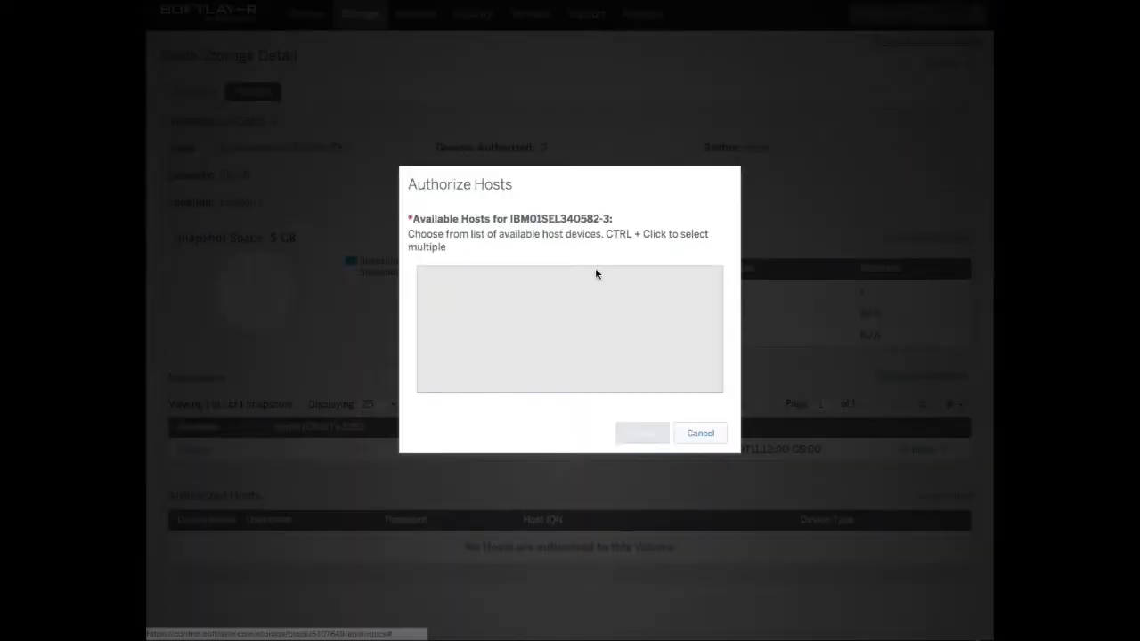
left_click(462, 324)
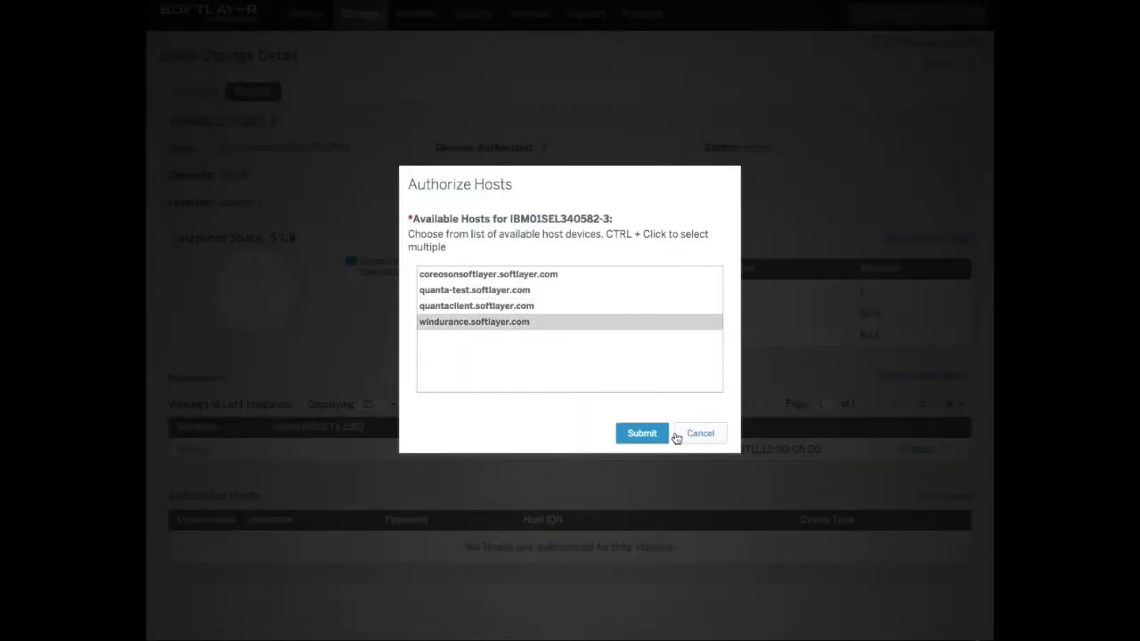
left_click(639, 435)
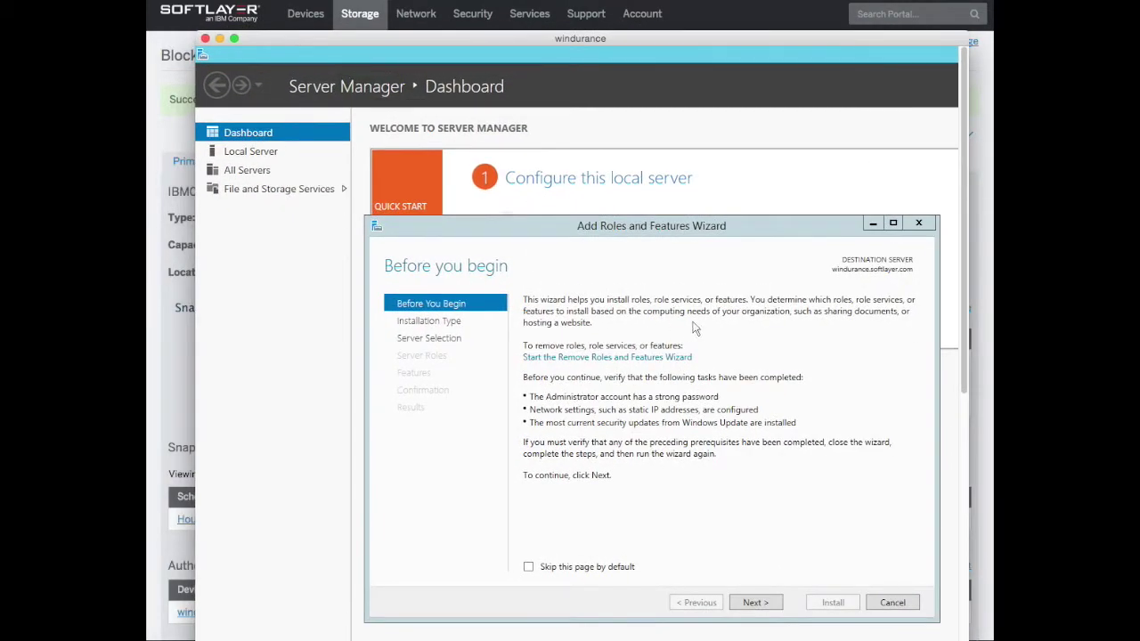
Advance the wizard with default settings to Features, tick Multipath I/O, and install it
left_click(753, 605)
left_click(761, 607)
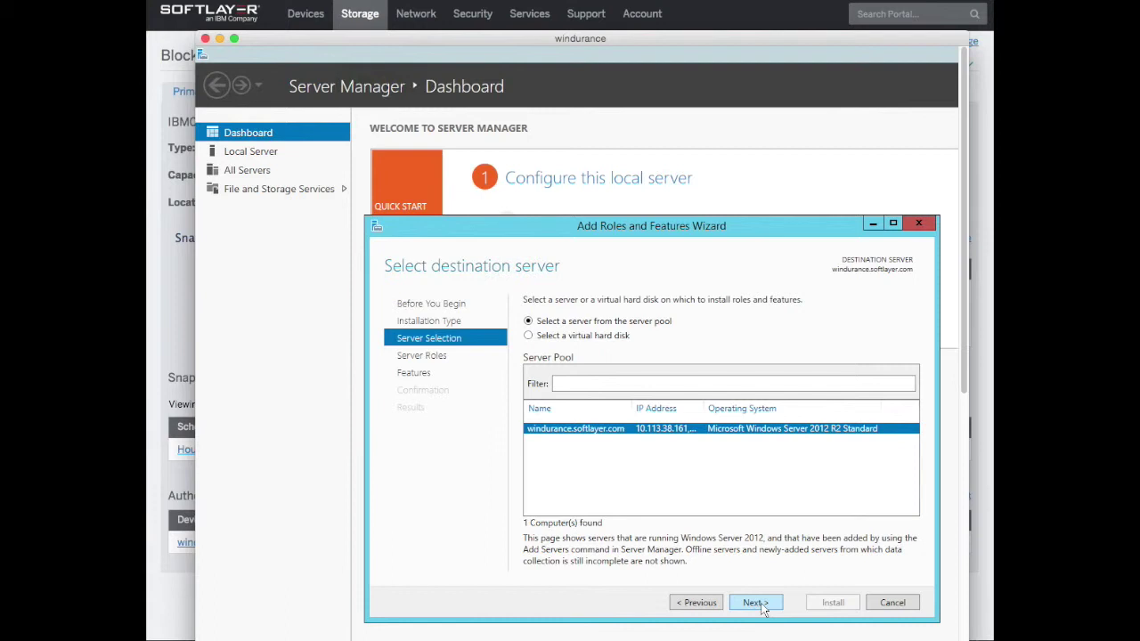
left_click(761, 607)
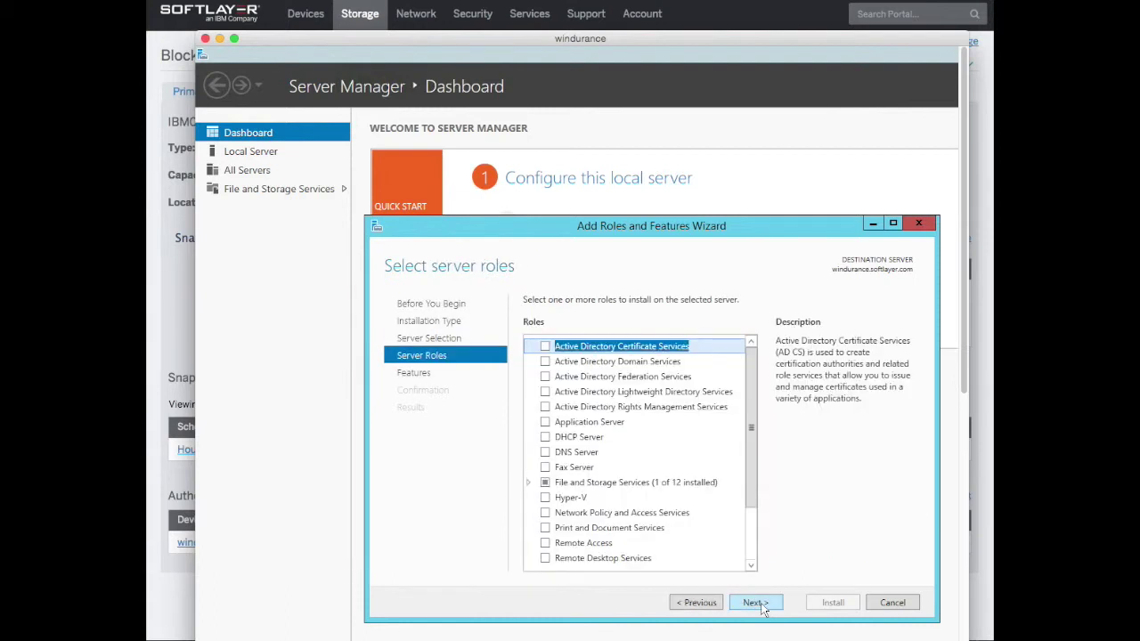
left_click(754, 603)
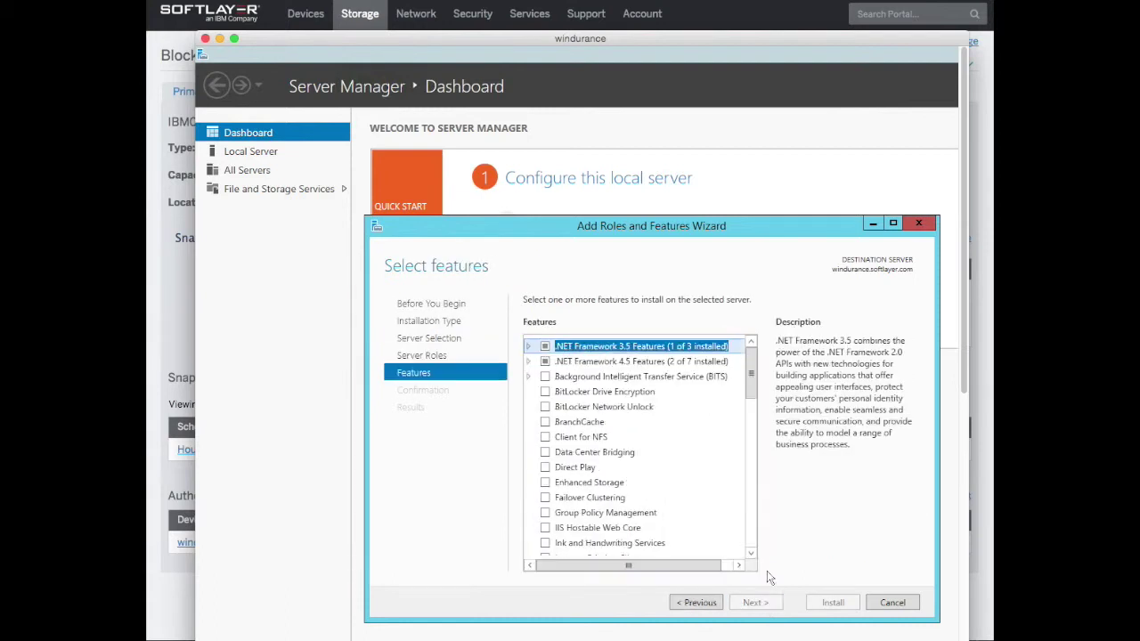
mouse_move(750, 378)
left_mouse_down()
mouse_move(752, 533)
mouse_move(749, 361)
left_mouse_up()
left_click_drag(749, 361, 753, 409)
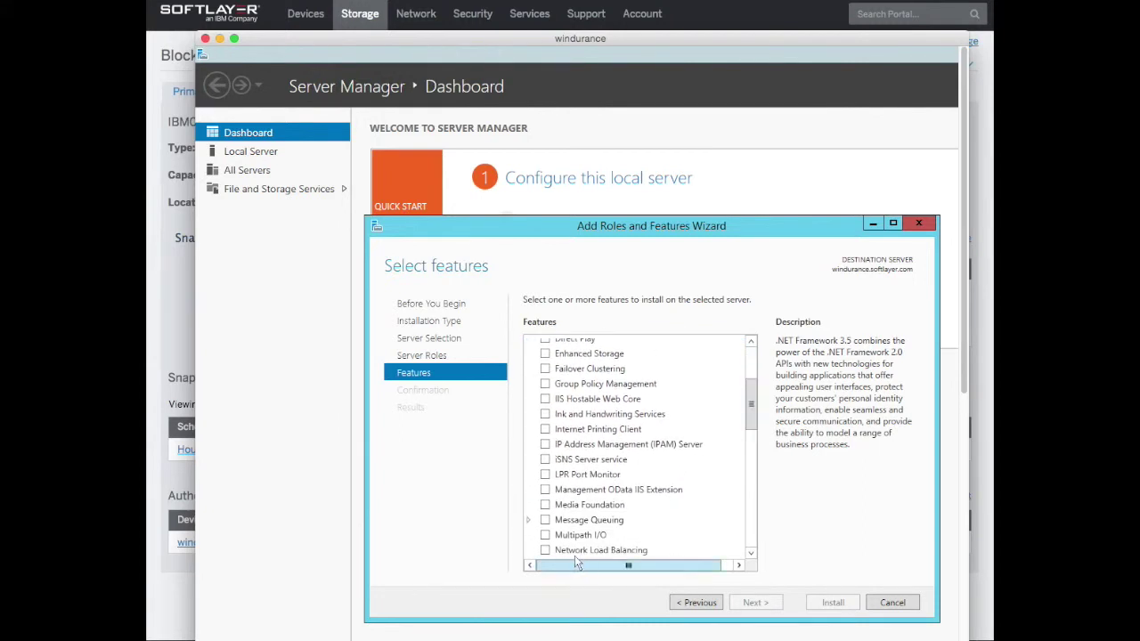
left_click(545, 535)
left_click(756, 603)
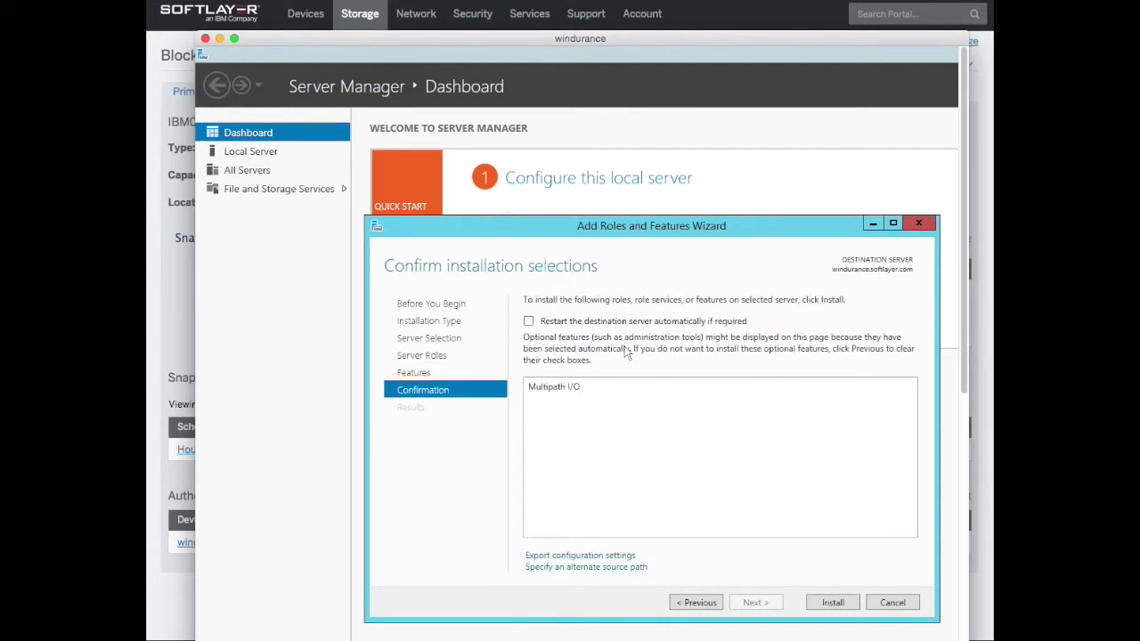
left_click(836, 606)
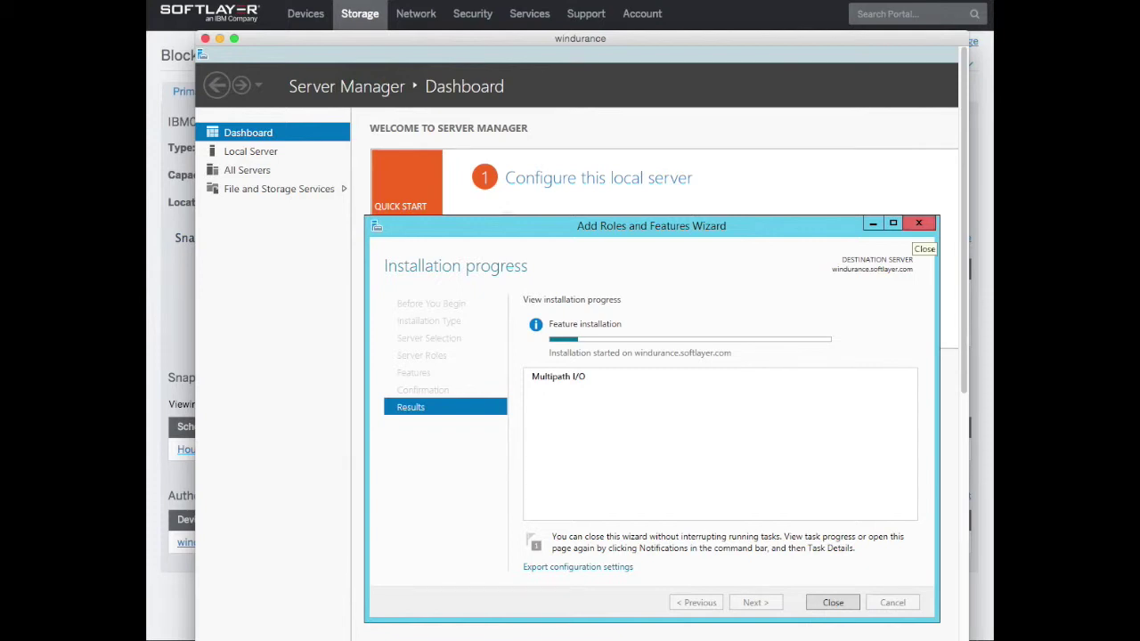
key("super+space")
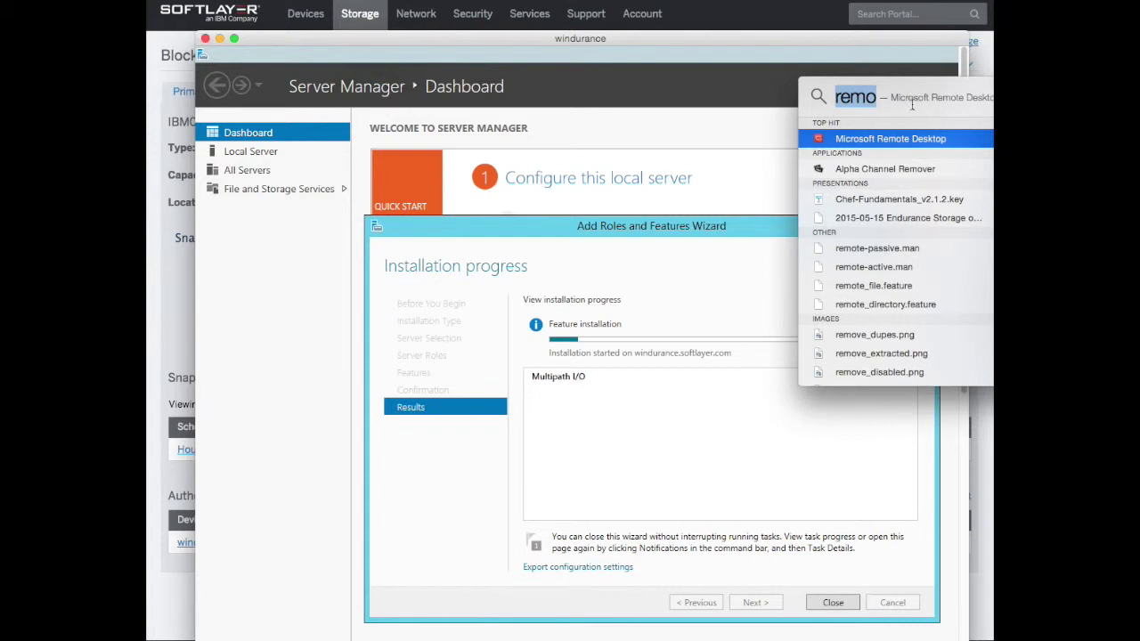
In a new TextEdit document, type knowledgelayer.softlayer.com/procedure/accessing-block-storage-microsoft-windows
type("textEdit")
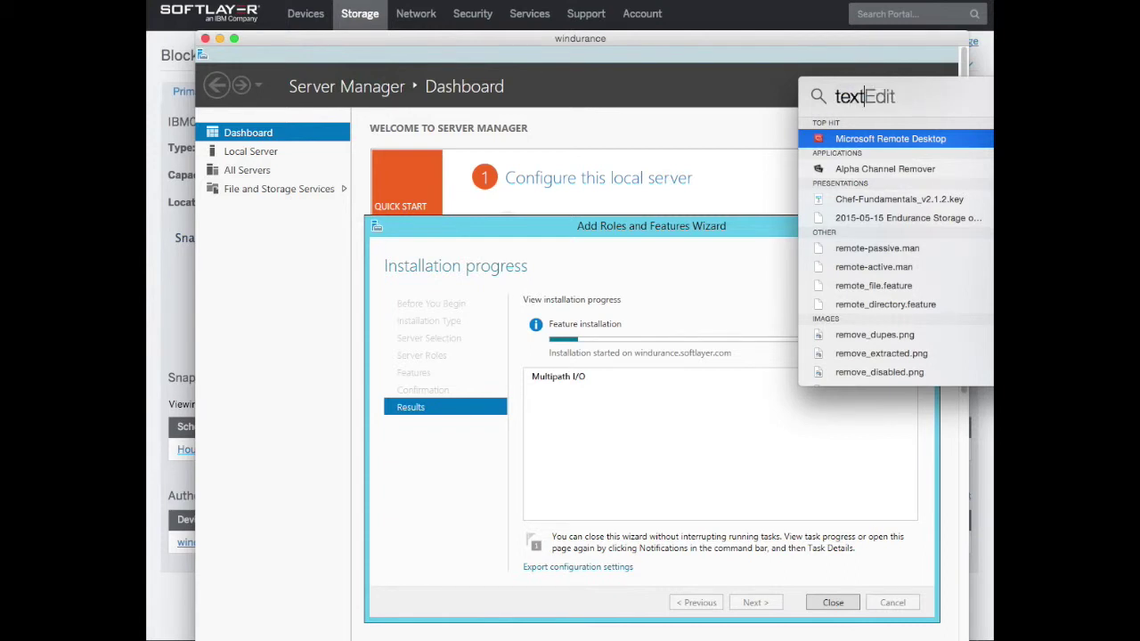
key("Return")
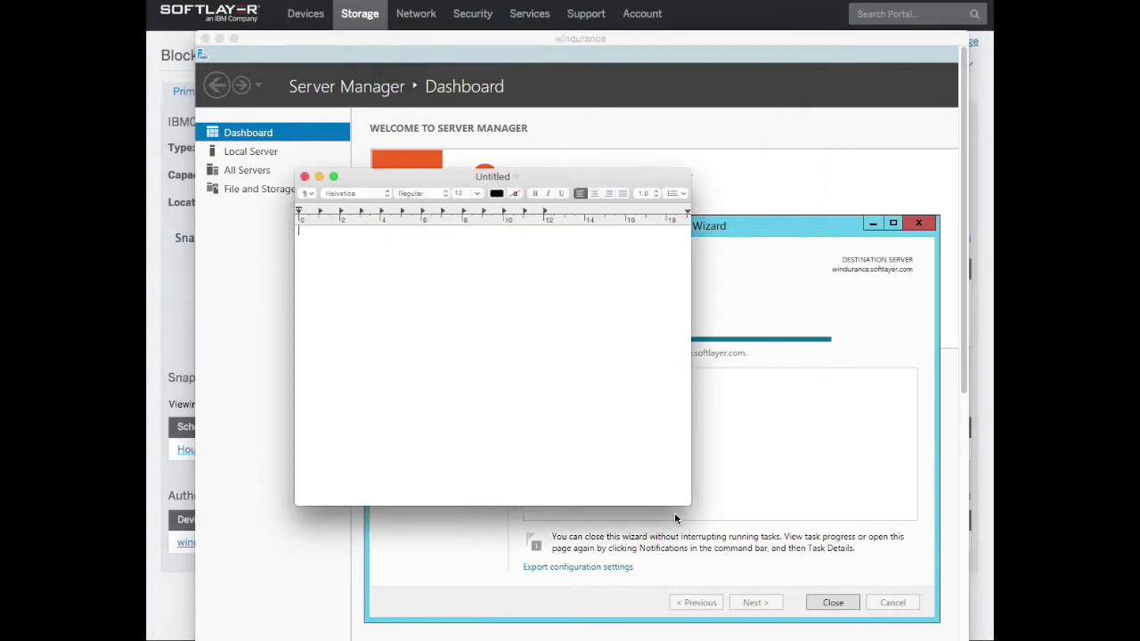
left_click_drag(688, 504, 957, 536)
type("knowl")
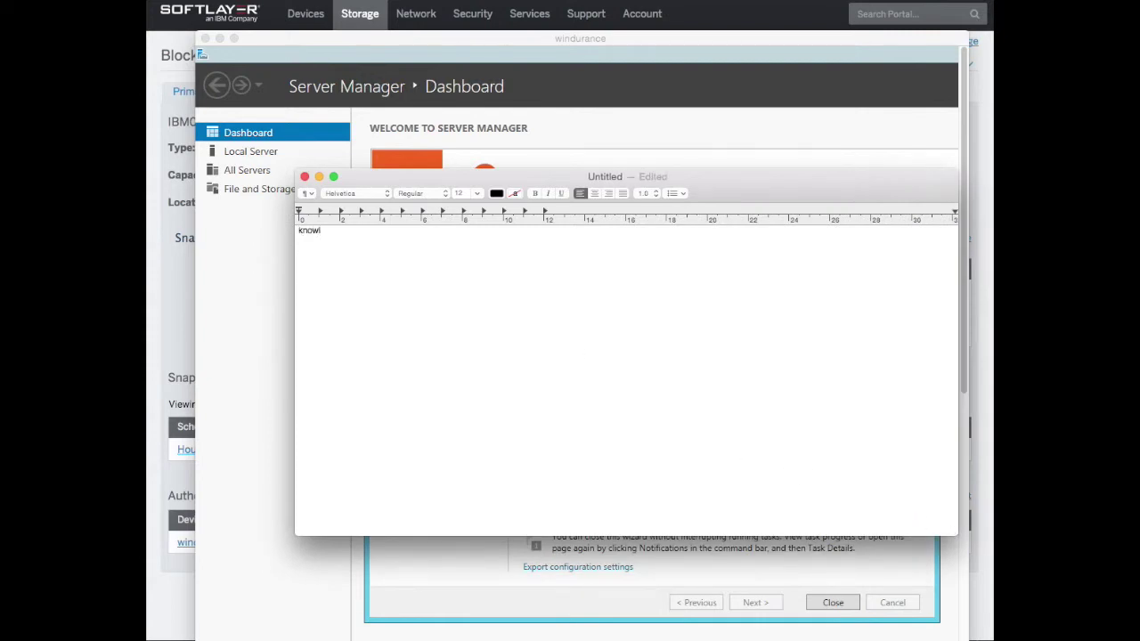
type("edge")
type("layer")
type("/")
type(".soft")
type("layer.com/")
type("proce")
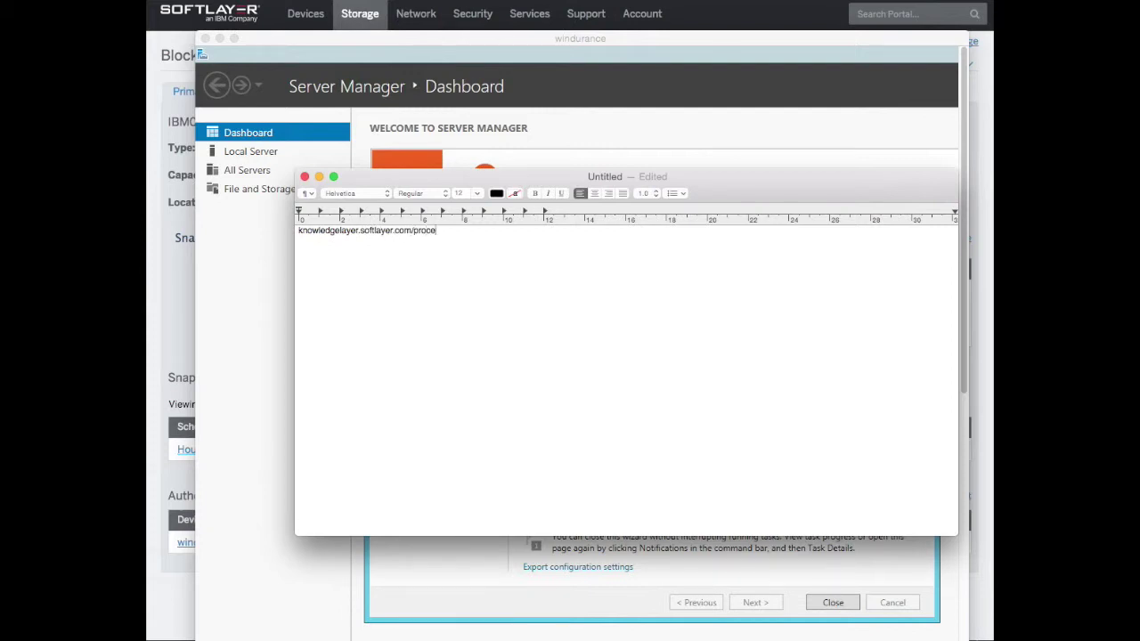
type("due")
key("BackSpace")
key("BackSpace")
type("sing-block-storage-microsoft")
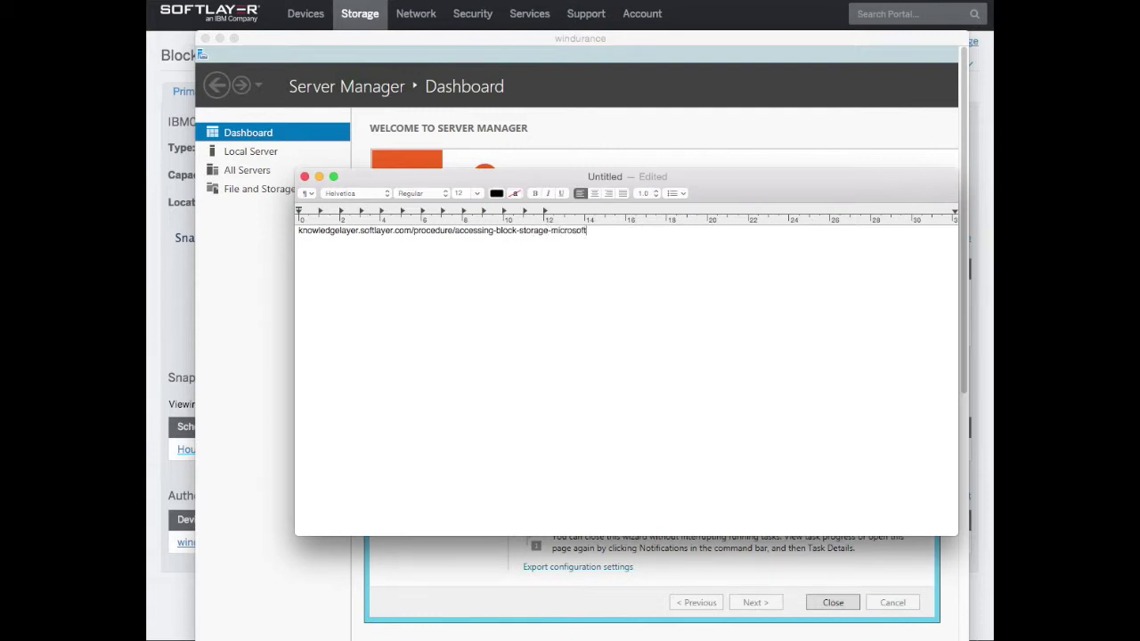
type("-windows")
Set the URL text to 24 pt
left_click_drag(628, 230, 279, 208)
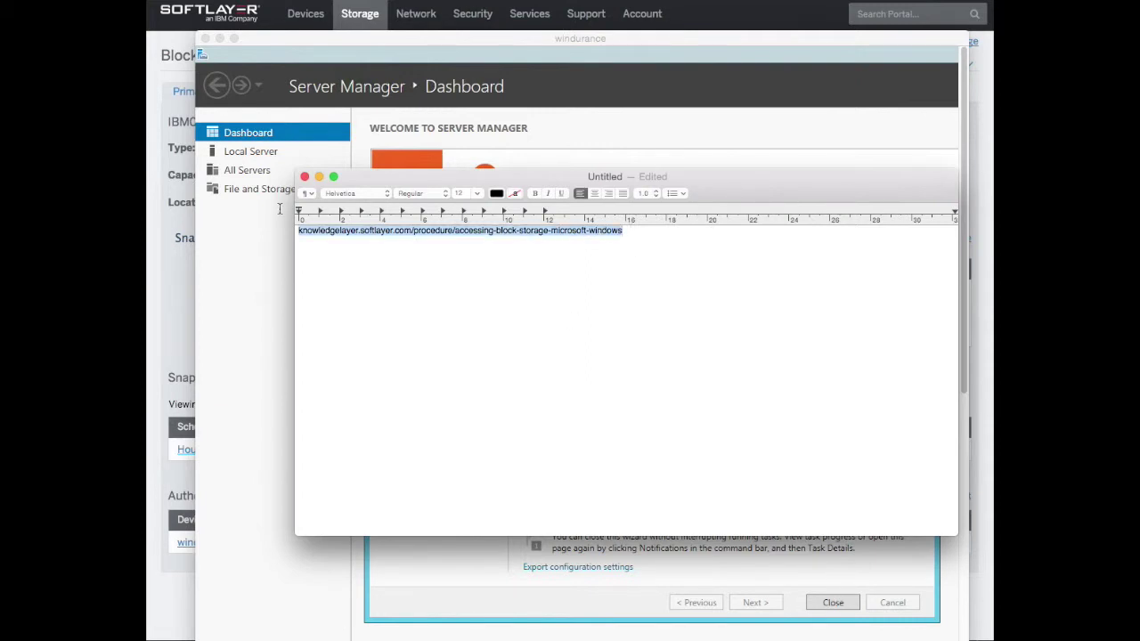
left_click(478, 193)
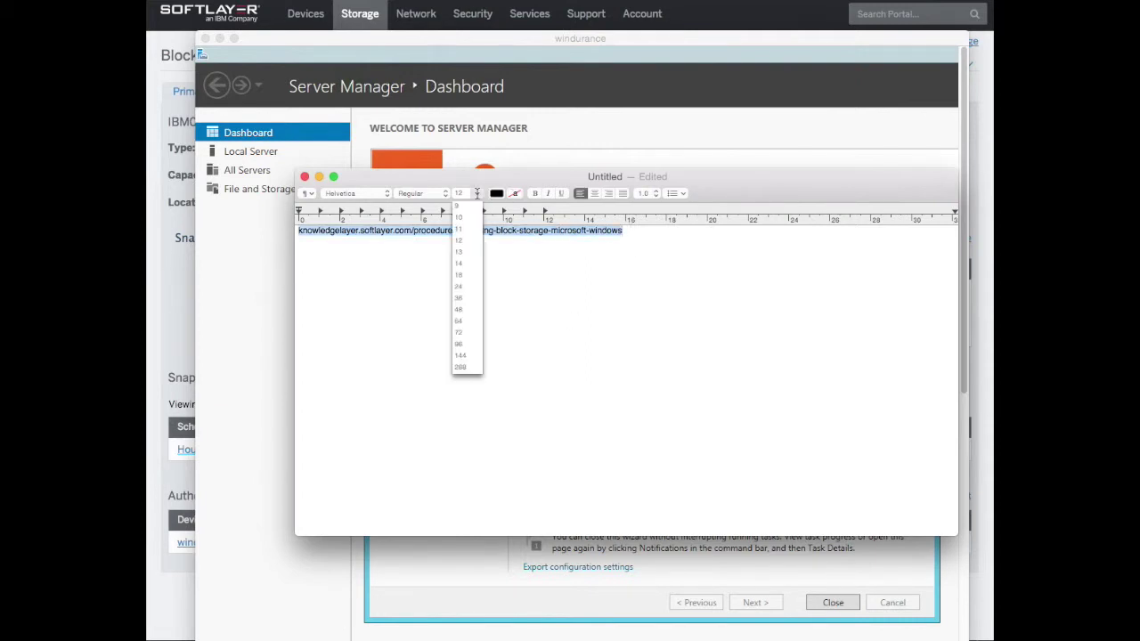
left_click(464, 287)
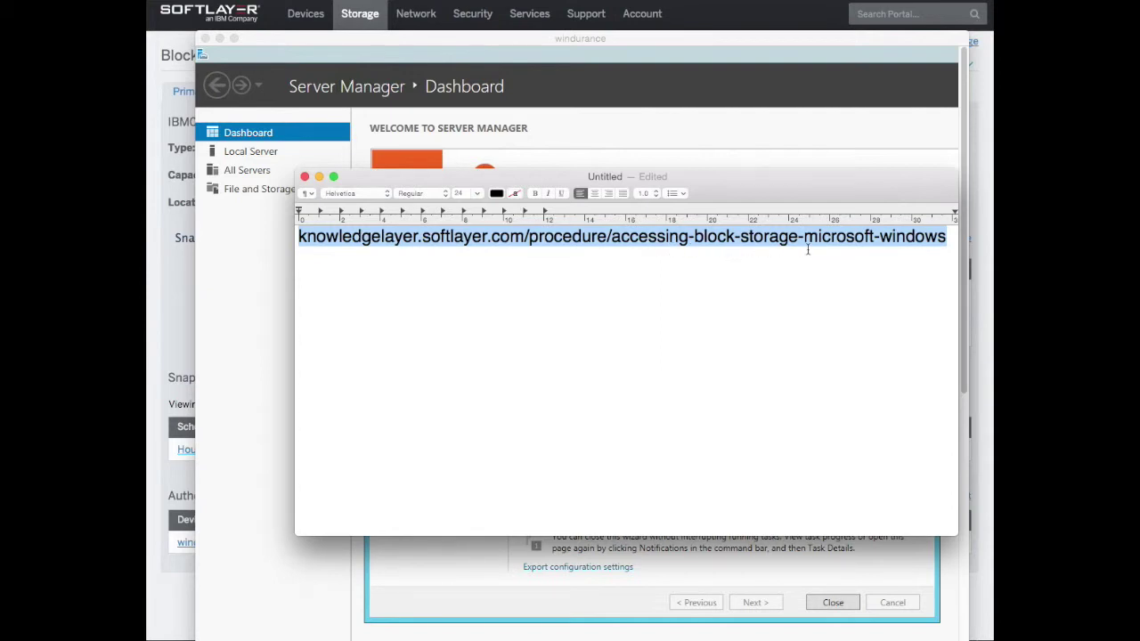
Hide the TextEdit note and close the completed Add Roles and Features Wizard
left_click(318, 177)
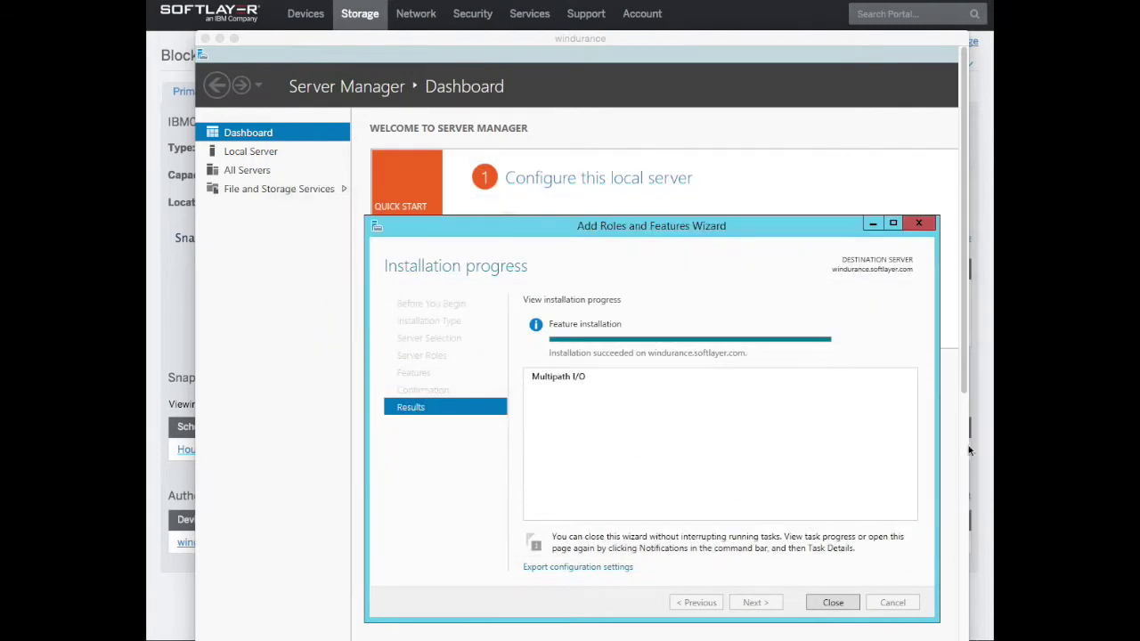
left_click(833, 603)
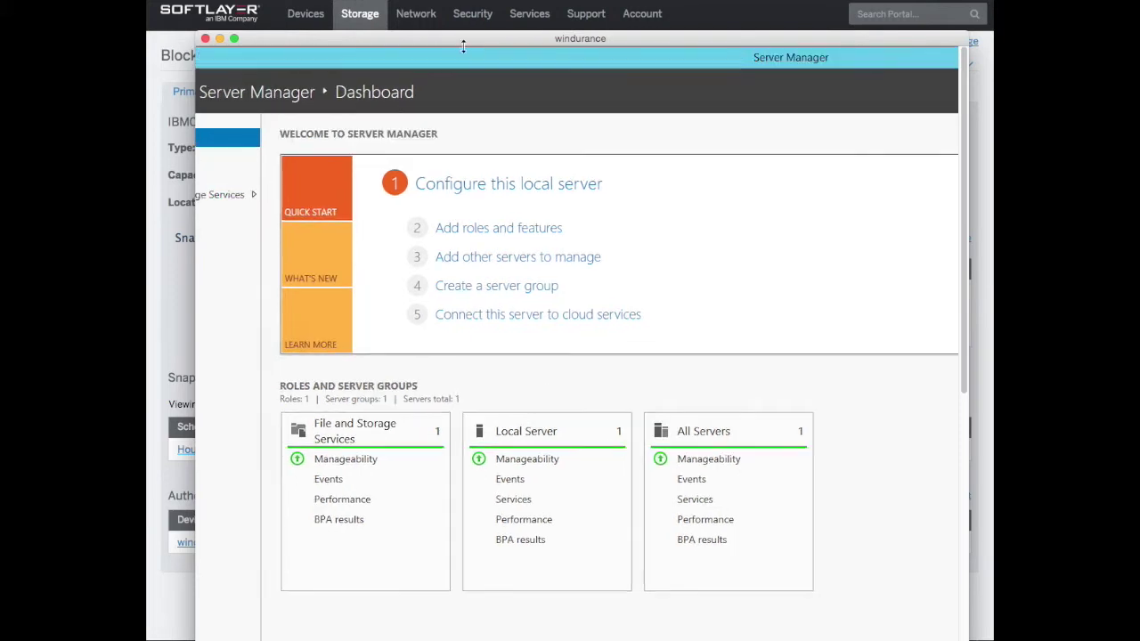
left_click_drag(480, 37, 445, 47)
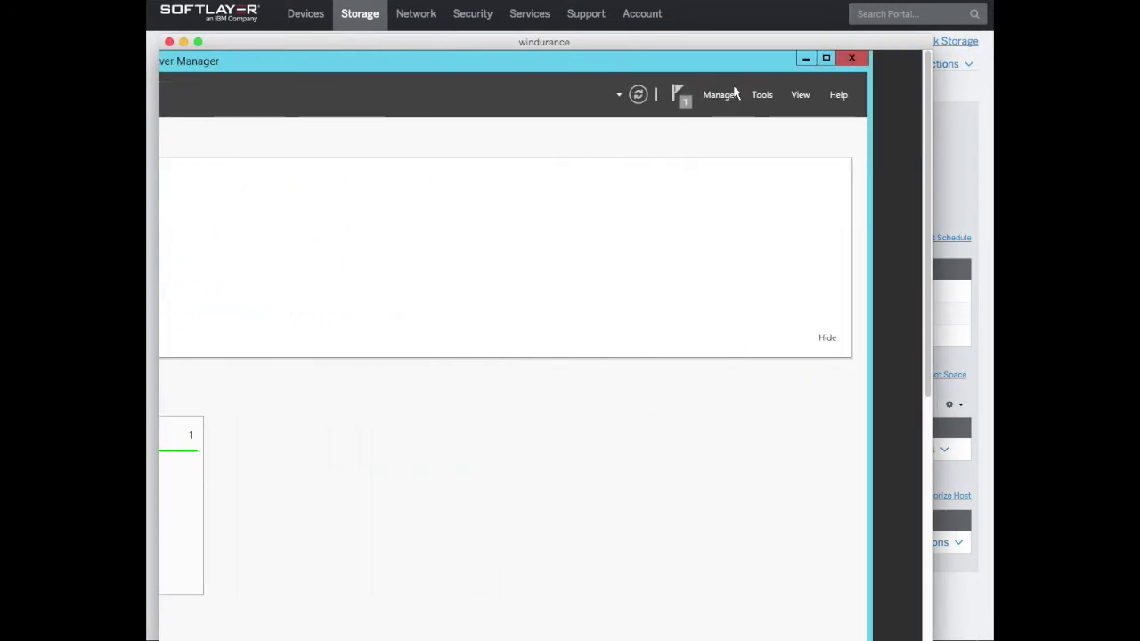
In Tools > MPIO, add support for iSCSI devices under Discover Multi-Paths and accept the reboot
left_click(765, 96)
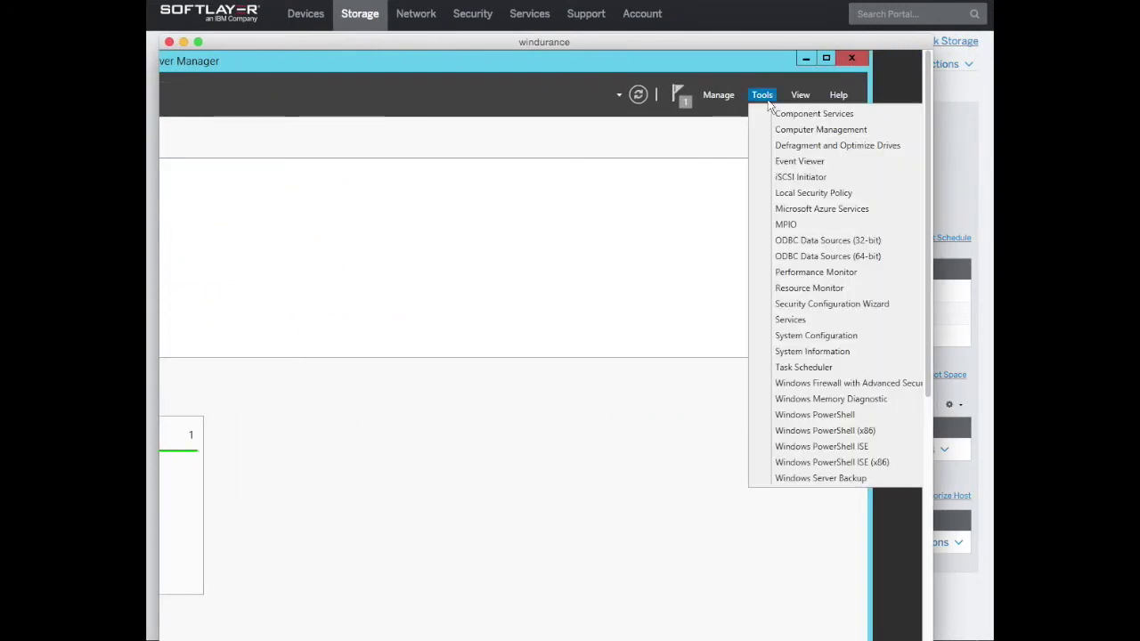
left_click(787, 226)
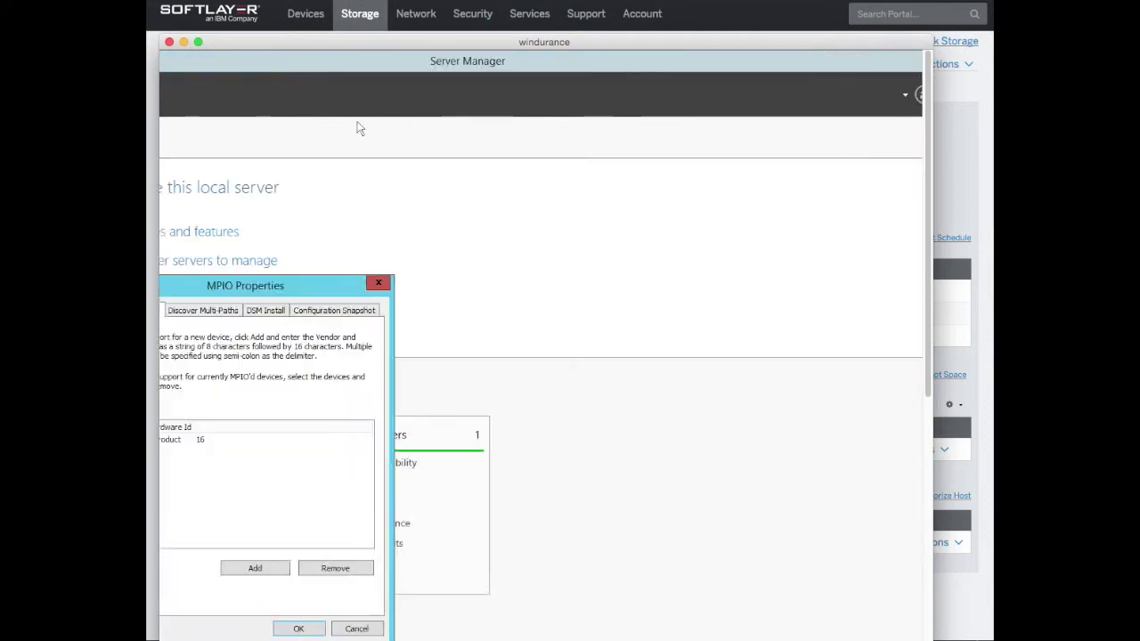
left_click_drag(545, 292, 565, 149)
left_click(501, 170)
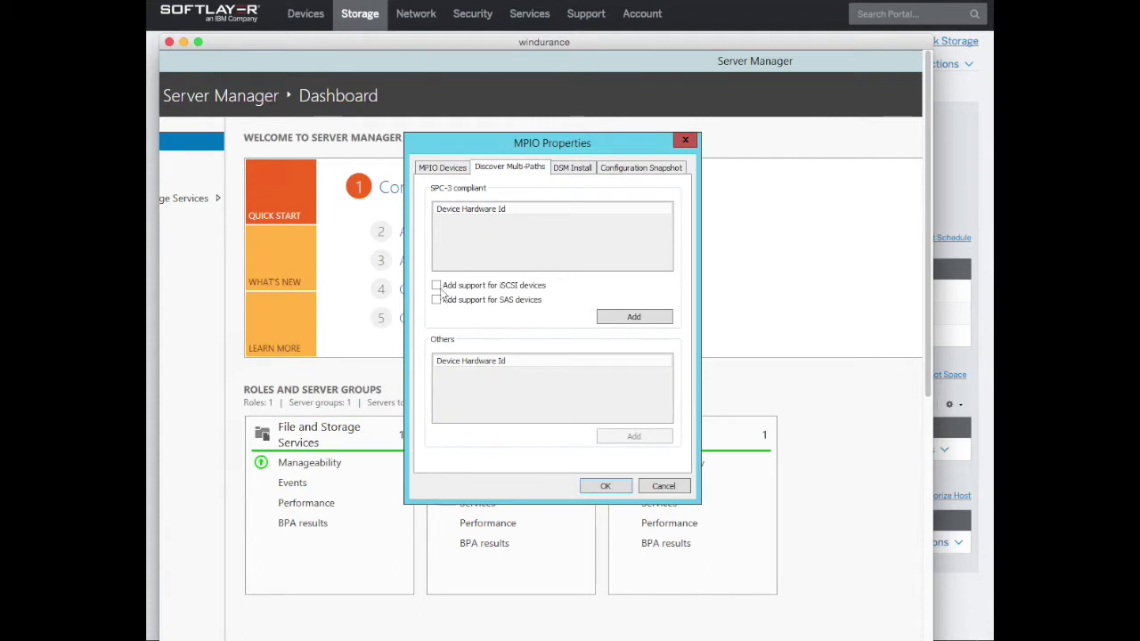
left_click(437, 285)
left_click(629, 320)
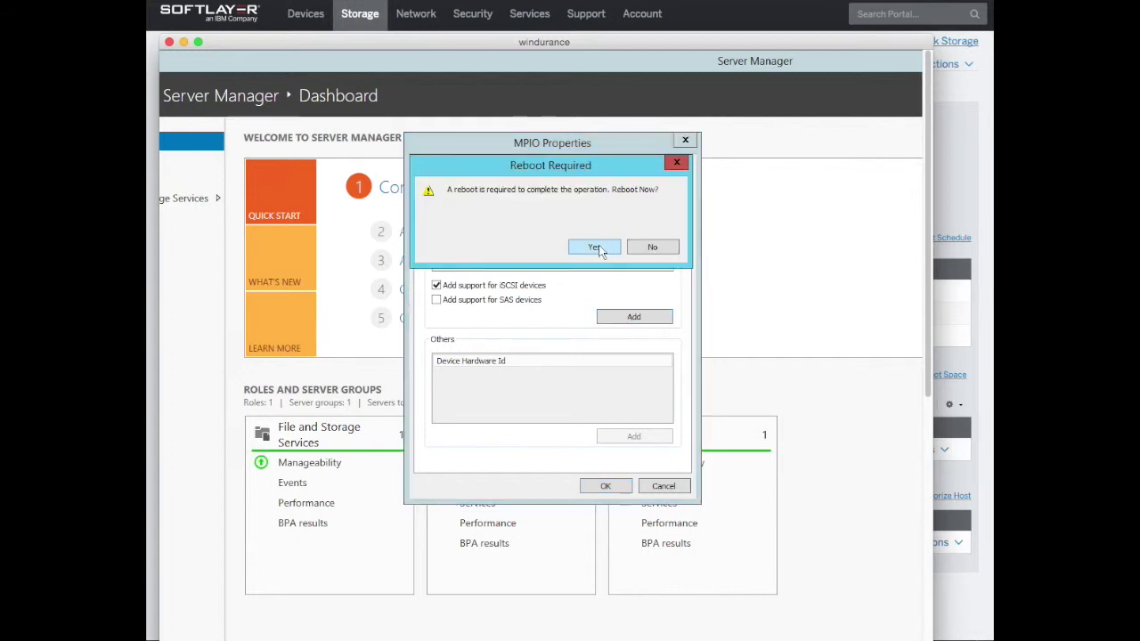
left_click(595, 248)
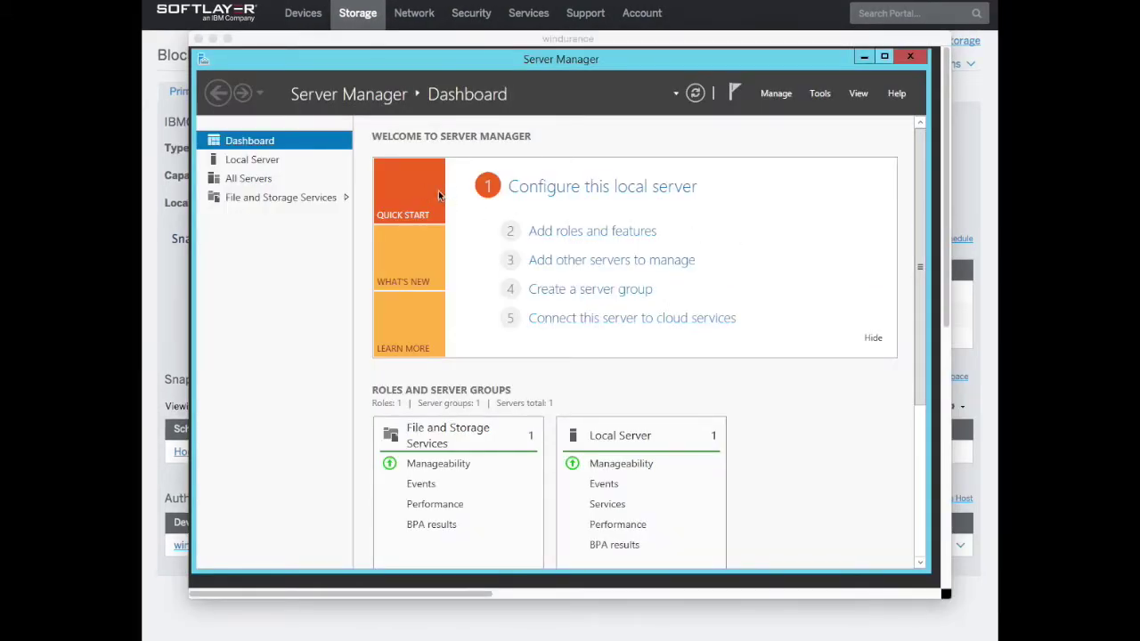
Launch the iSCSI Initiator from Tools and agree to start the Microsoft iSCSI service
left_click(815, 94)
left_click(821, 119)
left_click(822, 95)
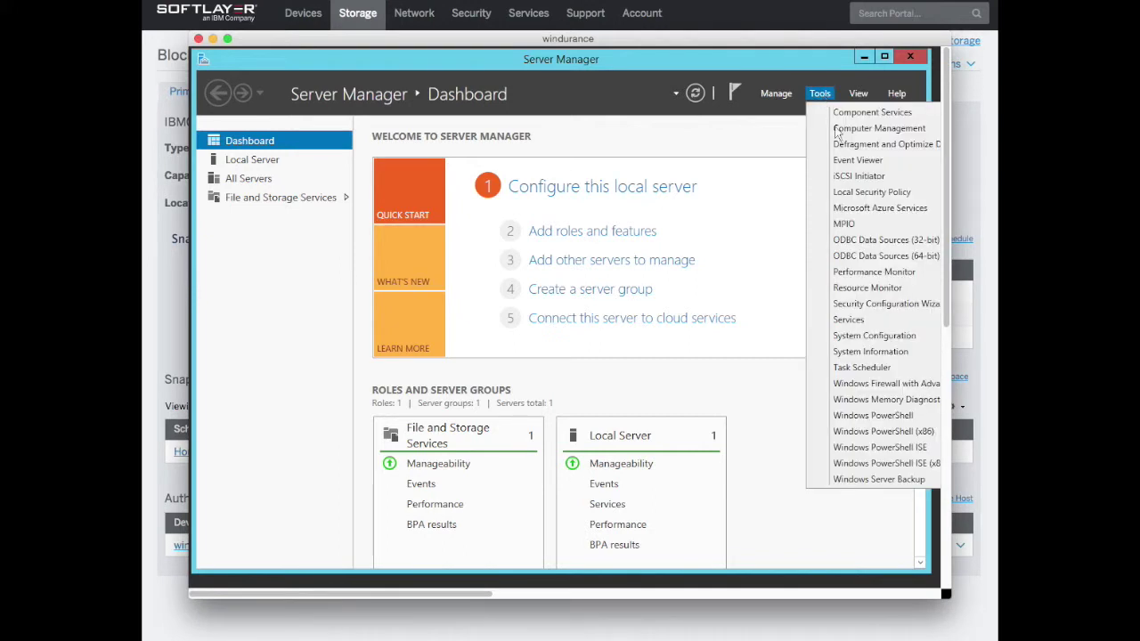
left_click(857, 185)
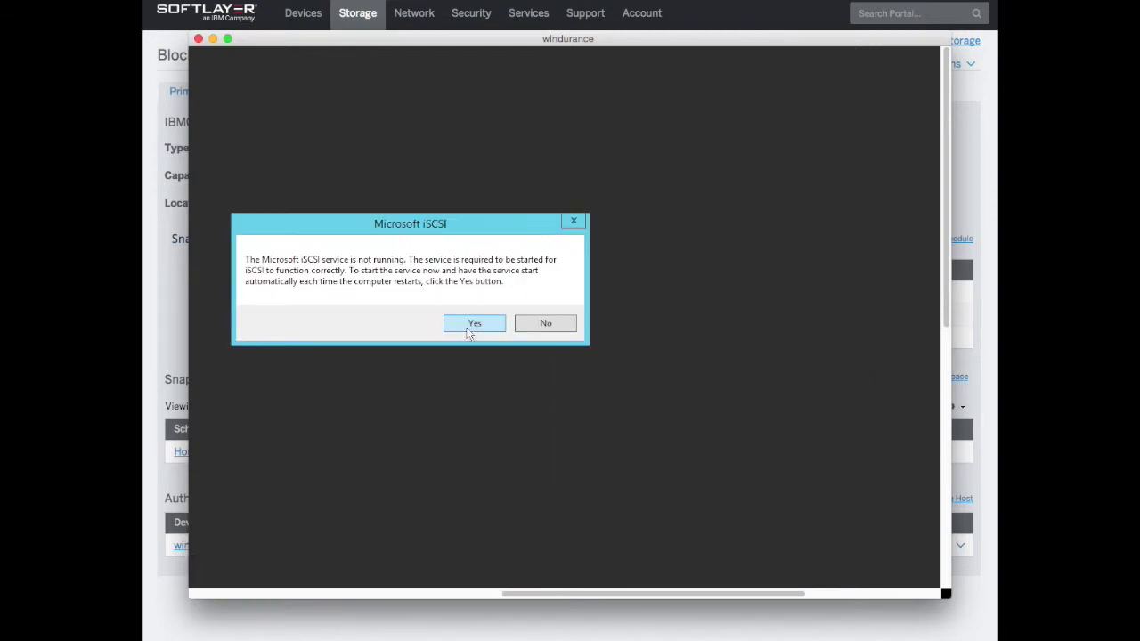
left_click(469, 326)
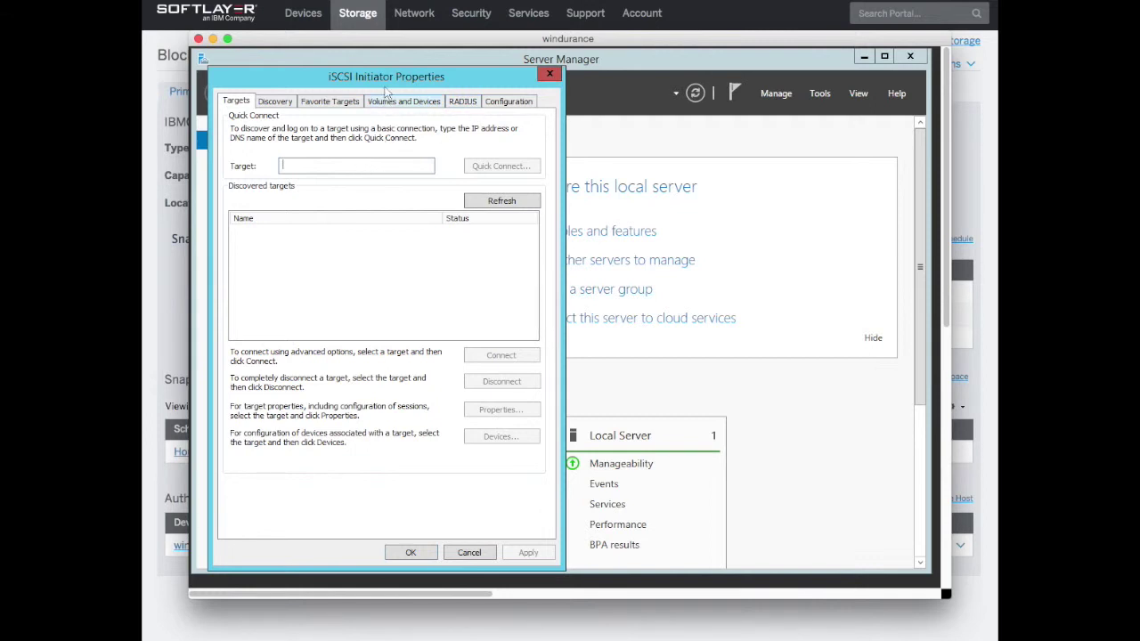
Show the initiator's Configuration tab with the current initiator name
left_click_drag(388, 79, 608, 78)
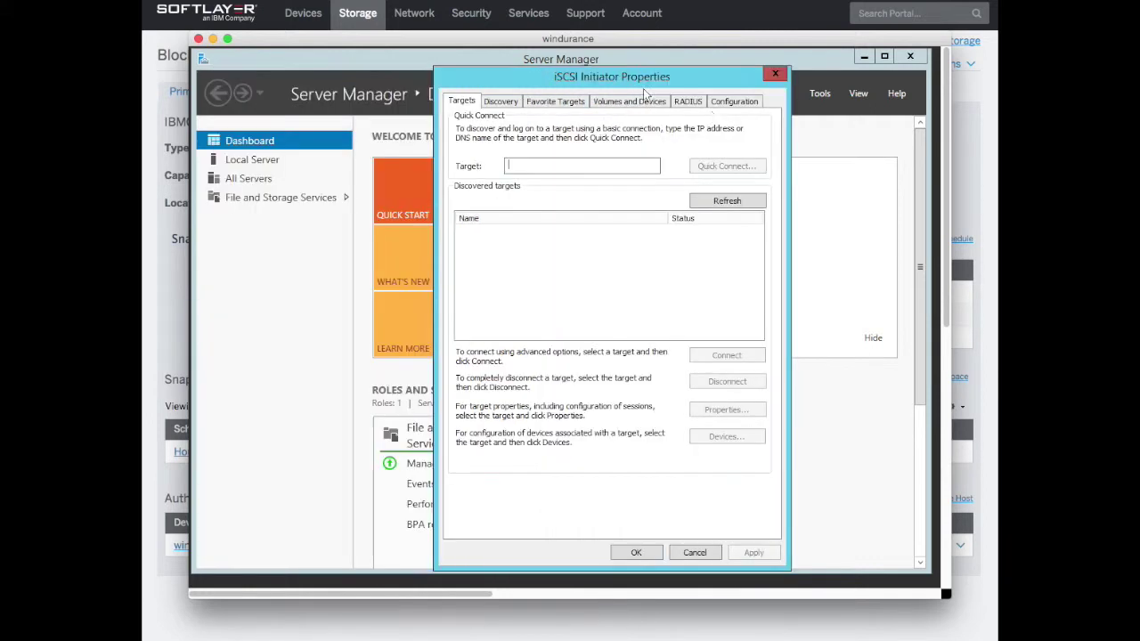
left_click(734, 100)
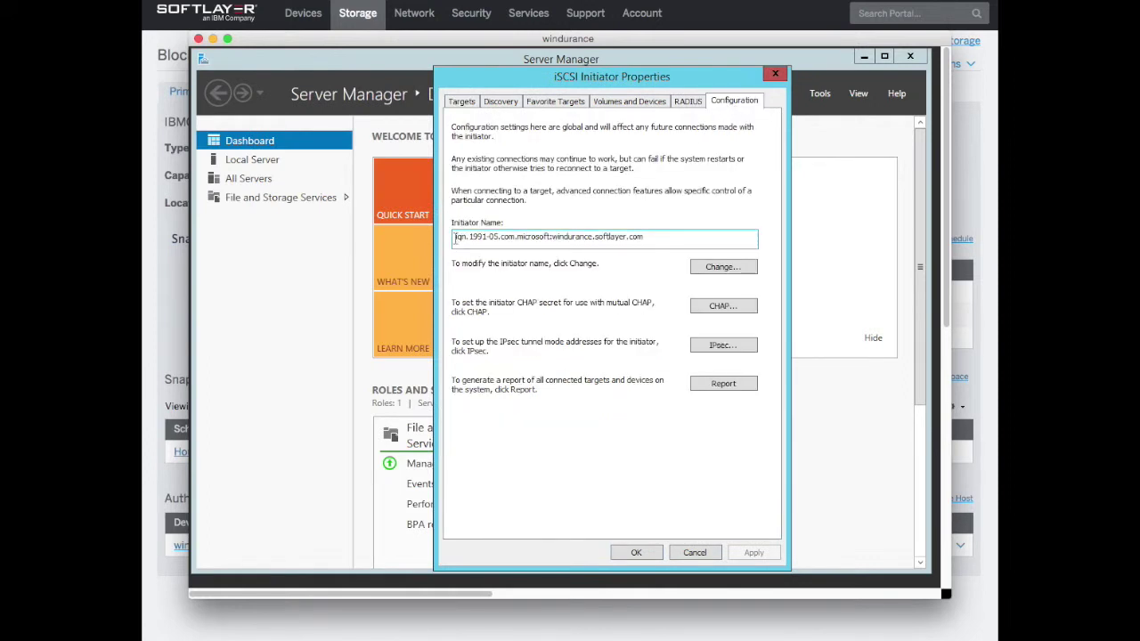
left_click_drag(455, 238, 645, 237)
left_click(606, 237)
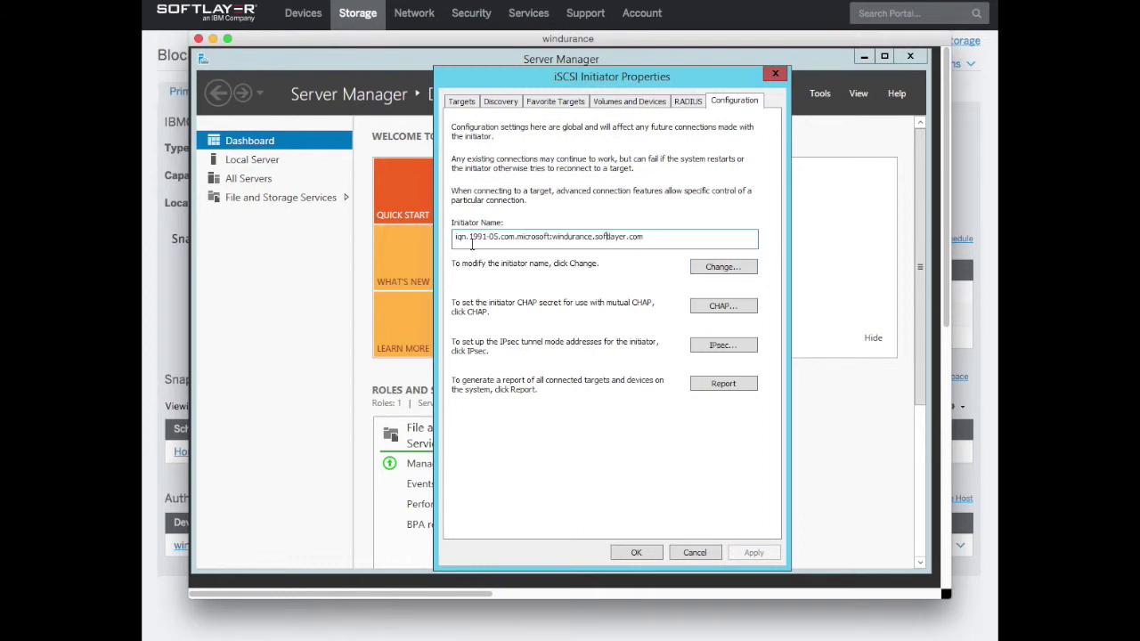
left_click_drag(531, 78, 633, 98)
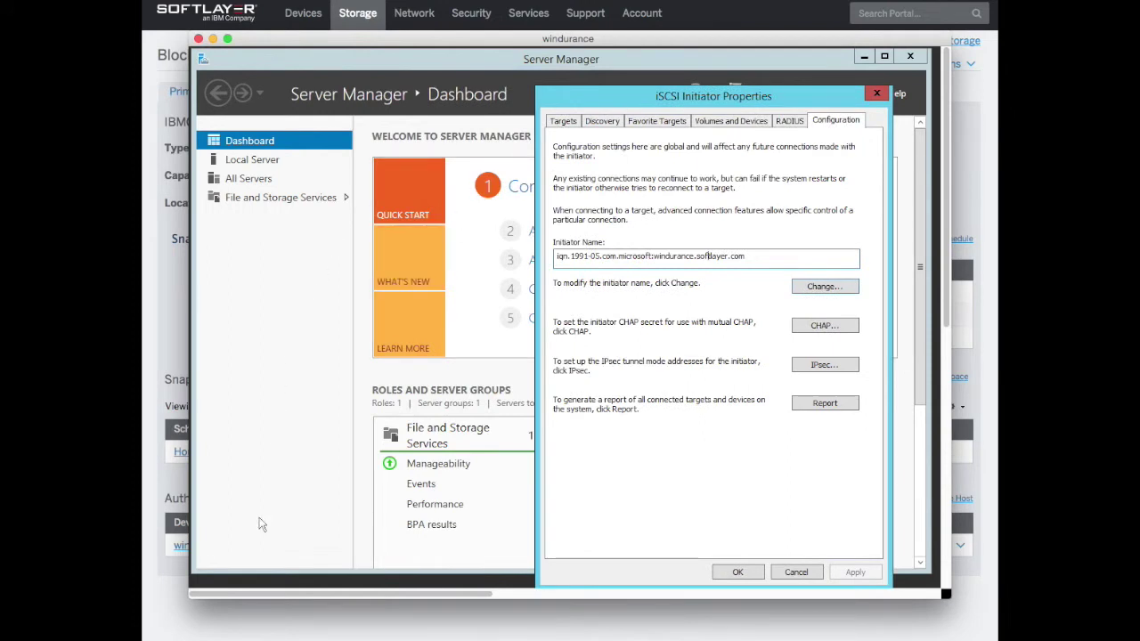
Copy the authorized host's IQN from the SoftLayer portal page
left_click(175, 481)
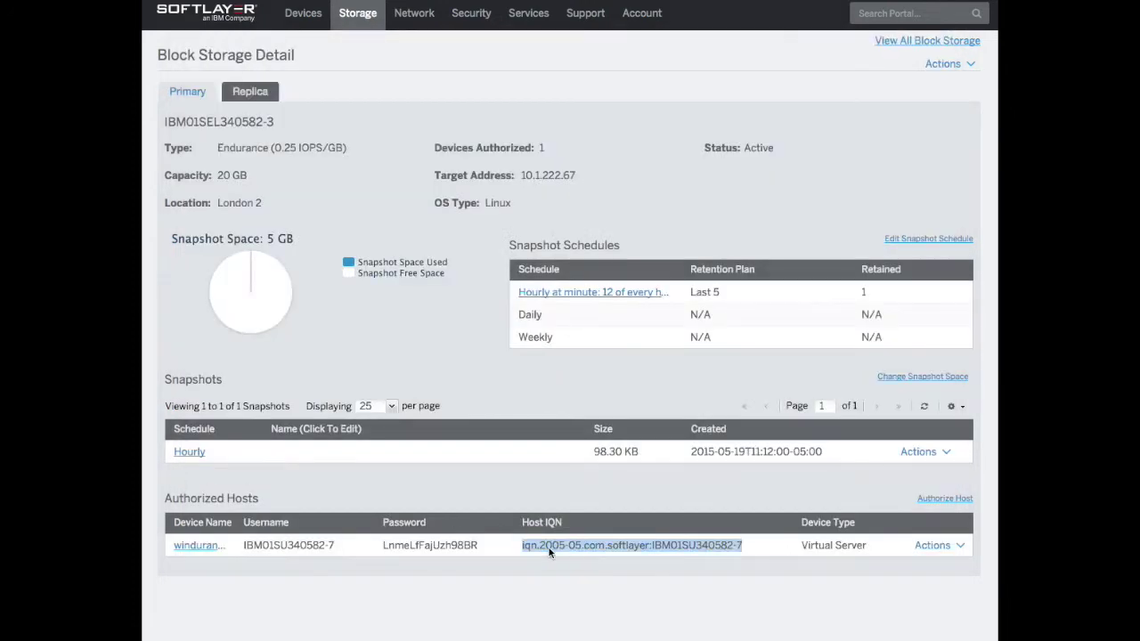
left_click(521, 545)
left_click_drag(522, 544, 730, 546)
right_click(723, 545)
left_click(753, 552)
key("super+Tab")
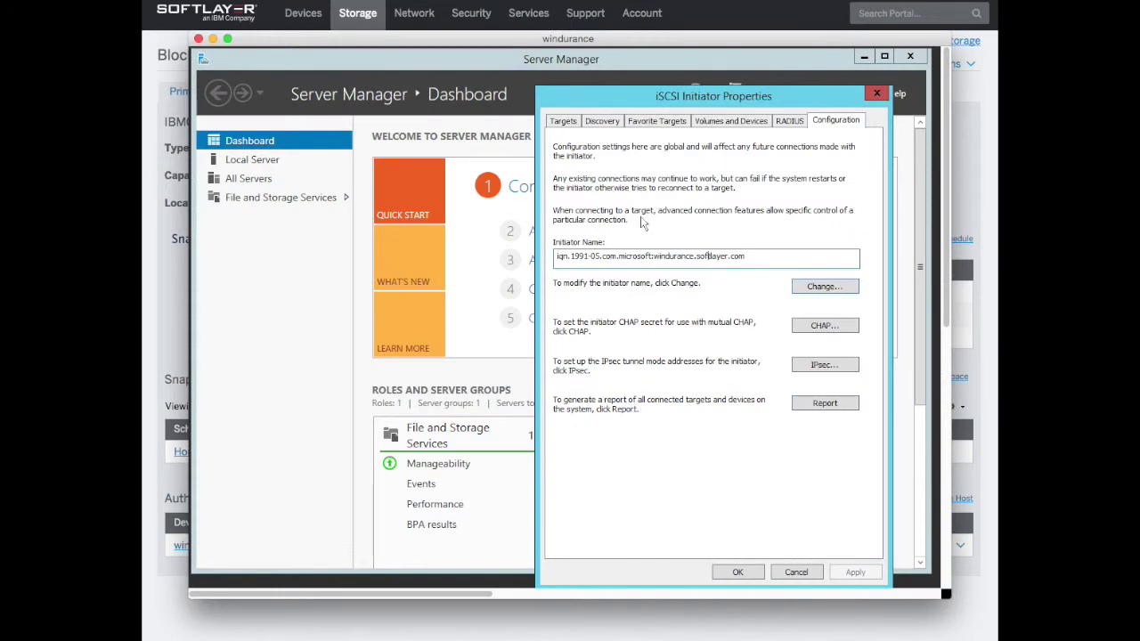
Replace the initiator name with the copied IQN, confirm, and view the Discovery tab
left_click_drag(745, 255, 555, 256)
left_click(835, 289)
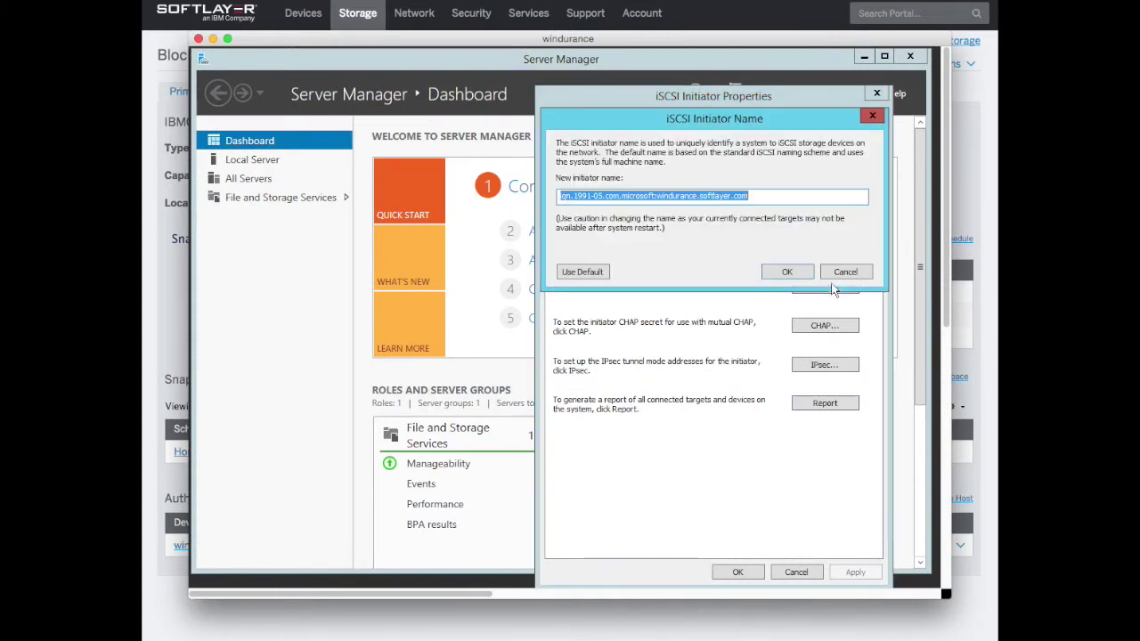
left_click_drag(768, 195, 546, 194)
right_click(630, 200)
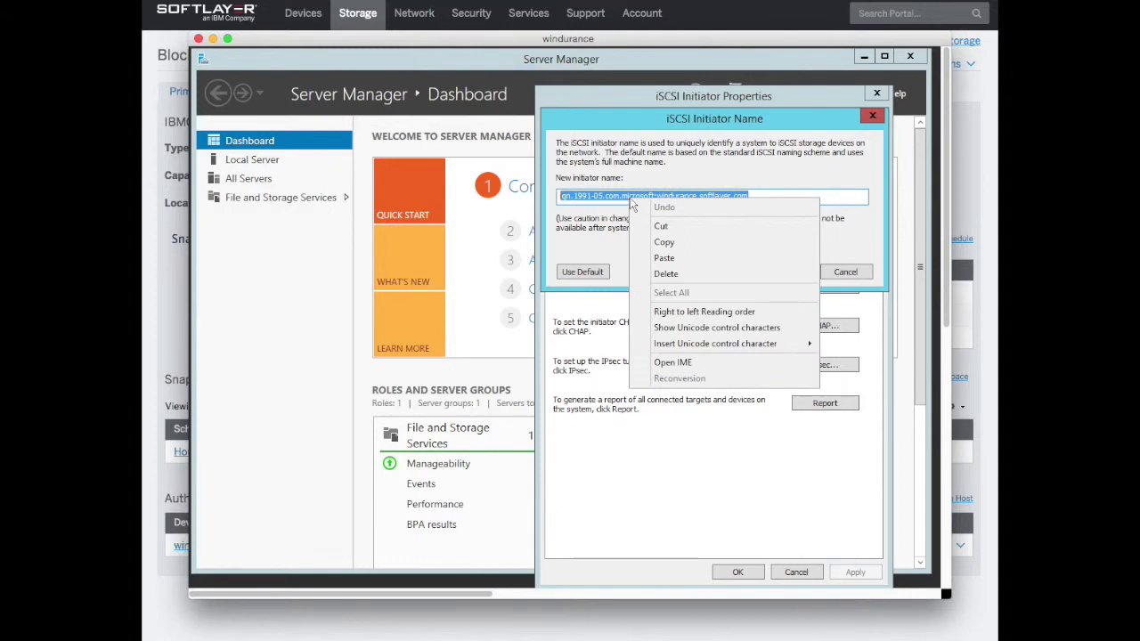
left_click(669, 255)
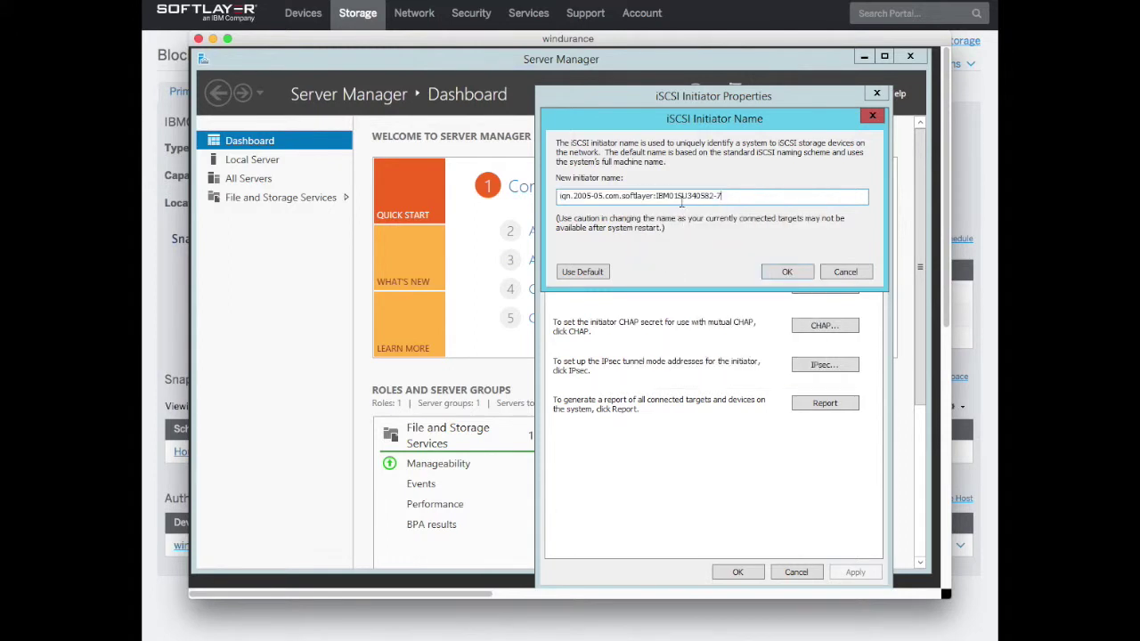
left_click(789, 273)
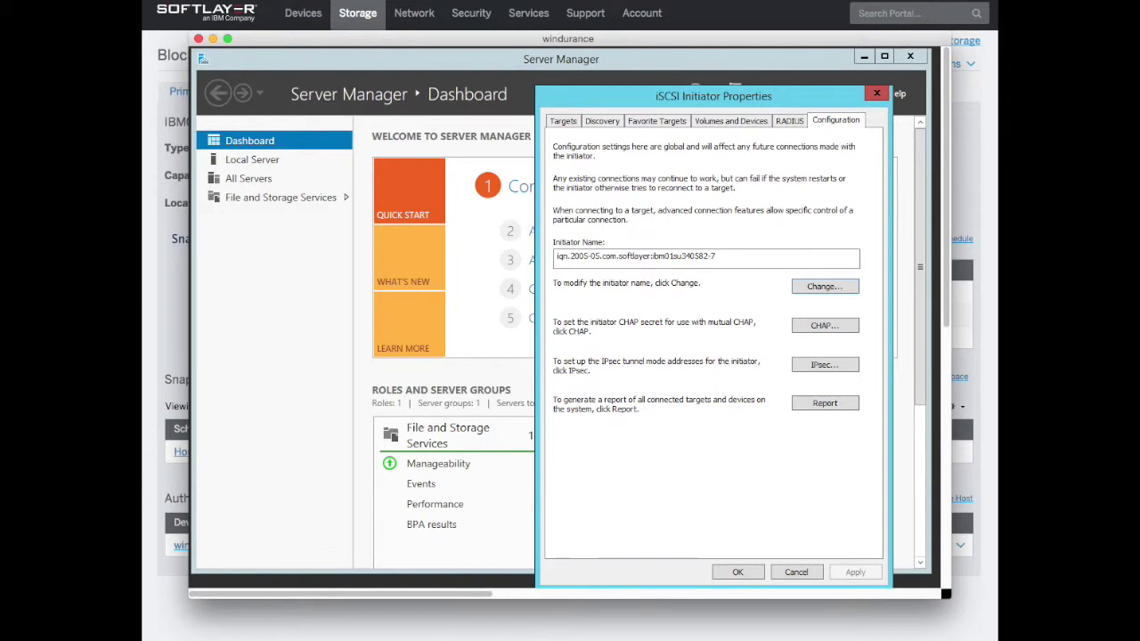
left_click(598, 123)
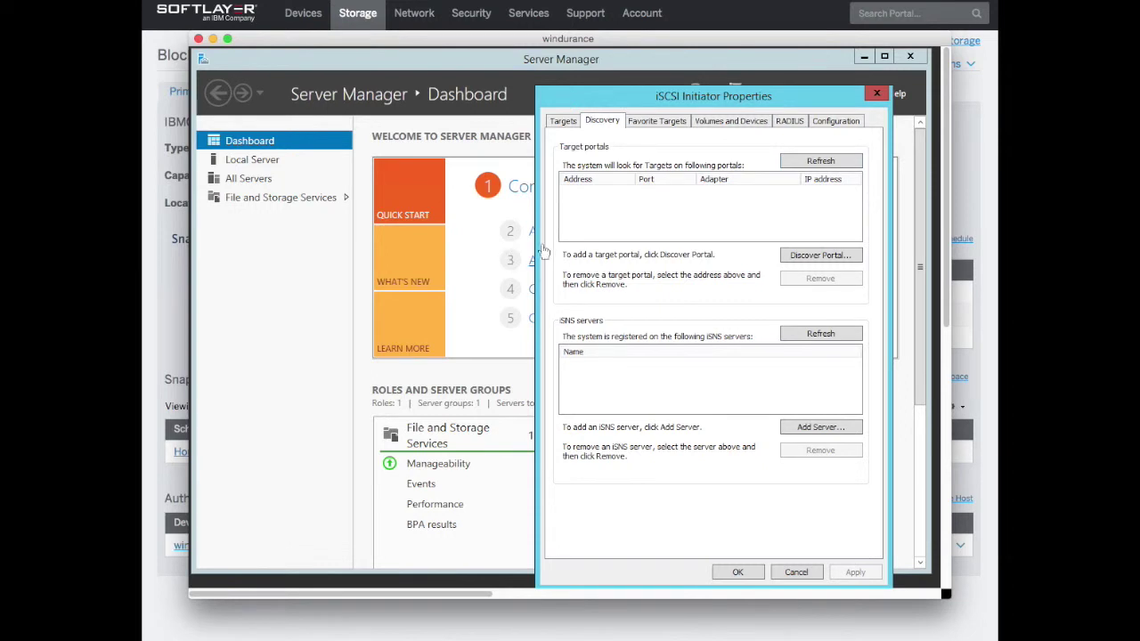
Copy target address 10.1.222.67 from the storage portal and submit it as a new discovery portal
left_click(811, 258)
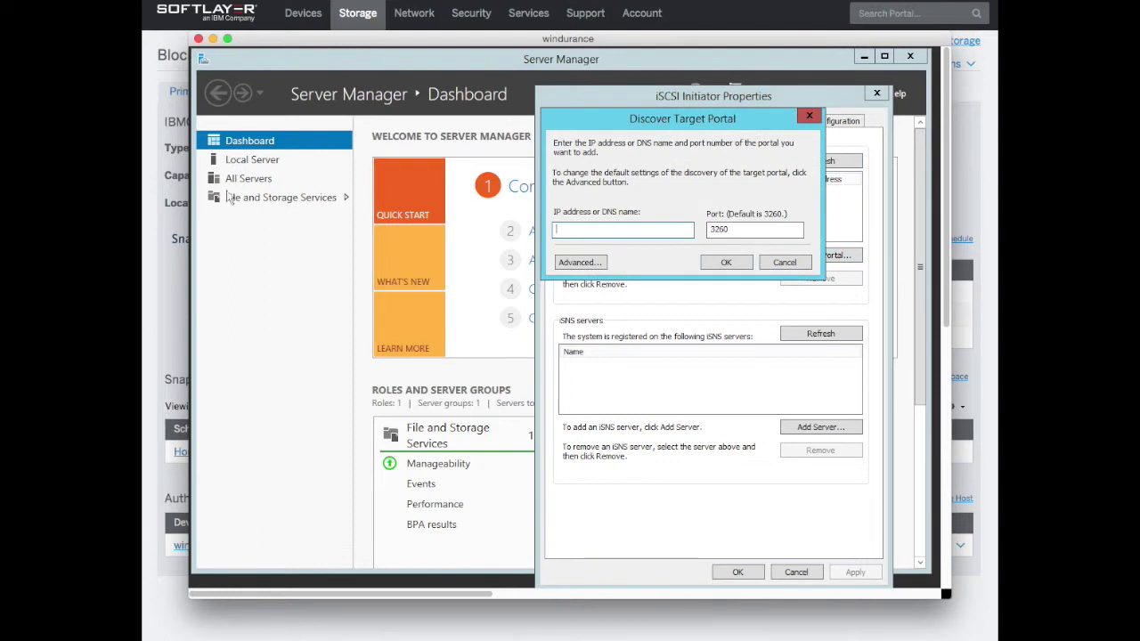
left_click(153, 480)
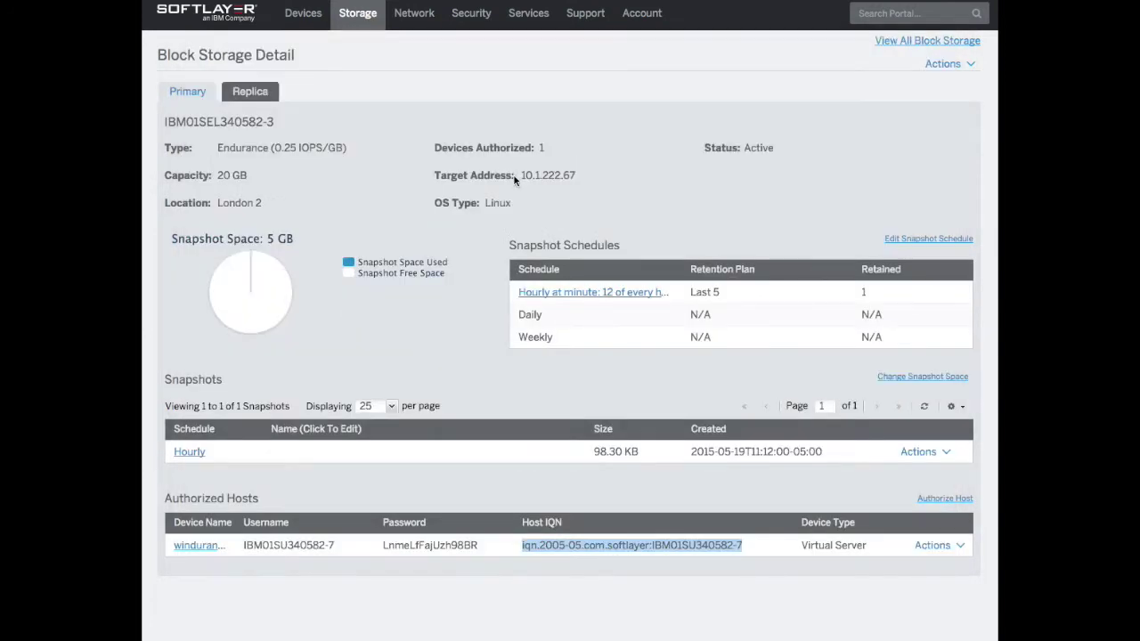
left_click_drag(521, 176, 575, 175)
right_click(575, 175)
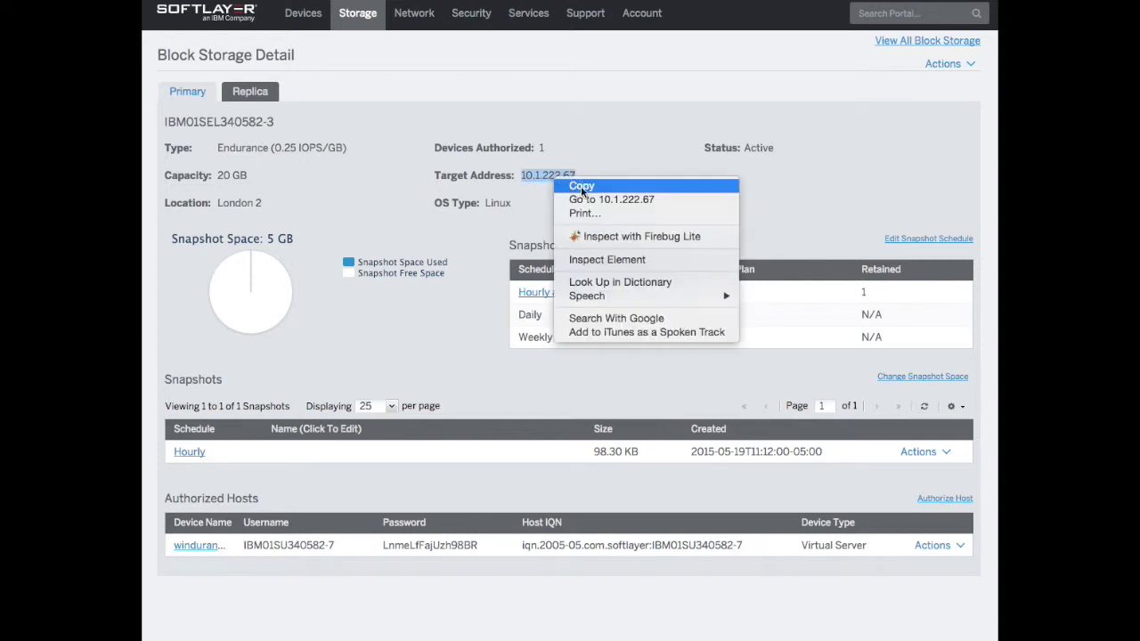
left_click(584, 187)
key("super+Tab")
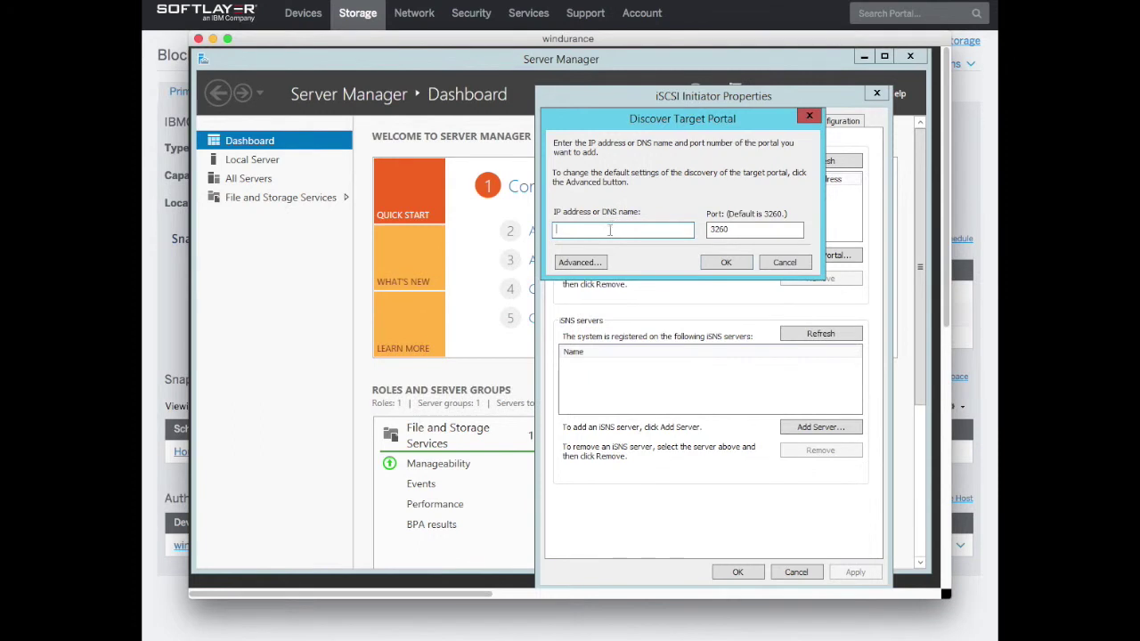
right_click(610, 230)
left_click(648, 288)
left_click(727, 263)
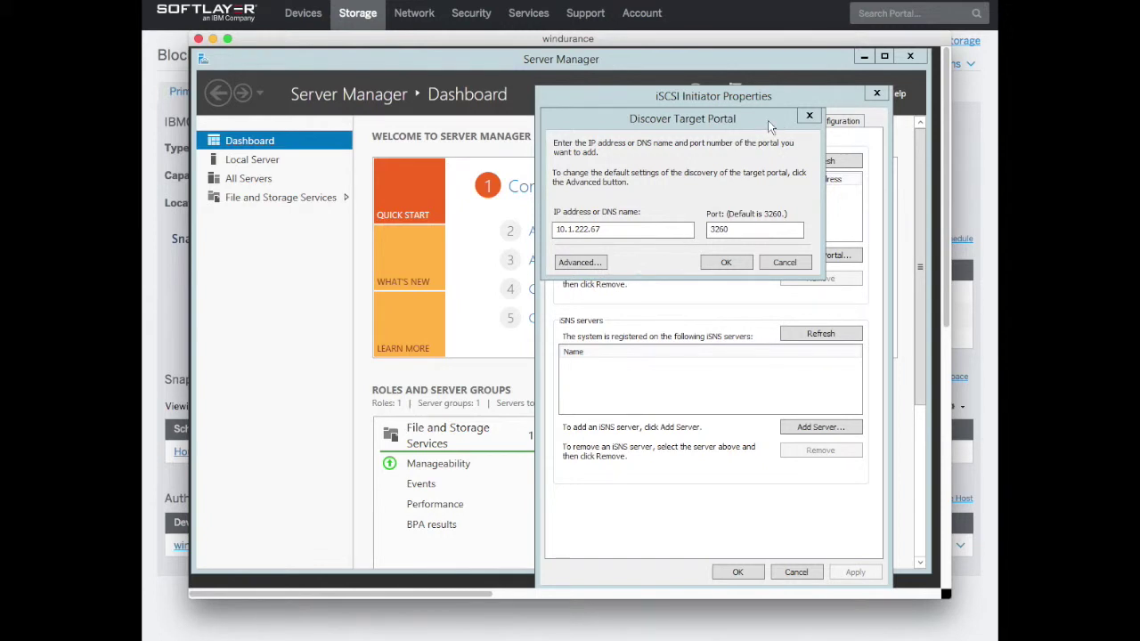
scroll(623, 239, "down", 5)
scroll(623, 238, "down", 1)
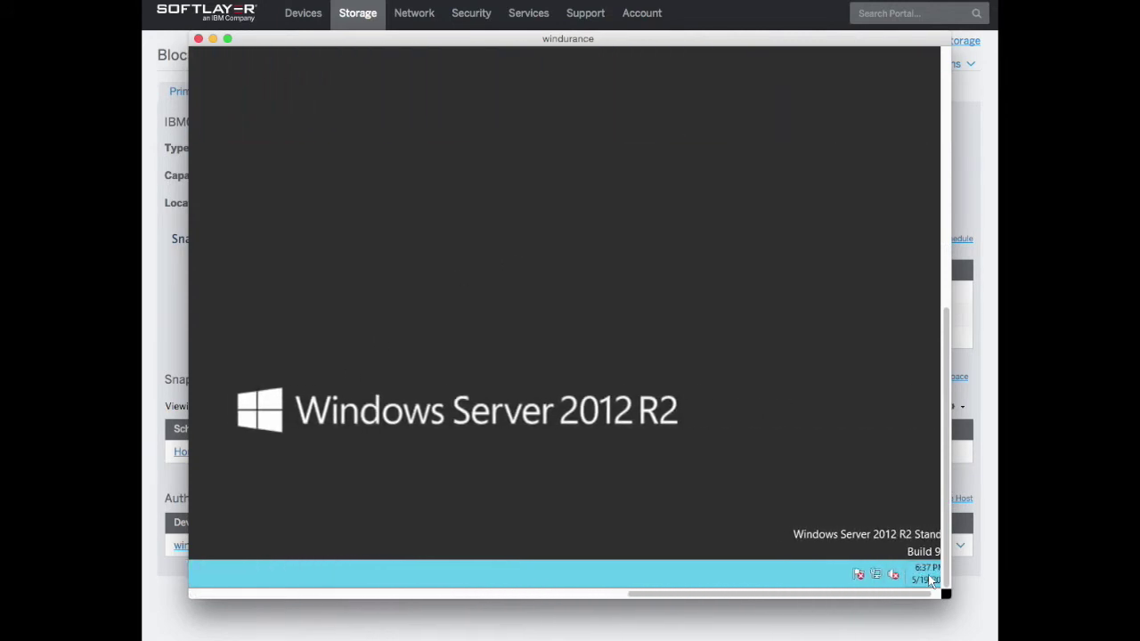
Dismiss the Authentication Failure alert to return to the Discovery tab listing 10.1.222.67 port 3260
mouse_move(930, 580)
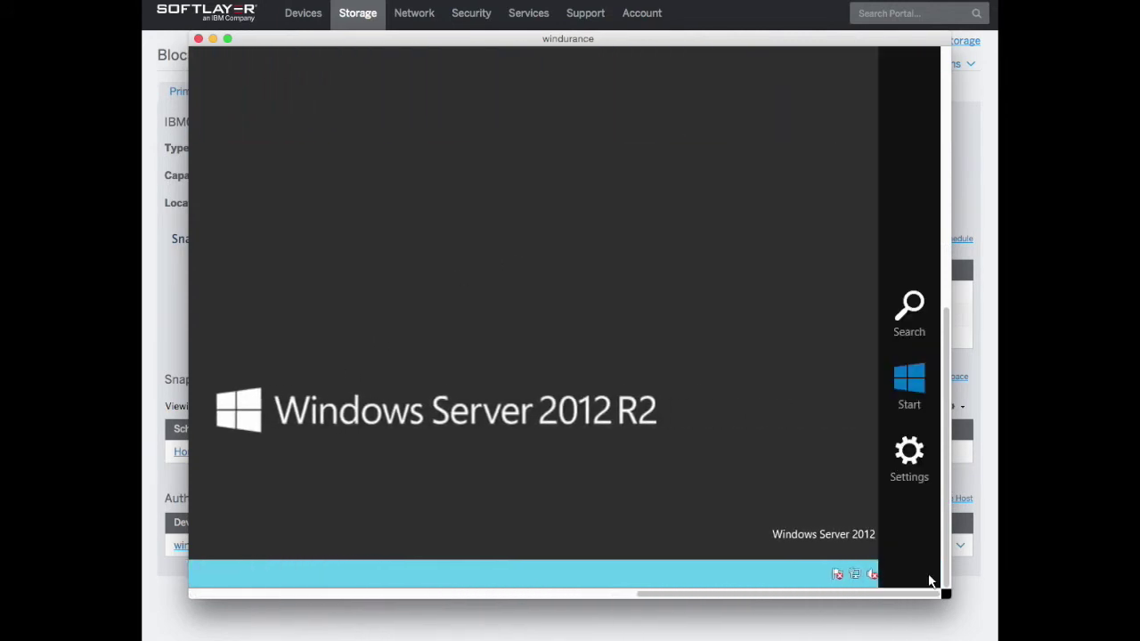
left_click(910, 468)
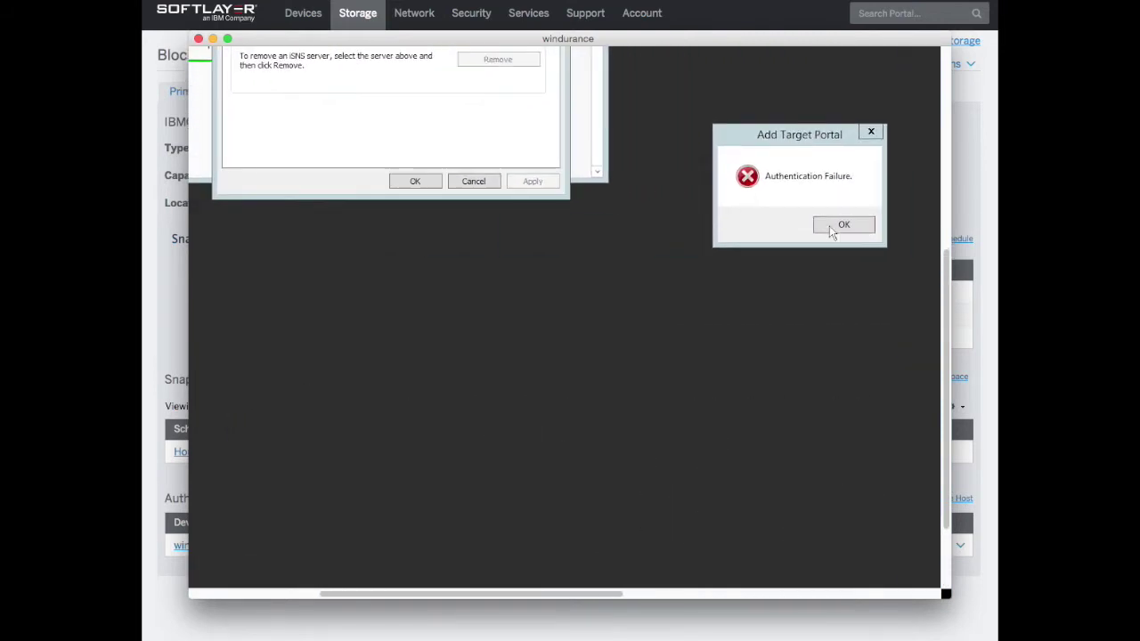
left_click(829, 225)
left_click(843, 226)
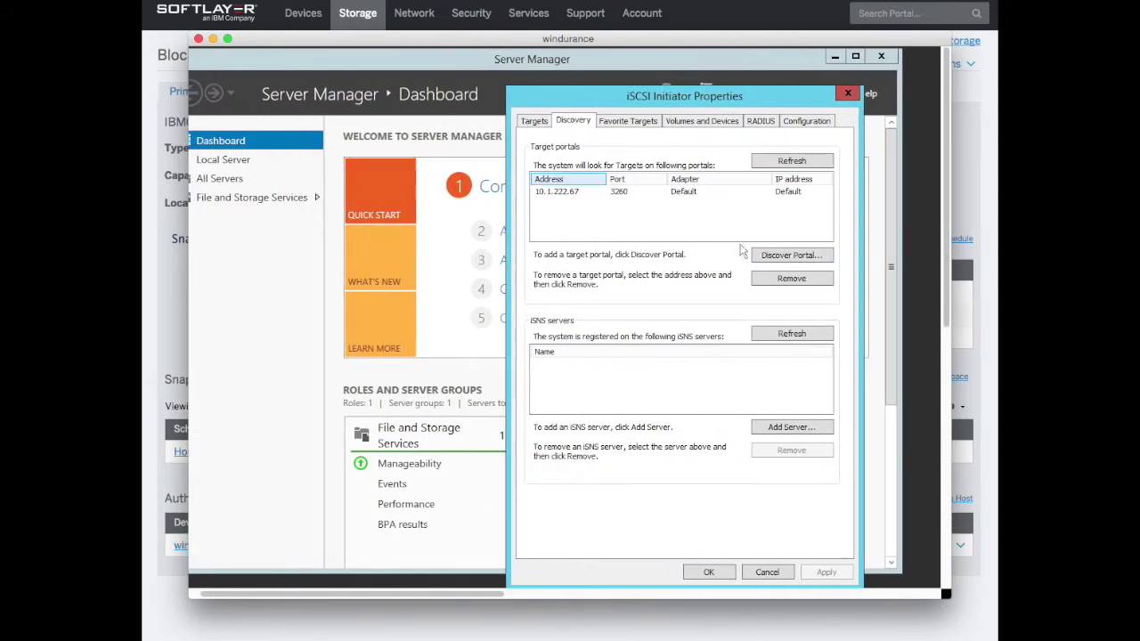
Re-enter portal address 10.1.222.67 and turn on CHAP log-on in the advanced discovery settings
left_click(785, 257)
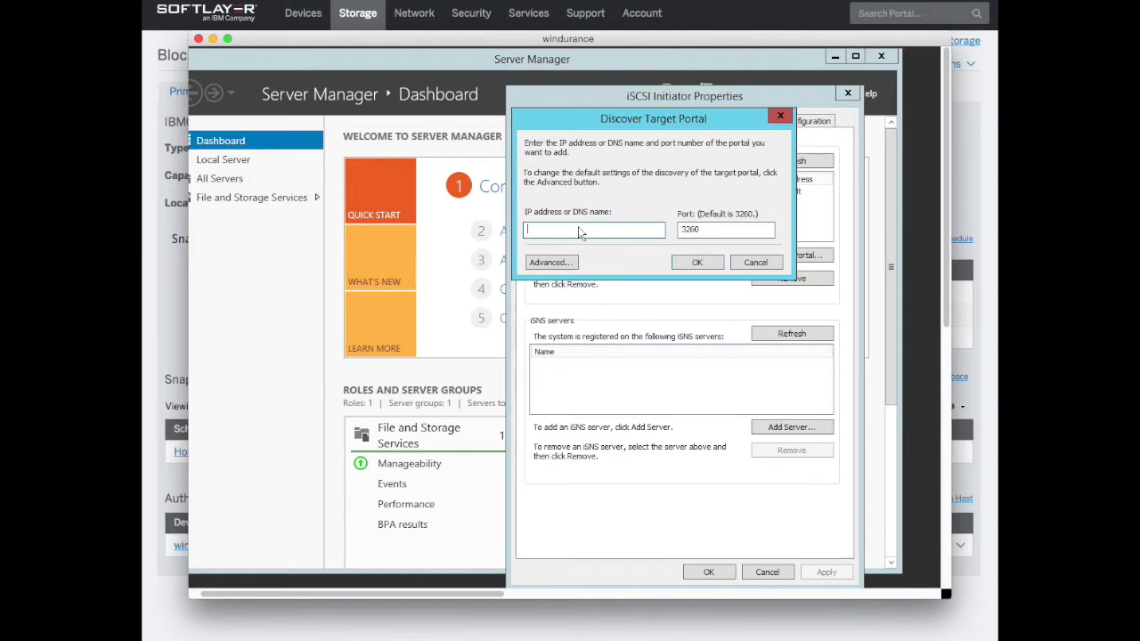
right_click(579, 228)
left_click(626, 289)
left_click(553, 264)
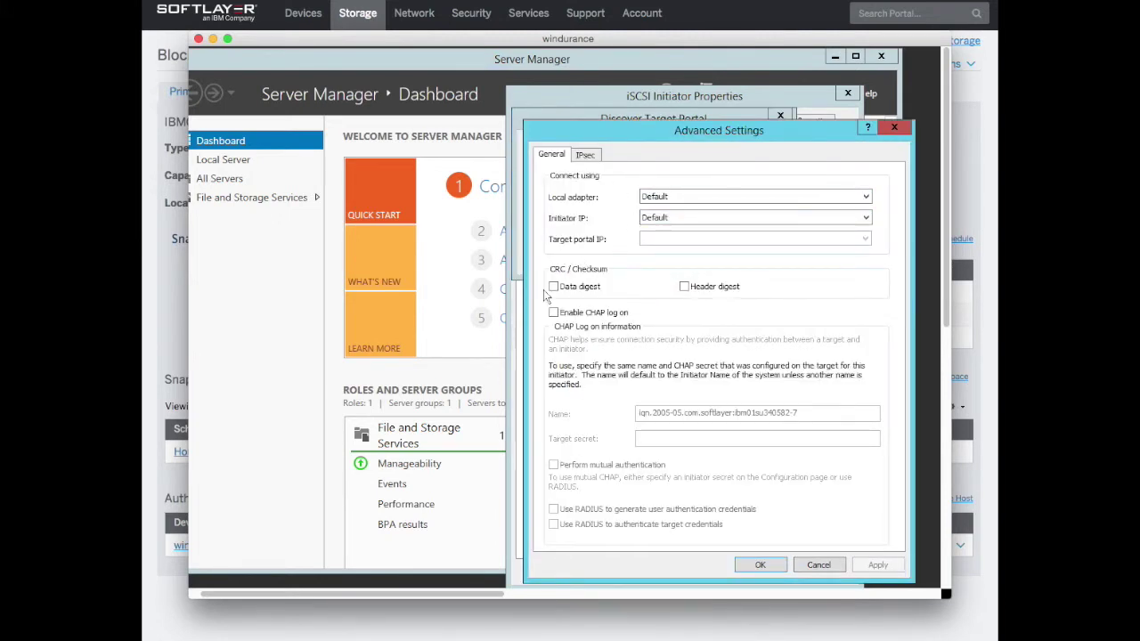
left_click(553, 312)
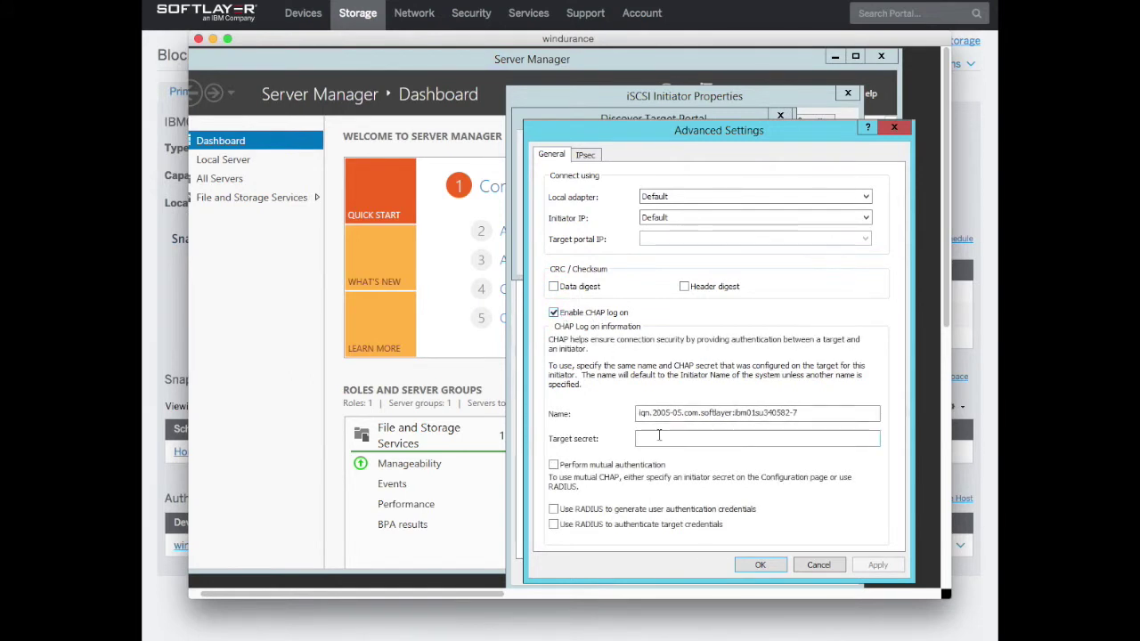
left_click(659, 435)
Copy the volume's username from the storage portal into the CHAP Name field
left_click(166, 486)
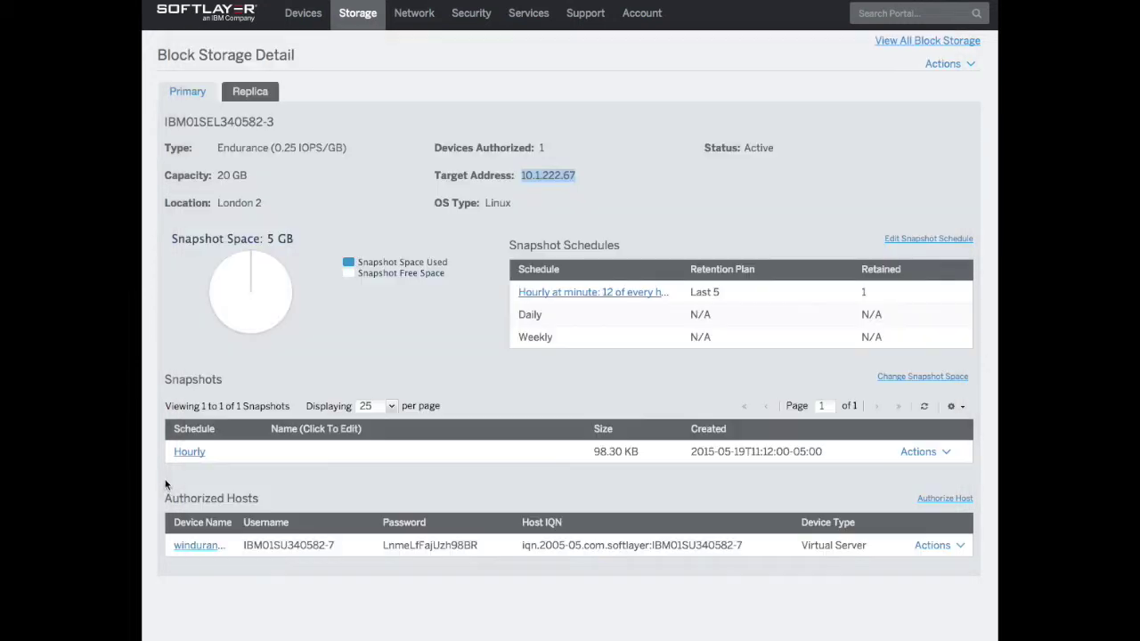
left_click_drag(244, 544, 331, 542)
right_click(334, 550)
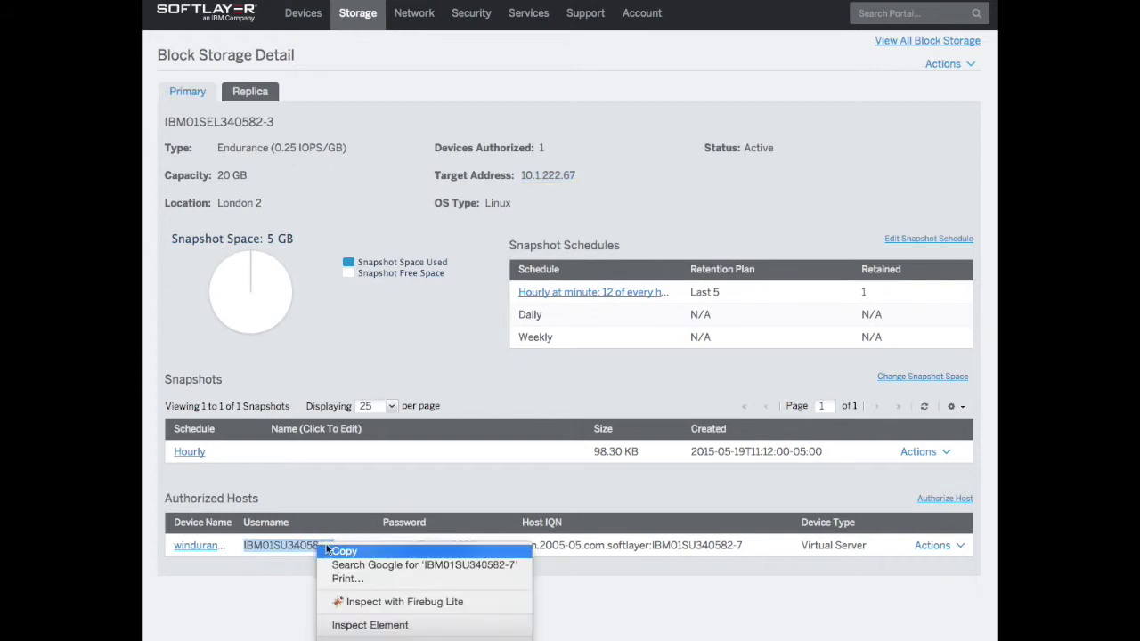
left_click(347, 558)
key("alt+Tab")
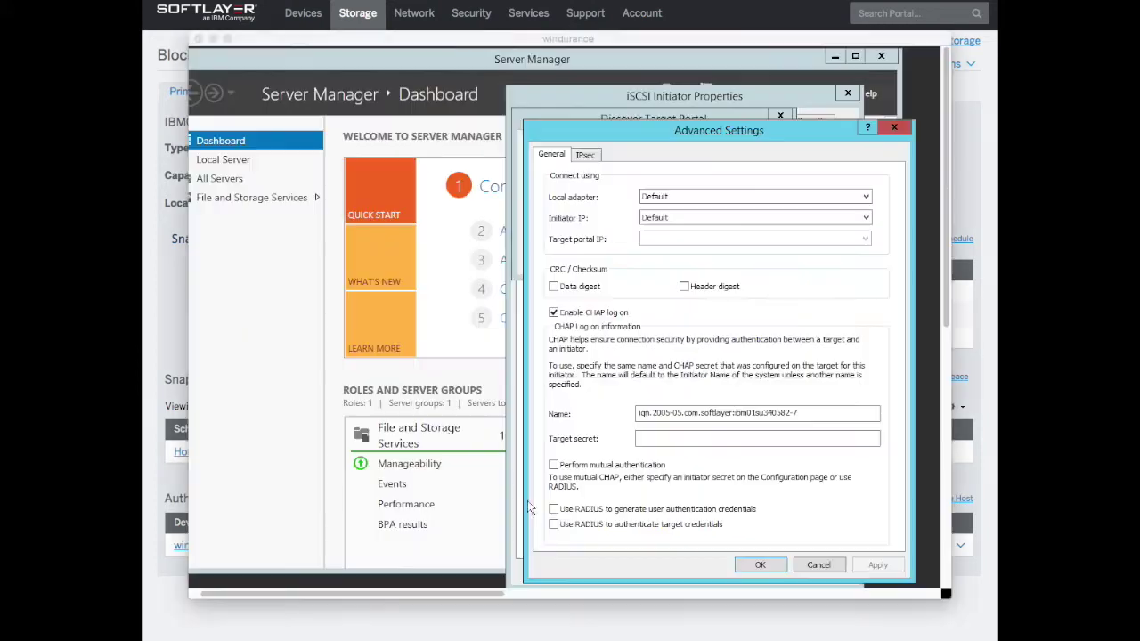
left_click_drag(818, 411, 603, 413)
key("super")
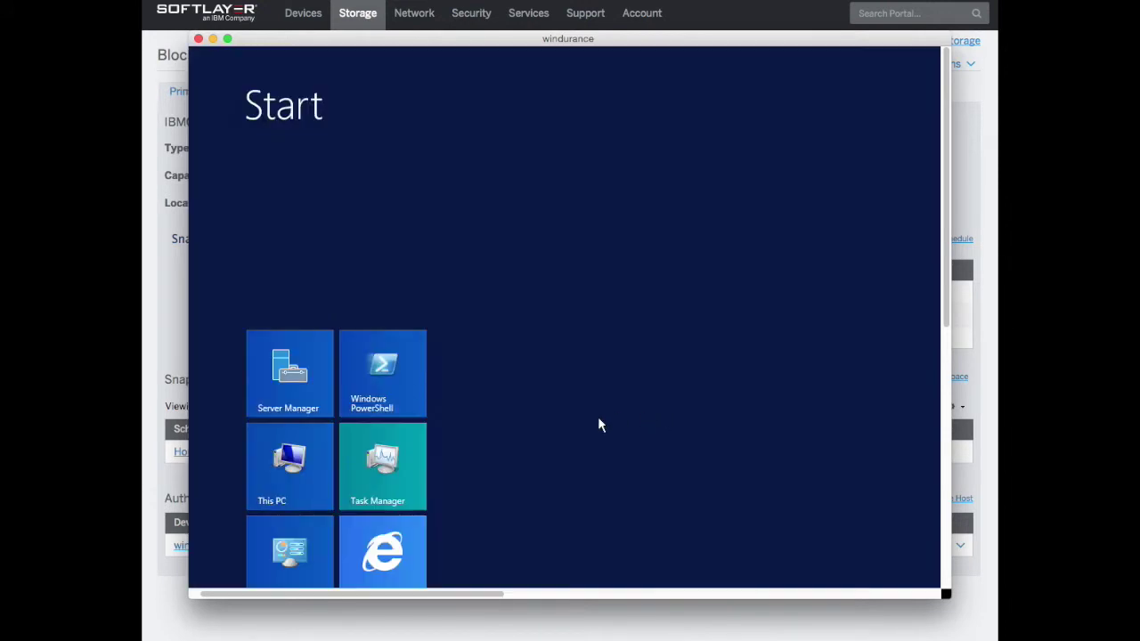
scroll(597, 424, "down", 5)
left_click(415, 307)
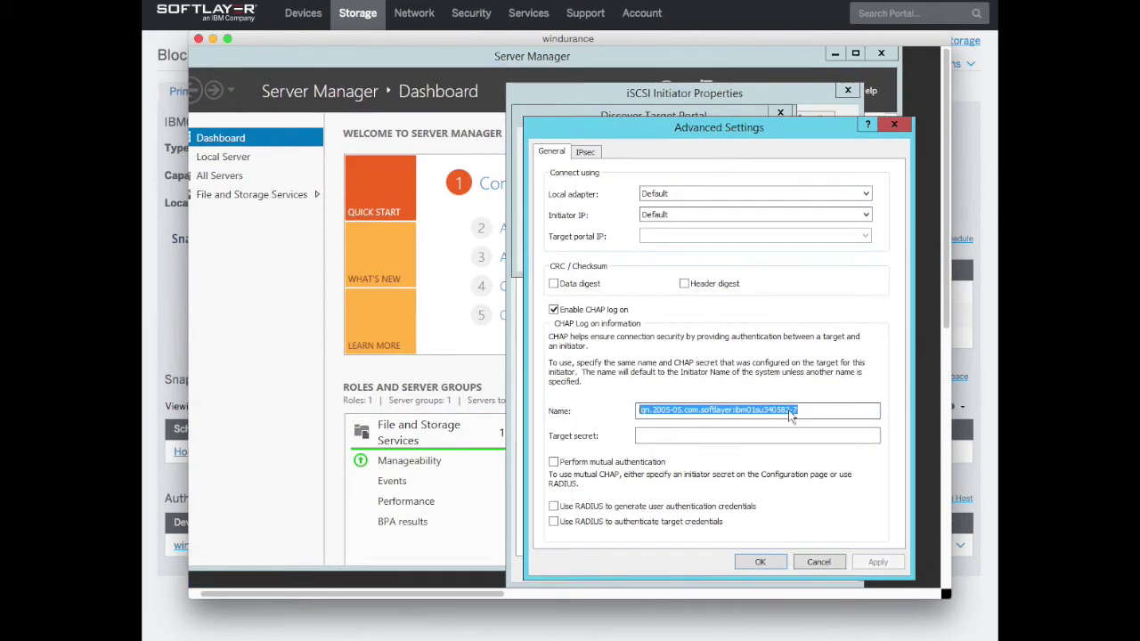
right_click(789, 409)
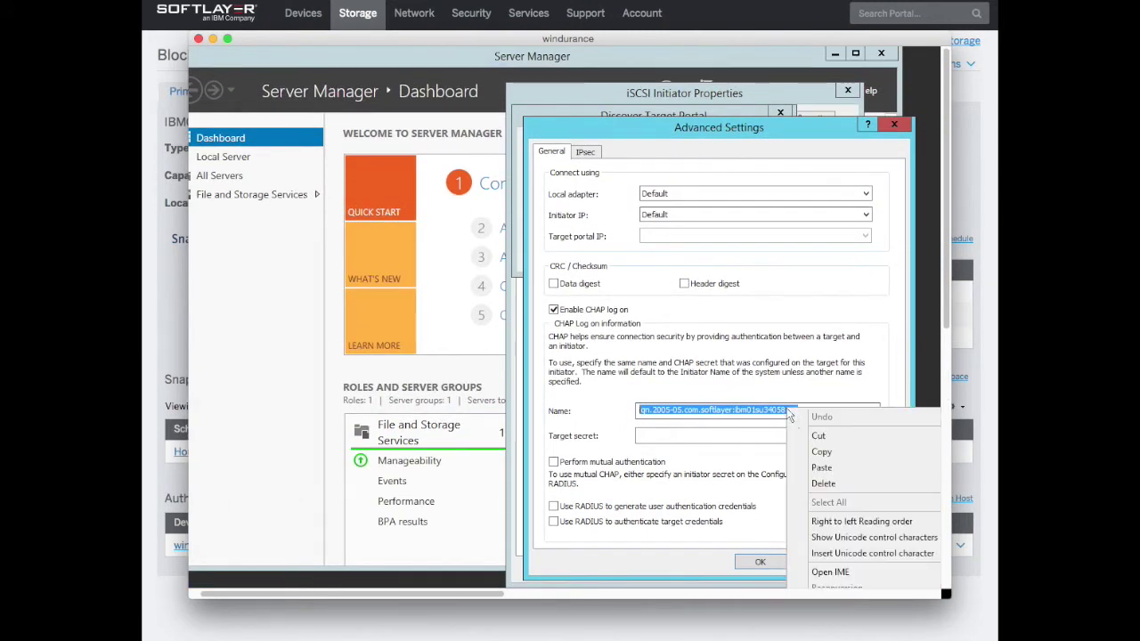
left_click(833, 469)
Paste the volume's password as the CHAP target secret and confirm adding portal 10.1.222.67
key("super+Tab")
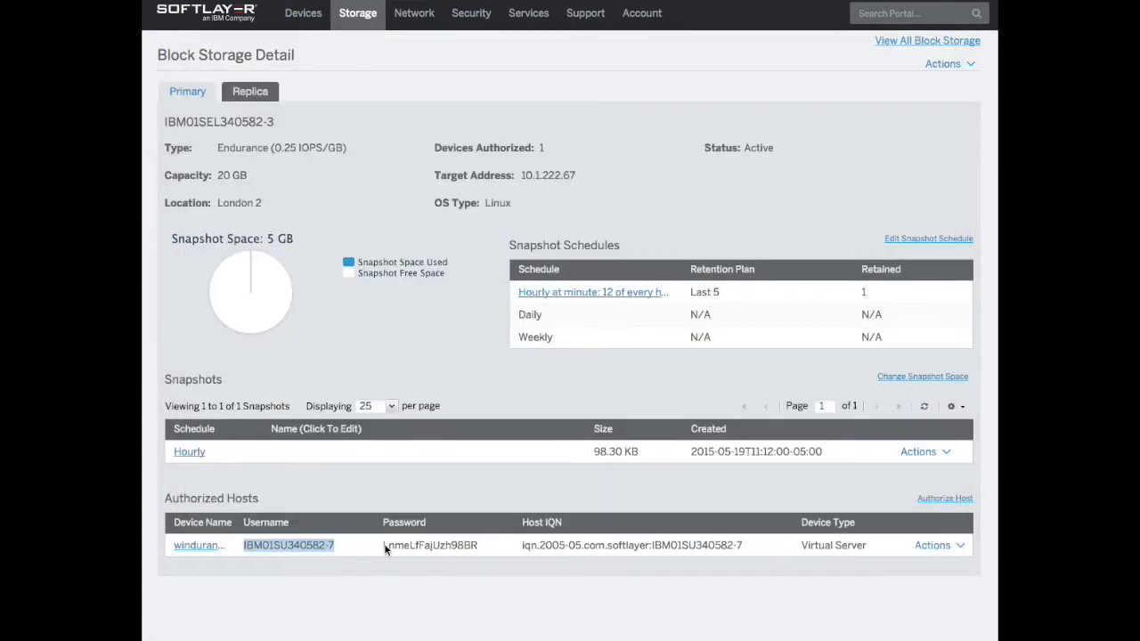
left_click_drag(384, 550, 479, 549)
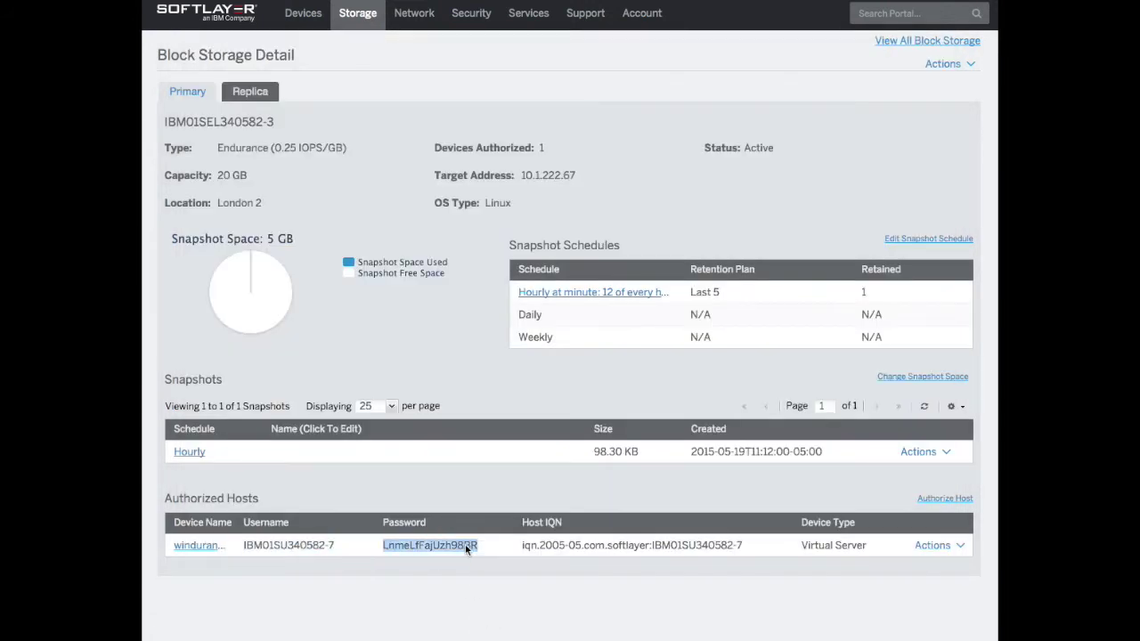
right_click(465, 544)
left_click(487, 550)
key("super+Tab")
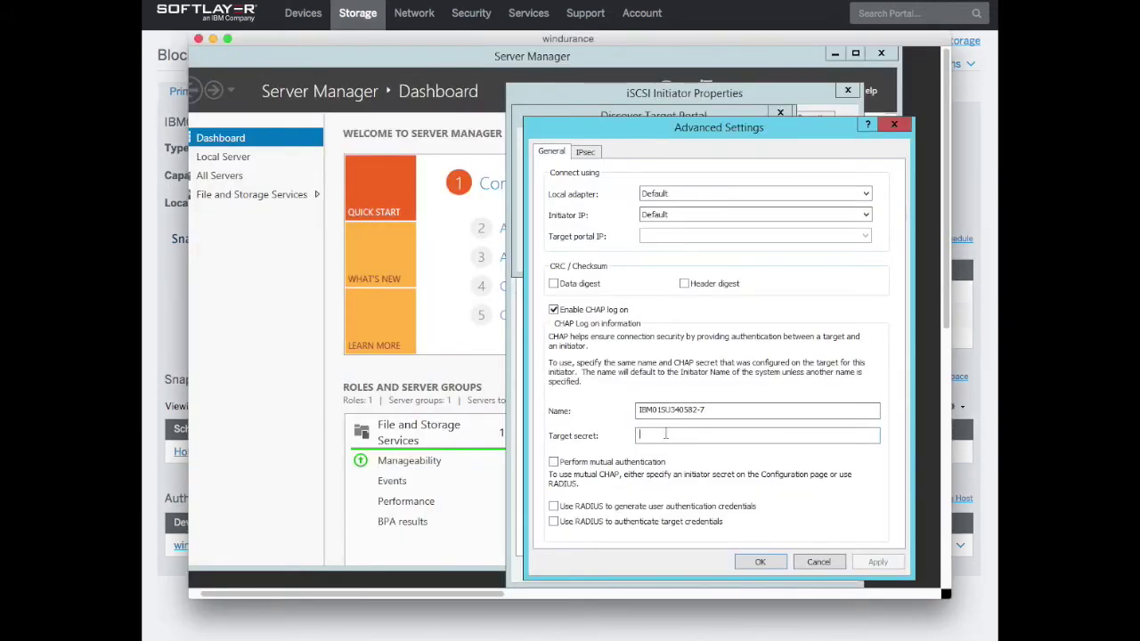
right_click(669, 436)
left_click(700, 493)
scroll(684, 460, "down", 3)
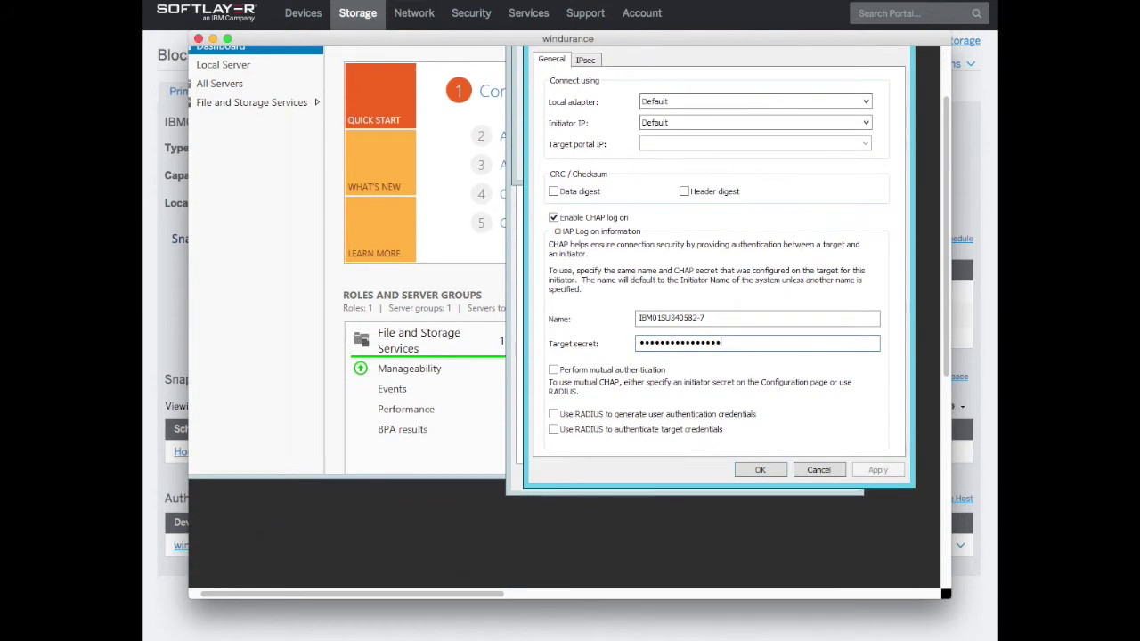
left_click(754, 473)
left_click(691, 166)
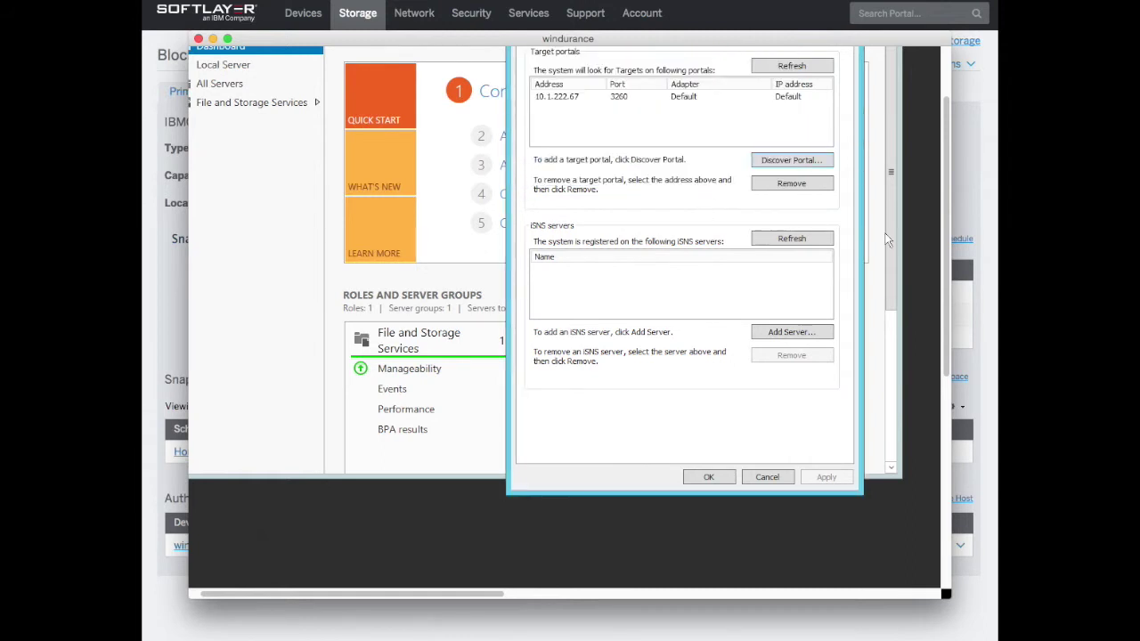
On the Targets tab, connect to the discovered NetApp target with multi-path enabled
scroll(868, 236, "right", 8)
scroll(871, 245, "left", 10)
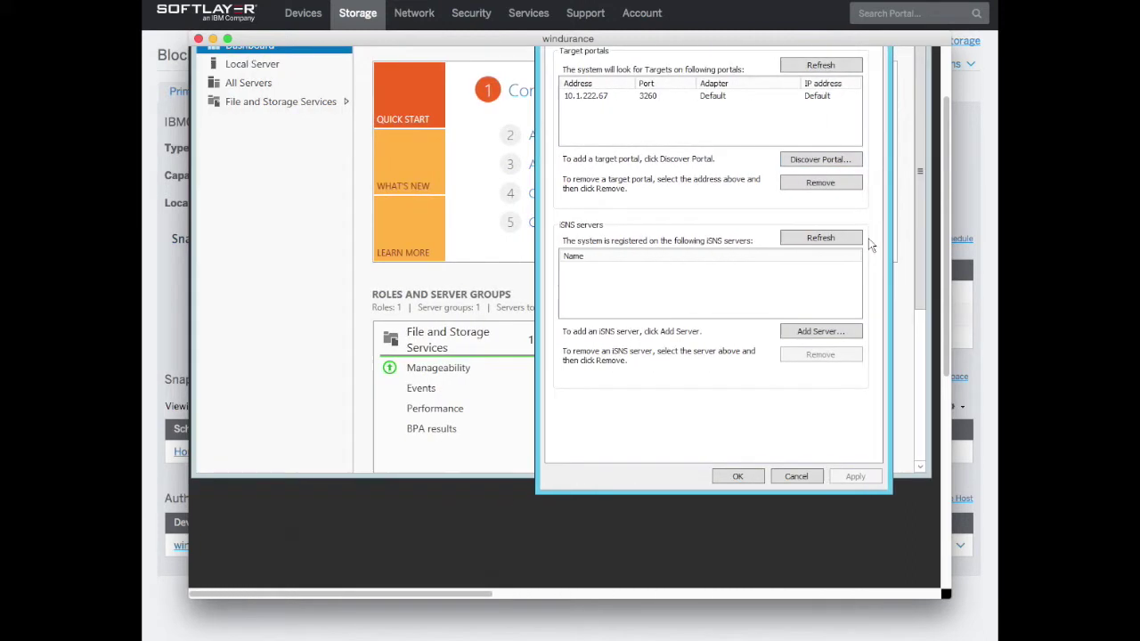
scroll(871, 245, "up", 2)
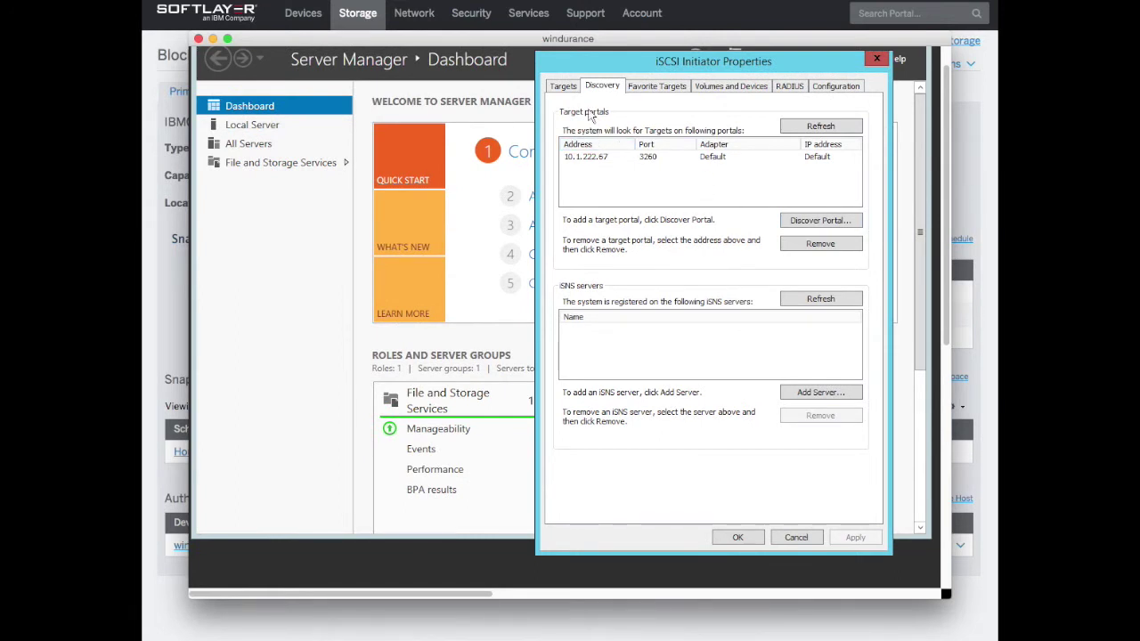
left_click(574, 86)
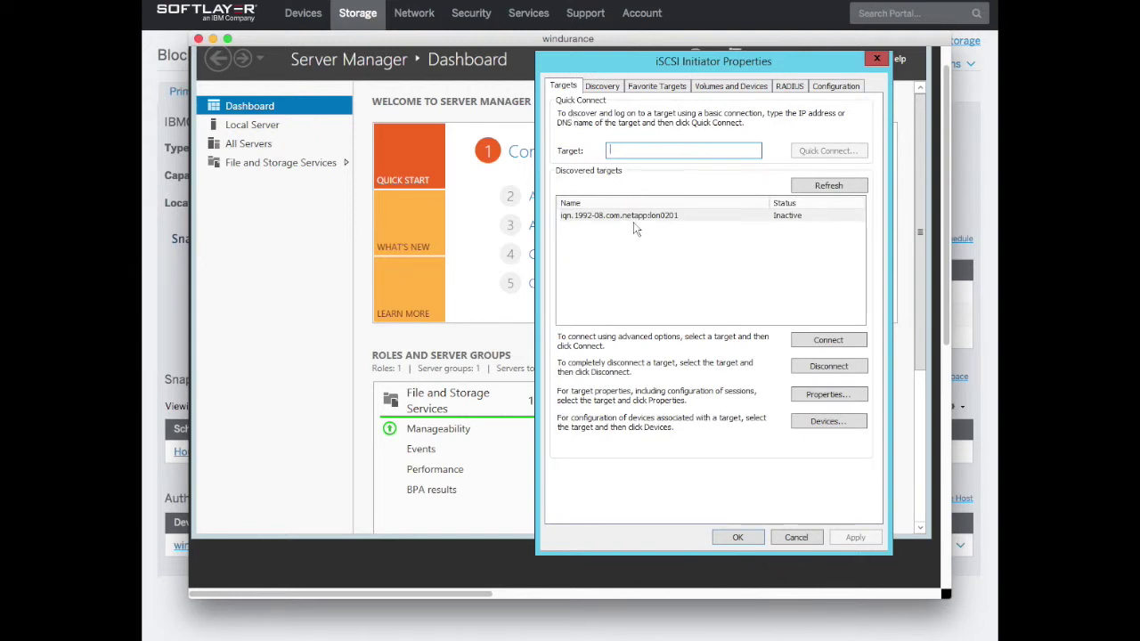
left_click(657, 222)
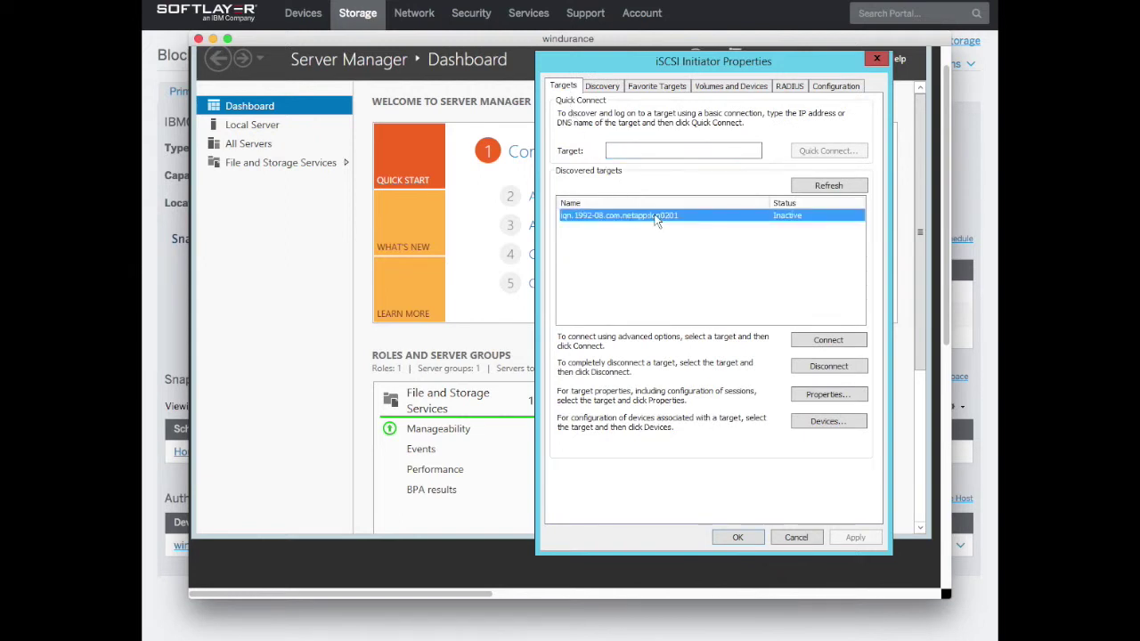
left_click(821, 346)
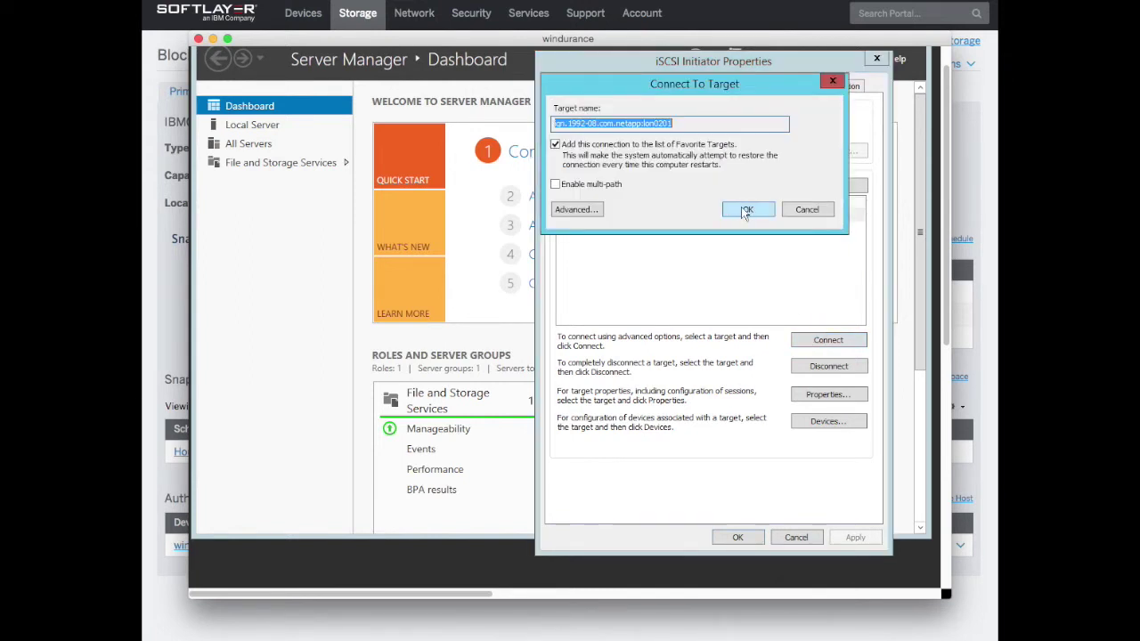
left_click(555, 184)
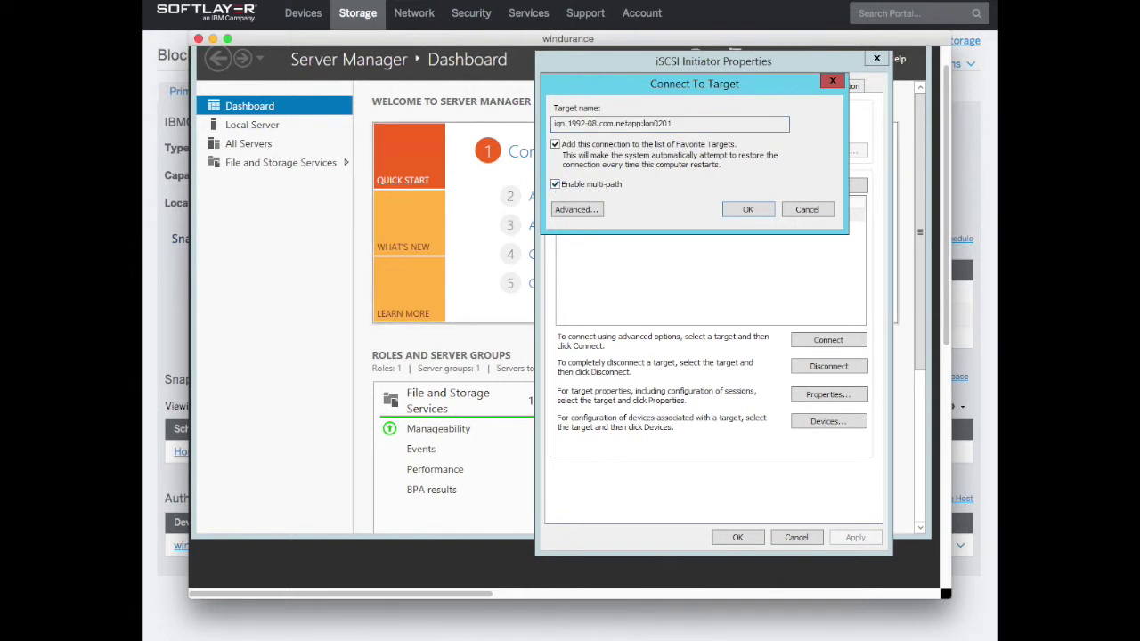
Enable CHAP log-on in the connection's advanced settings and paste the password as target secret
left_click(579, 209)
left_click(582, 277)
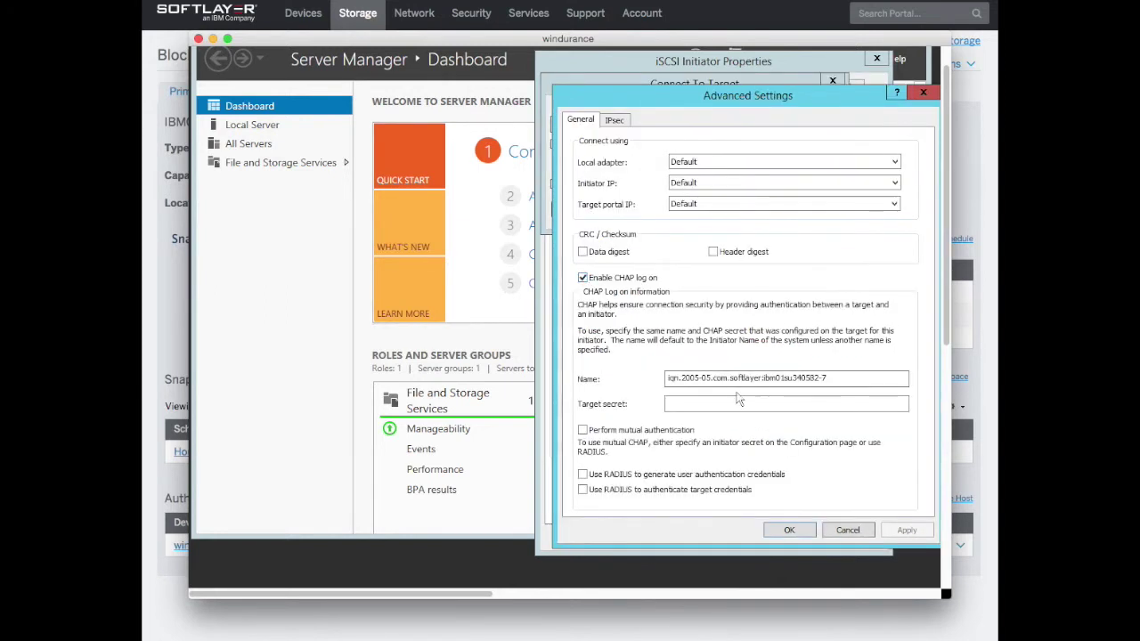
left_click(731, 400)
right_click(731, 402)
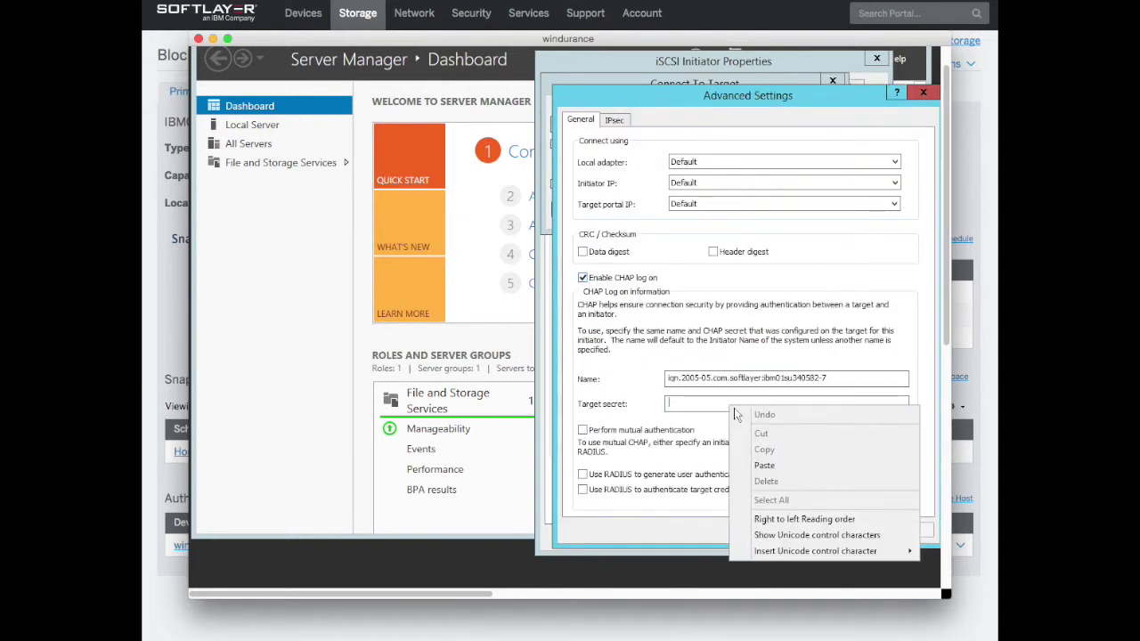
left_click(766, 465)
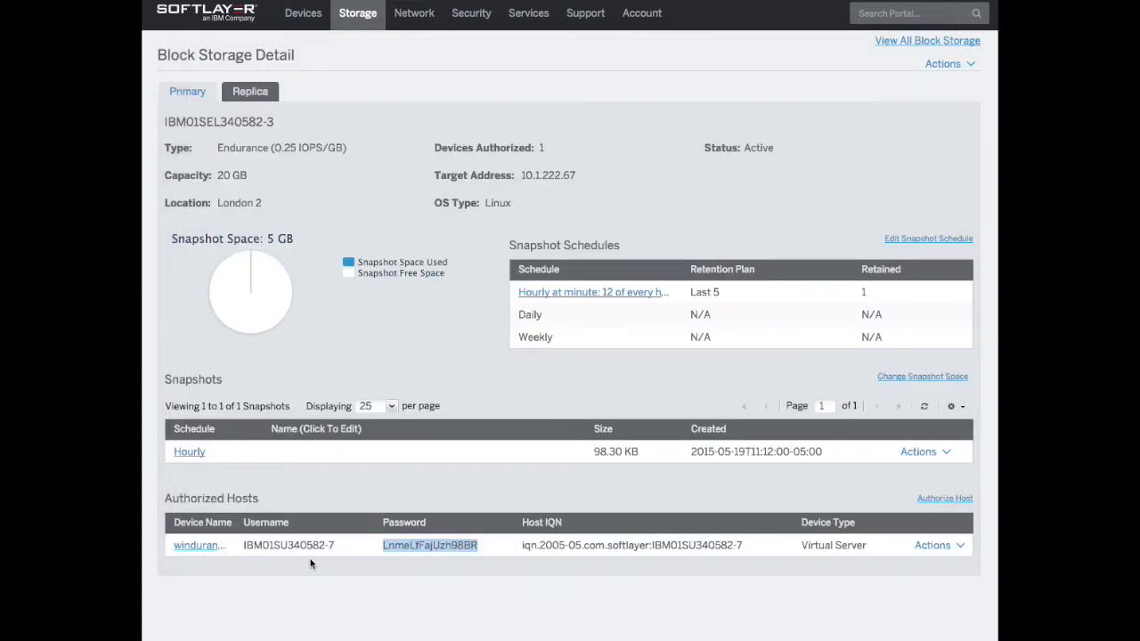
Copy the host username into the CHAP Name field and connect to iqn.1992-08.com.netapp:lon0201
left_click_drag(246, 547, 338, 546)
right_click(317, 546)
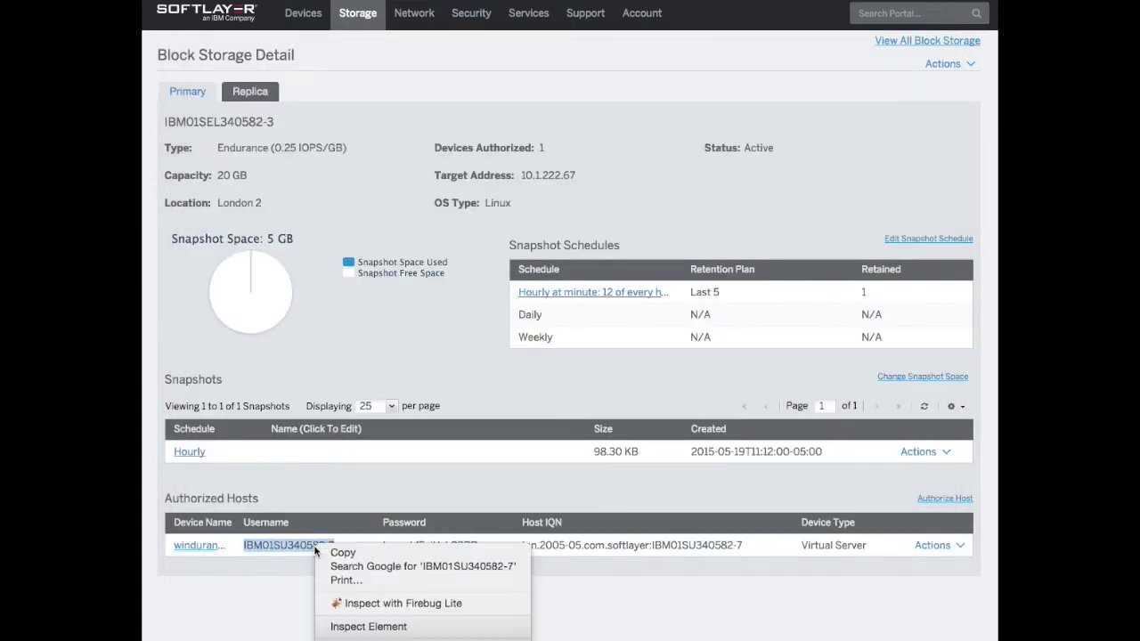
left_click(343, 553)
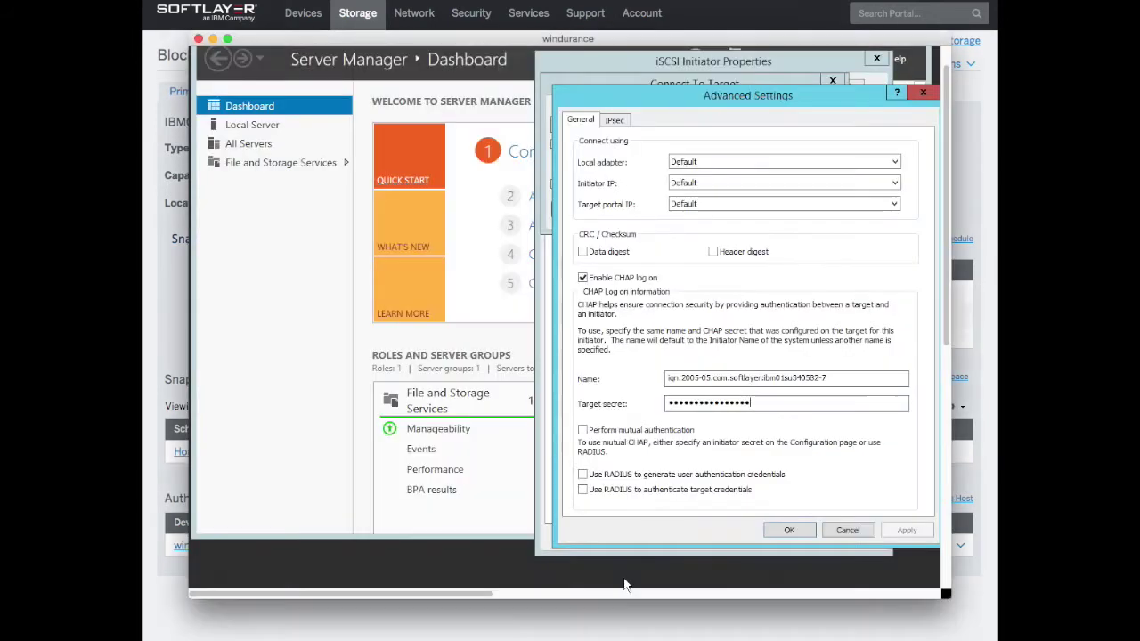
double_click(712, 378)
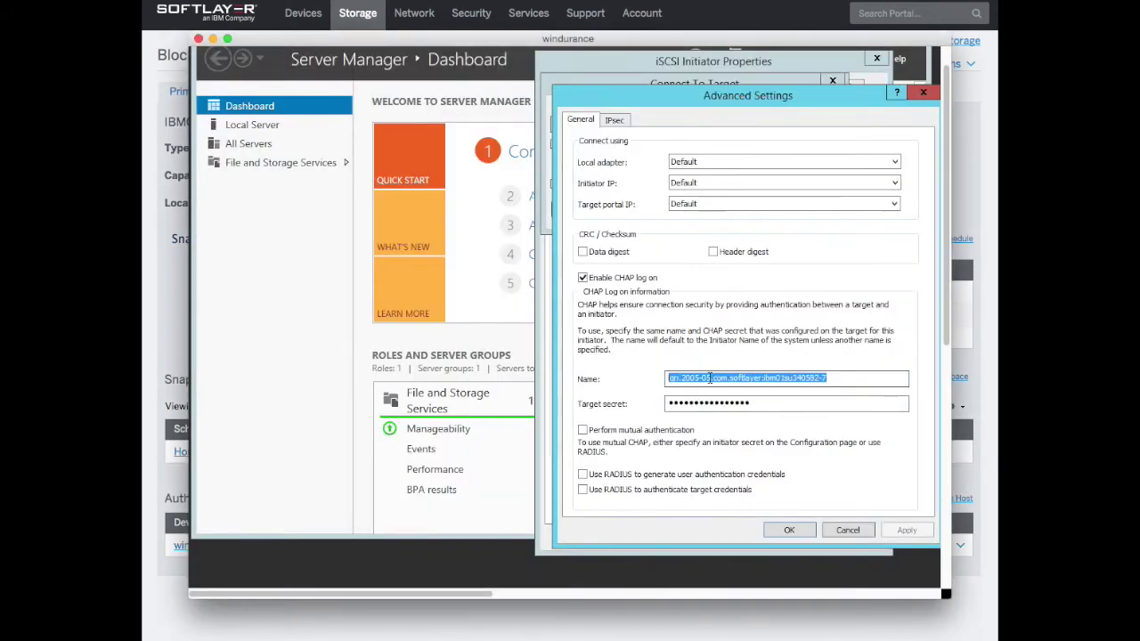
right_click(712, 378)
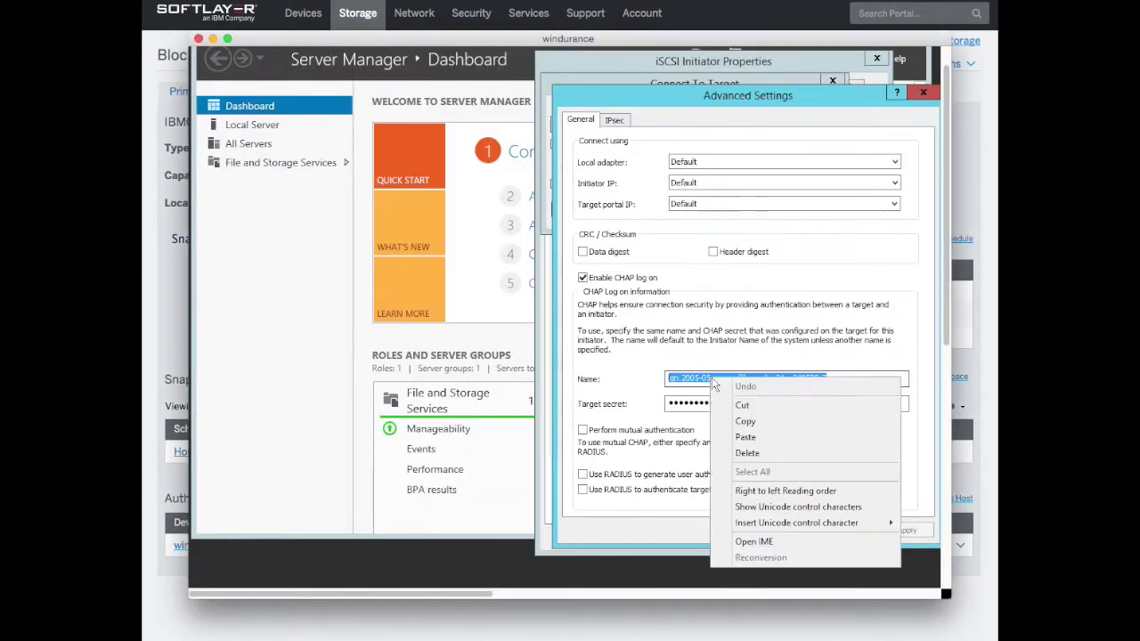
left_click(762, 436)
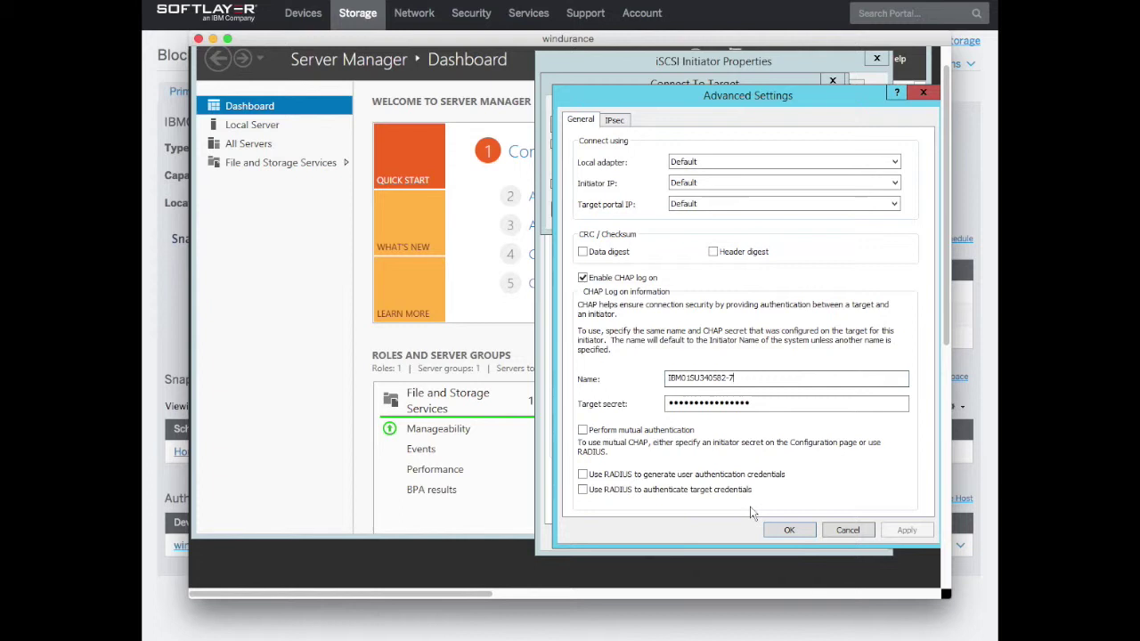
left_click(788, 529)
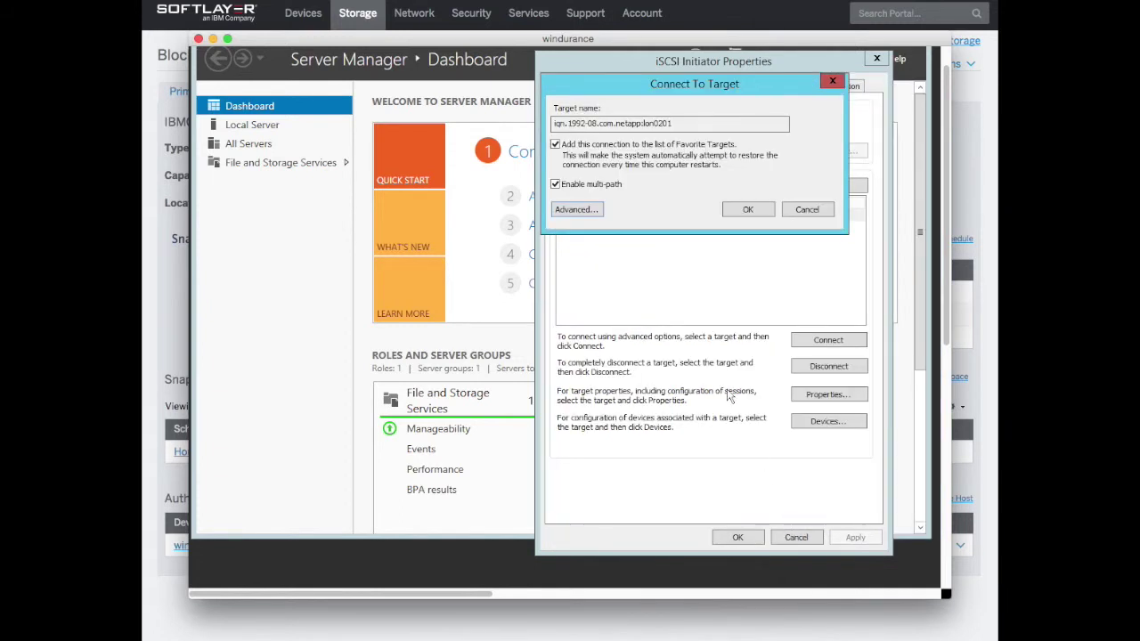
left_click(745, 214)
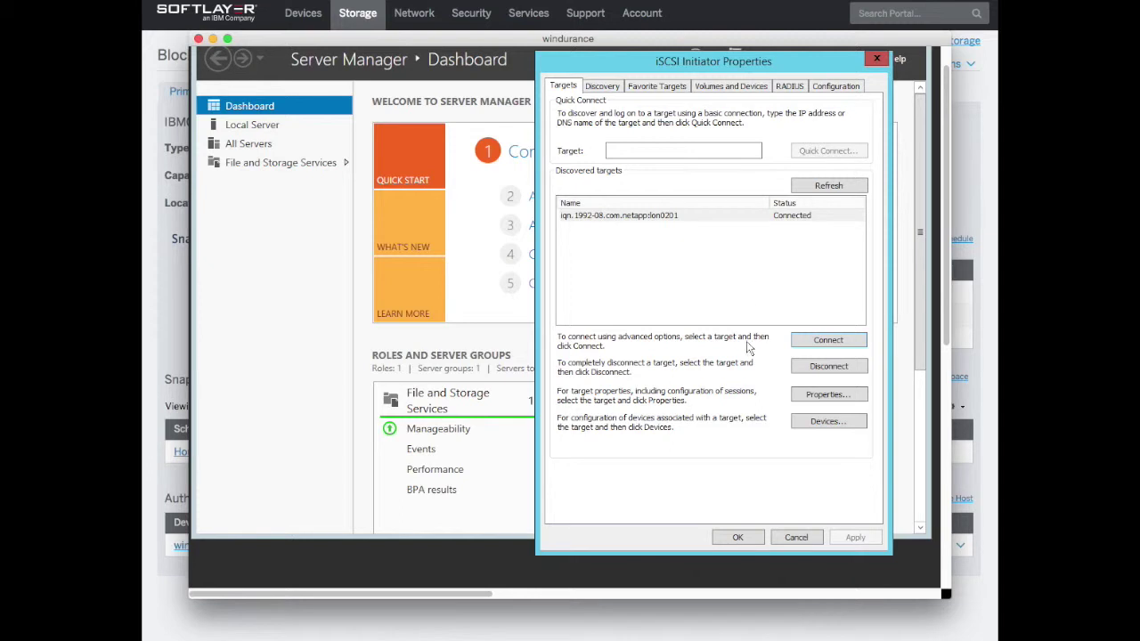
Open Properties for the connected NetApp target to see its single CHAP session
scroll(748, 361, "down", 3)
scroll(748, 360, "up", 3)
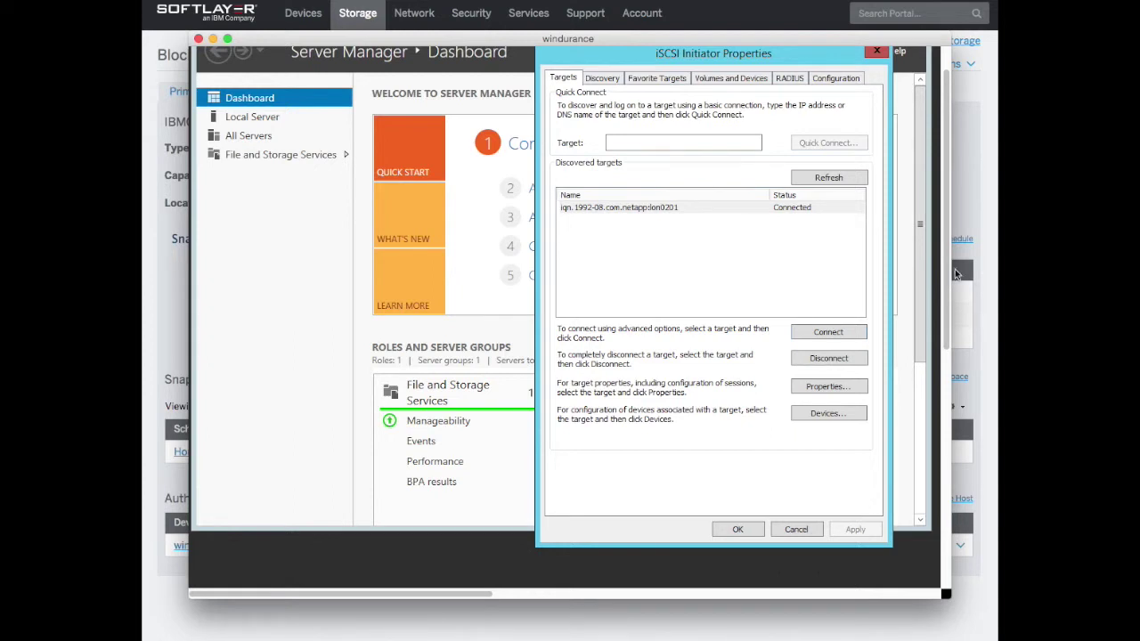
left_click(635, 209)
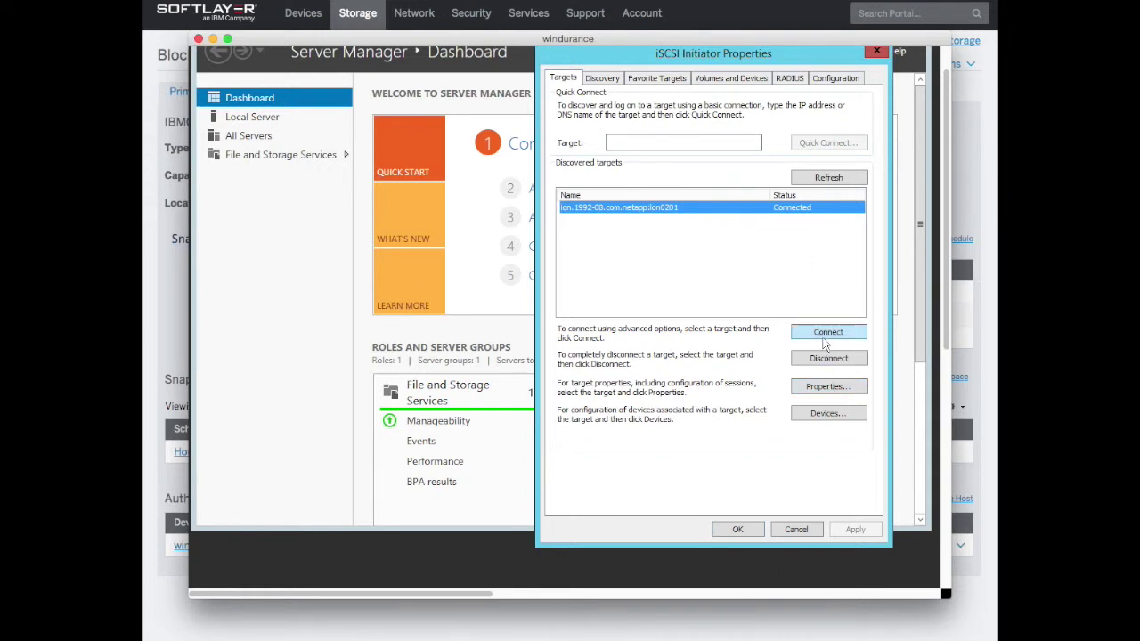
left_click(823, 389)
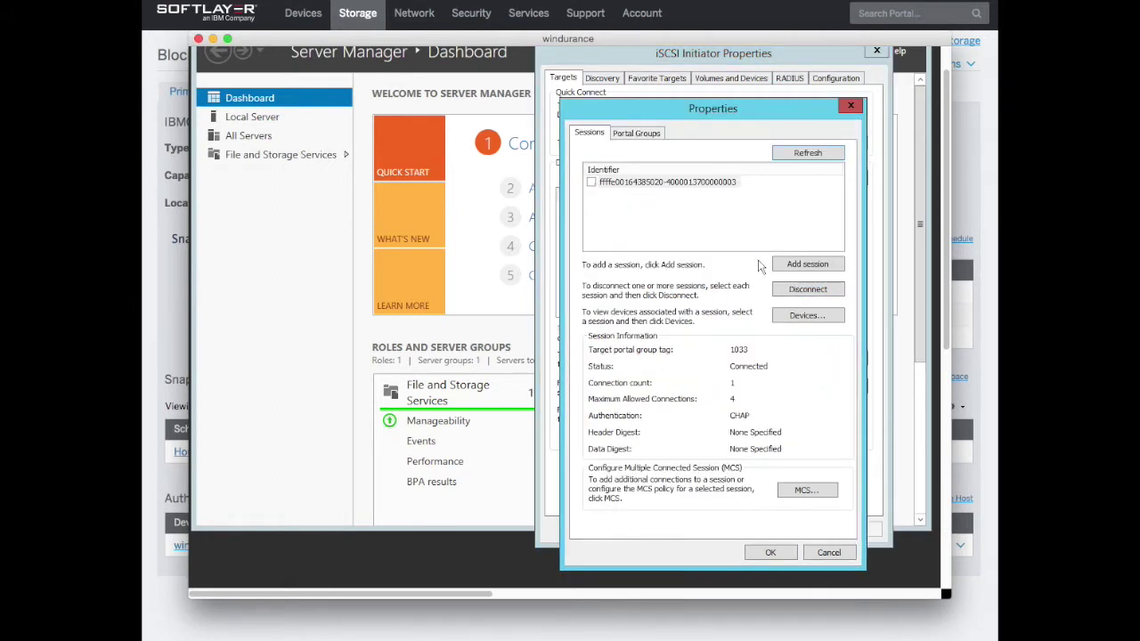
Start a new multi-path session with CHAP log-on, using the copied username as Name
left_click(800, 267)
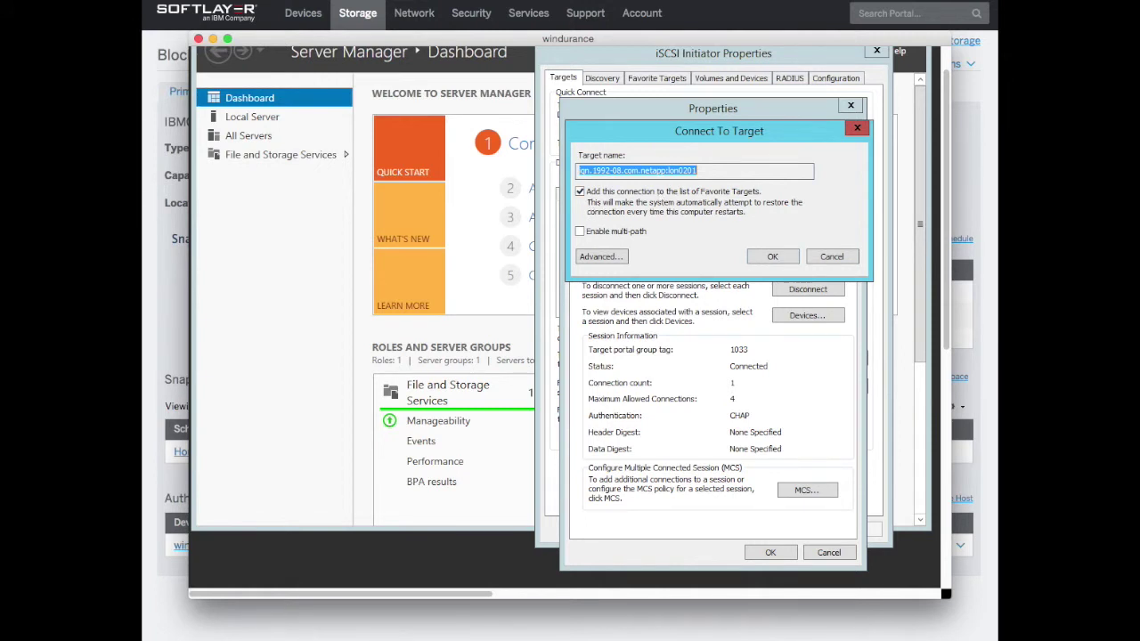
left_click(580, 231)
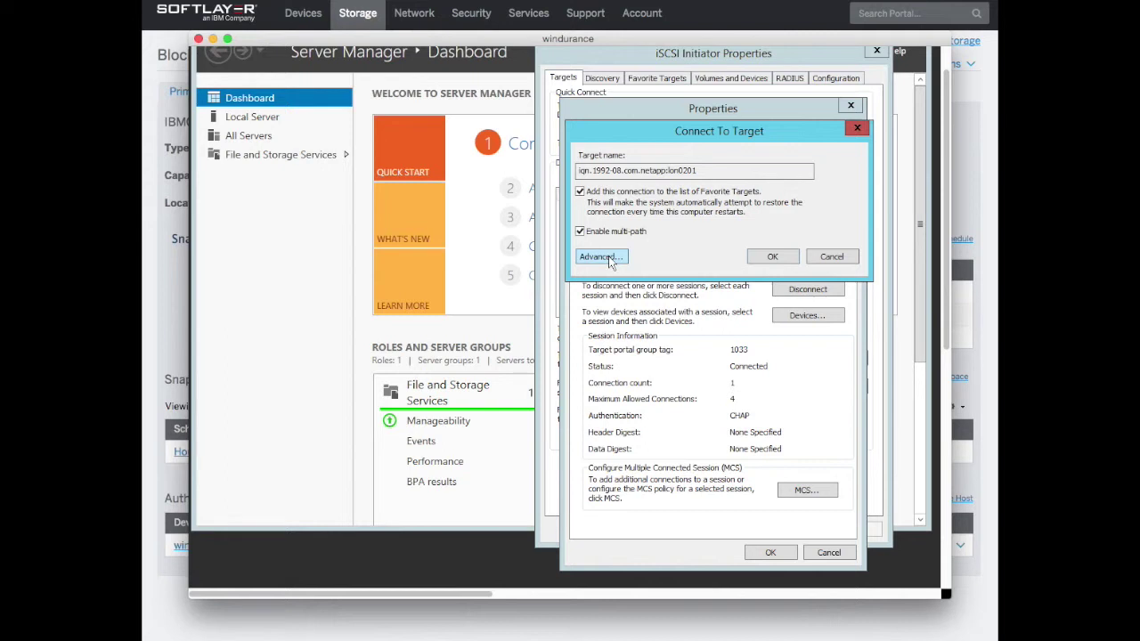
left_click(600, 256)
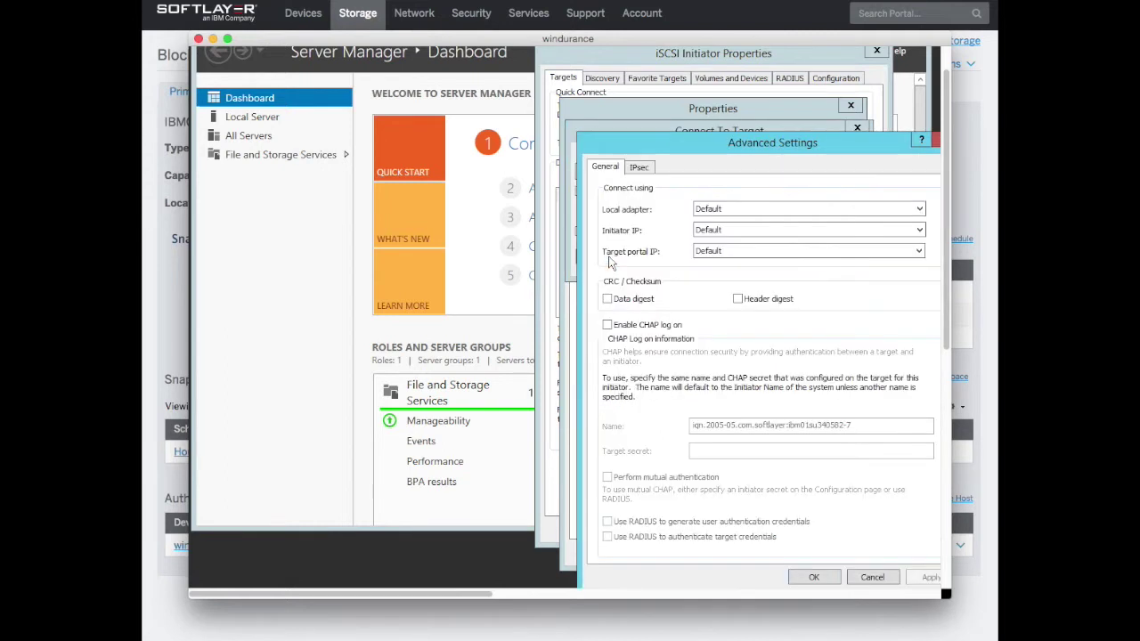
left_click(607, 325)
left_click_drag(855, 425, 618, 425)
right_click(746, 426)
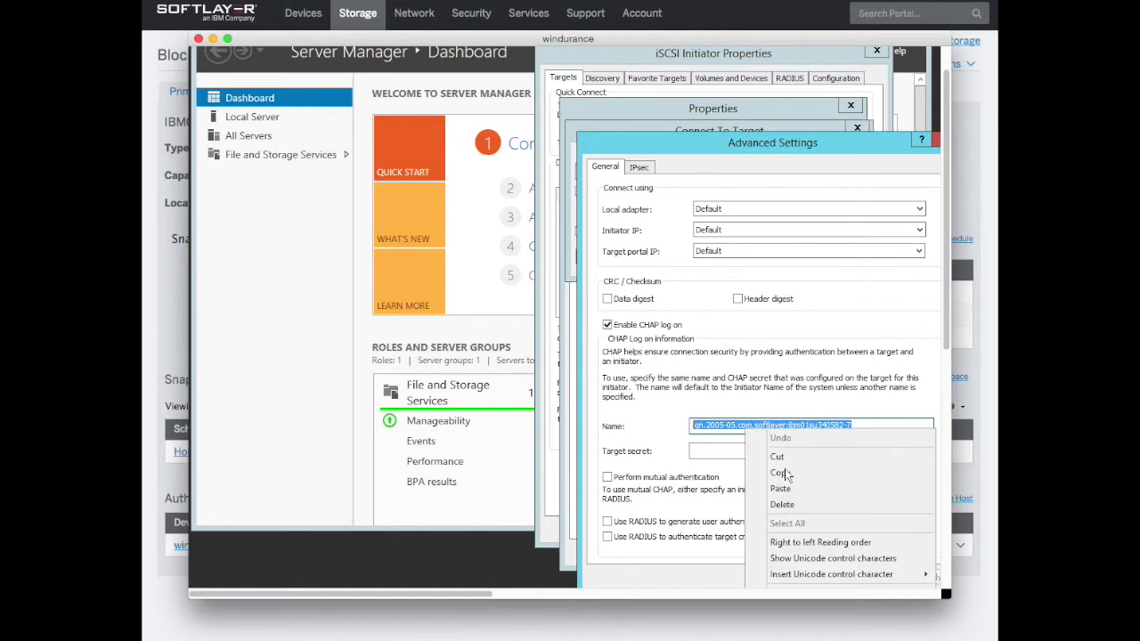
left_click(791, 488)
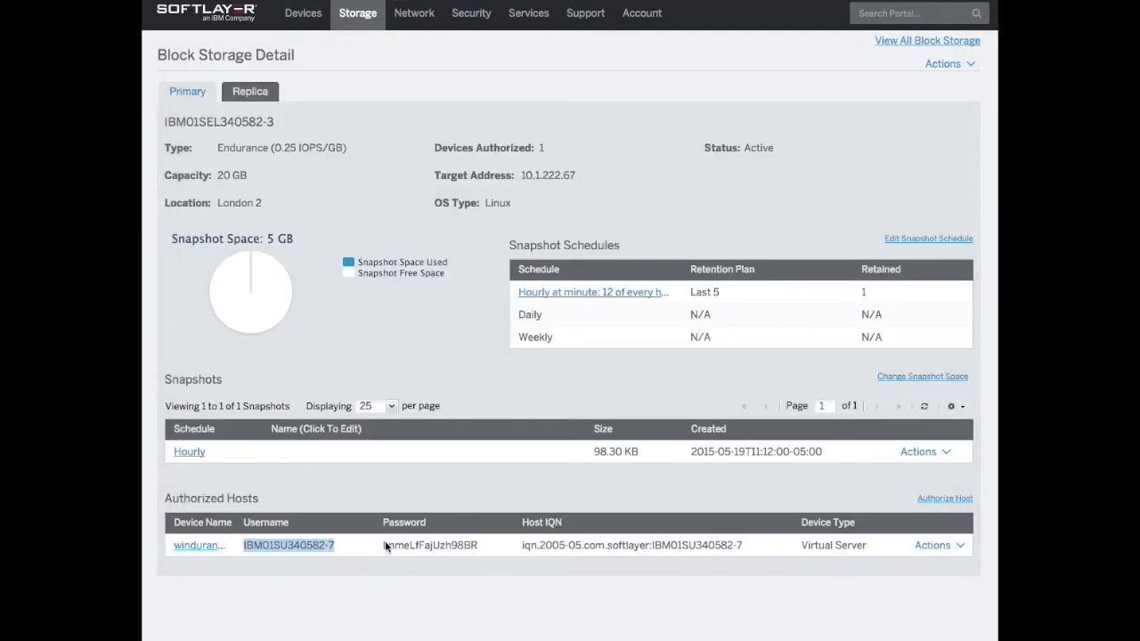
Paste the host password as target secret and add the second session to the target
left_click_drag(383, 545, 479, 546)
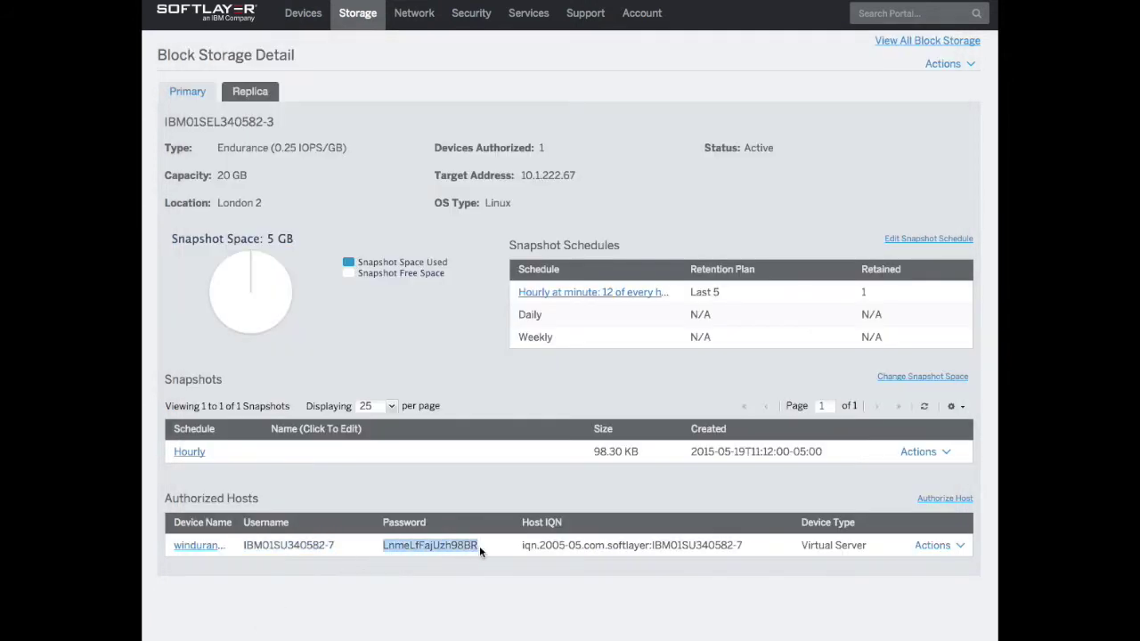
right_click(463, 549)
left_click(488, 554)
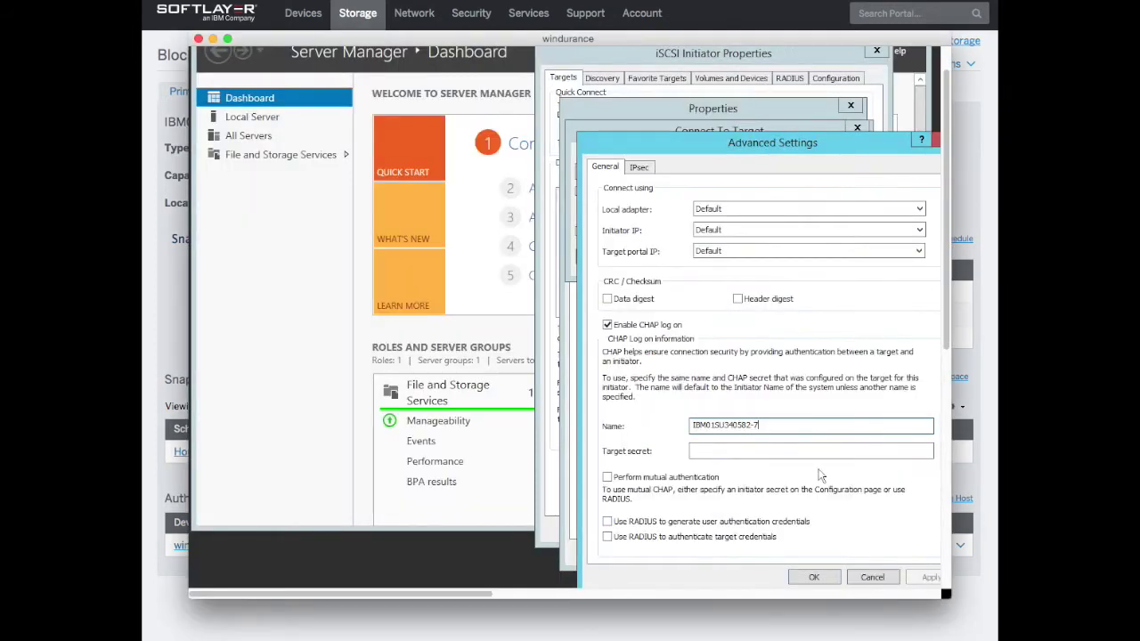
left_click(759, 451)
right_click(759, 450)
left_click(794, 511)
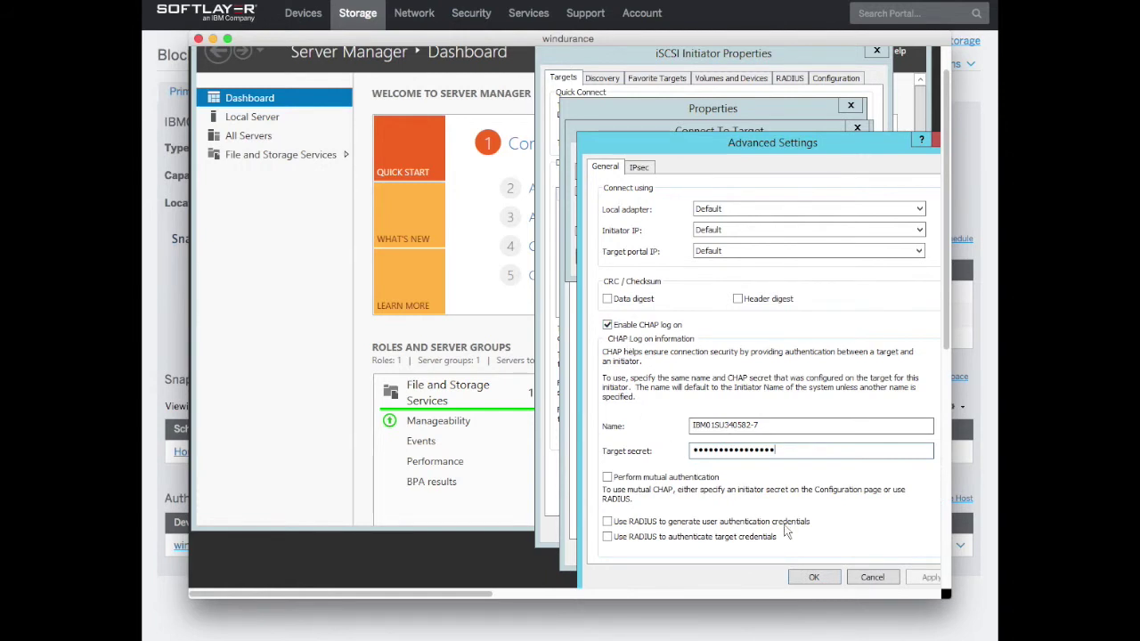
left_click(813, 577)
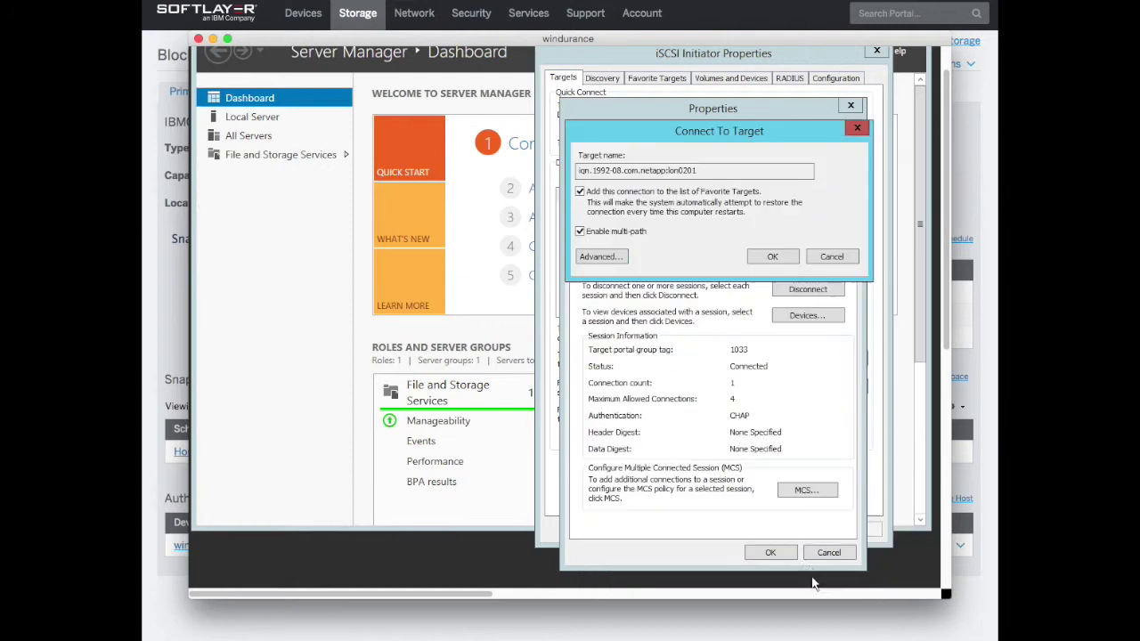
left_click(772, 258)
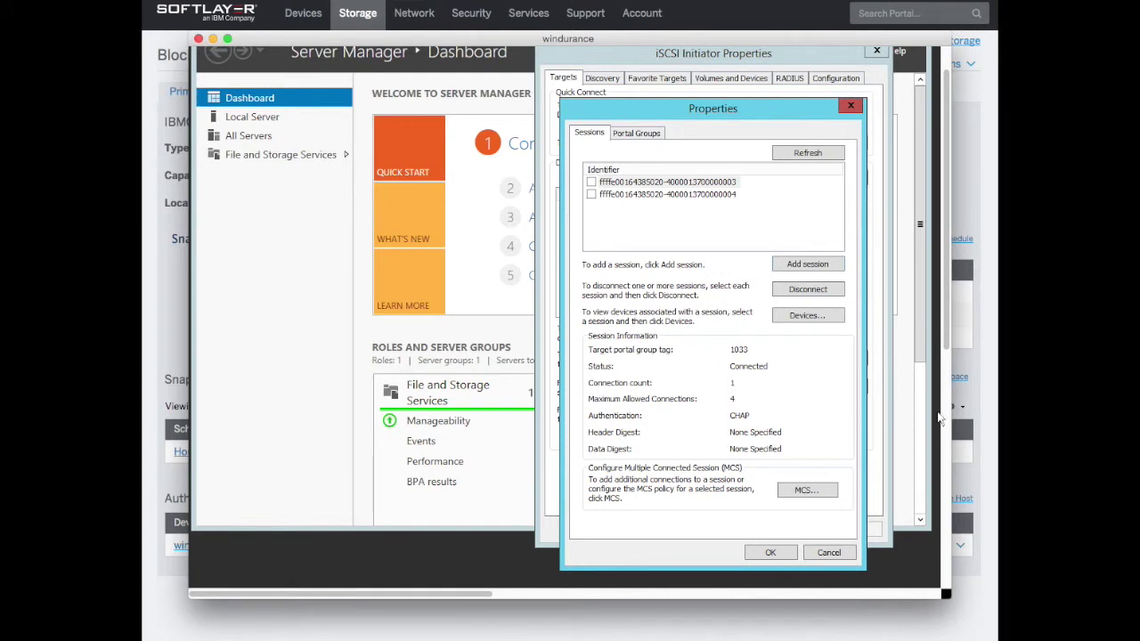
Inspect Disk 2's MPIO details: Round Robin With Subset over two active paths
left_click(806, 319)
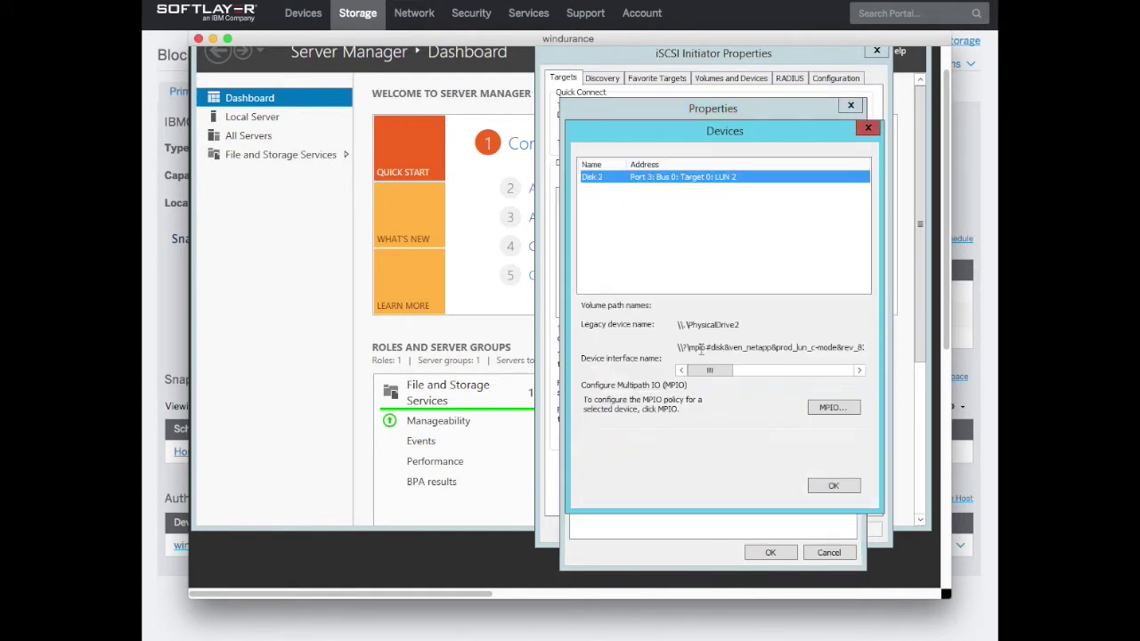
left_click_drag(688, 347, 756, 350)
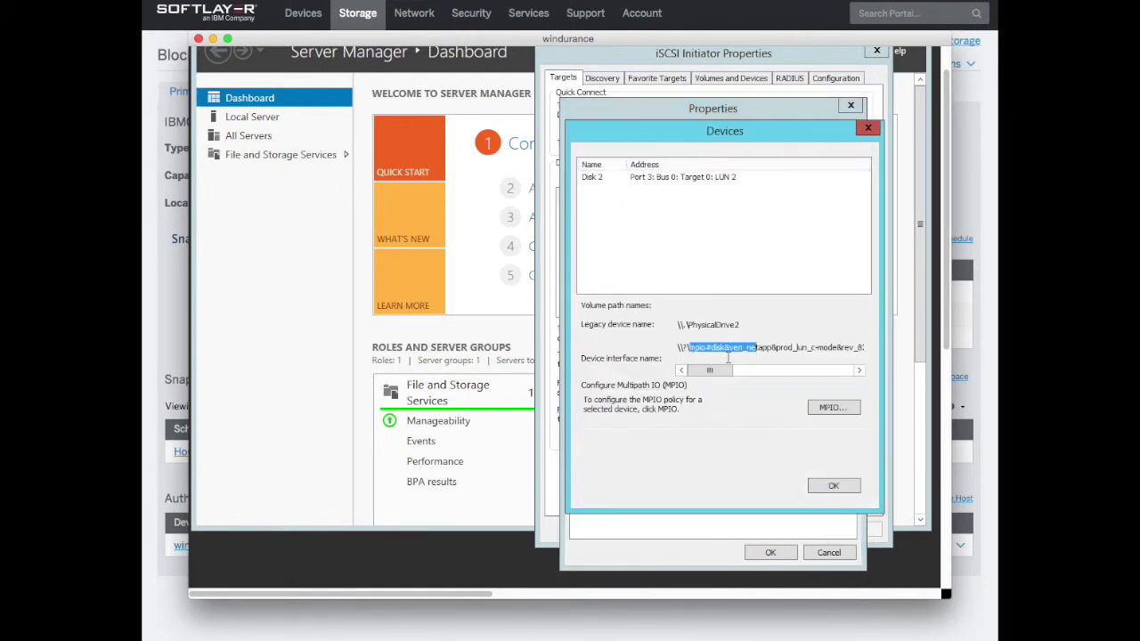
left_click(778, 351)
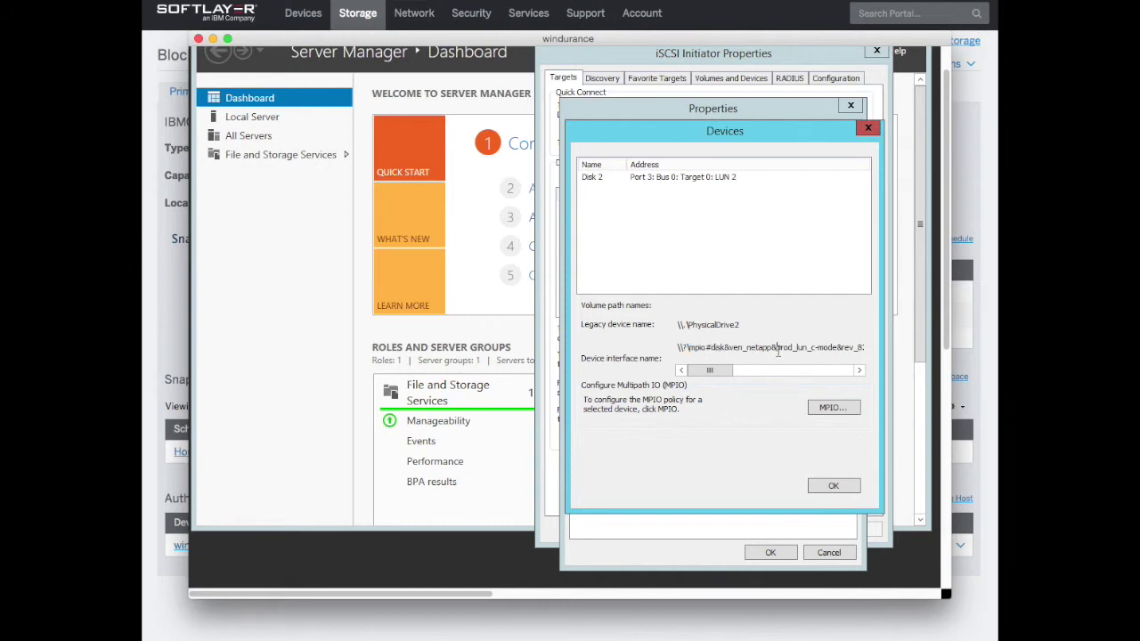
left_click(829, 409)
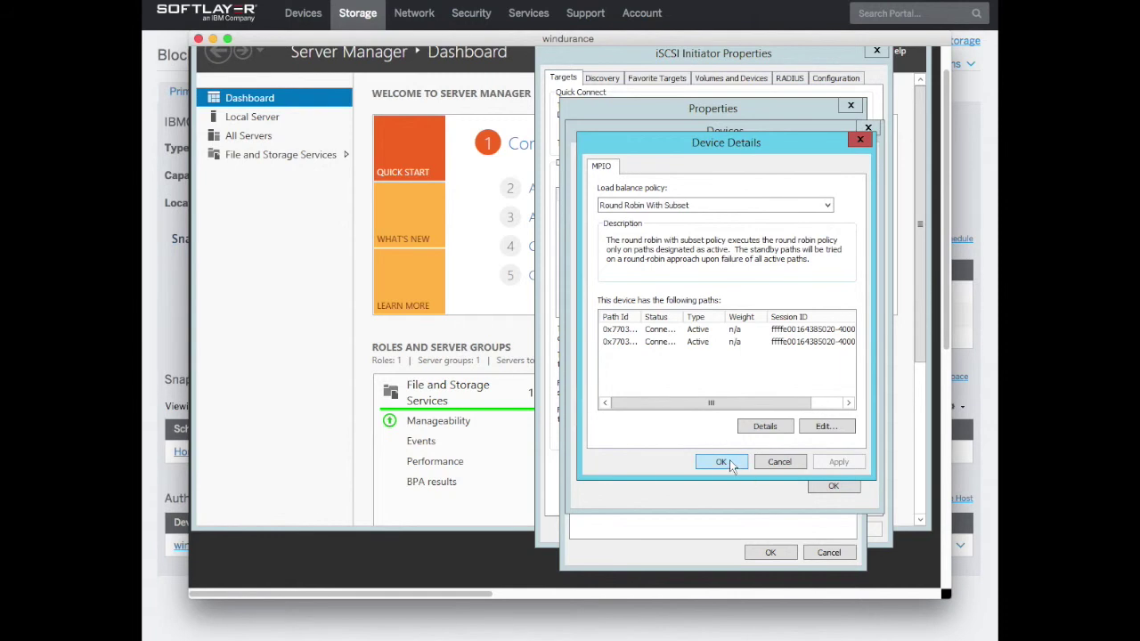
Close the MPIO, Devices, target Properties and iSCSI Initiator Properties dialogs
left_click(723, 462)
left_click(834, 485)
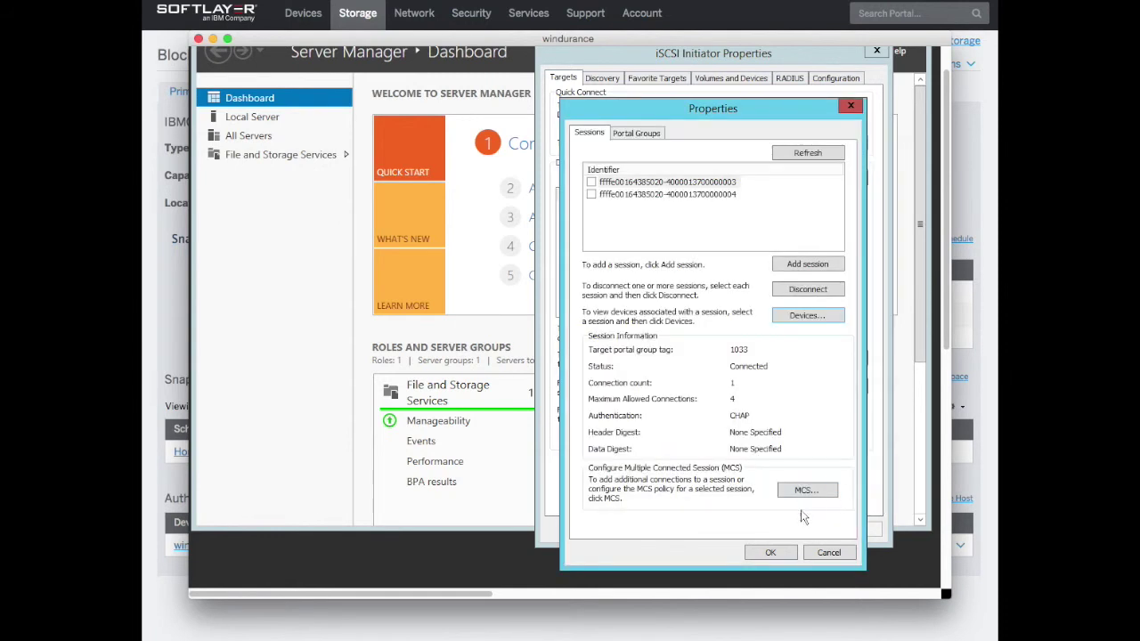
left_click(771, 552)
left_click(736, 529)
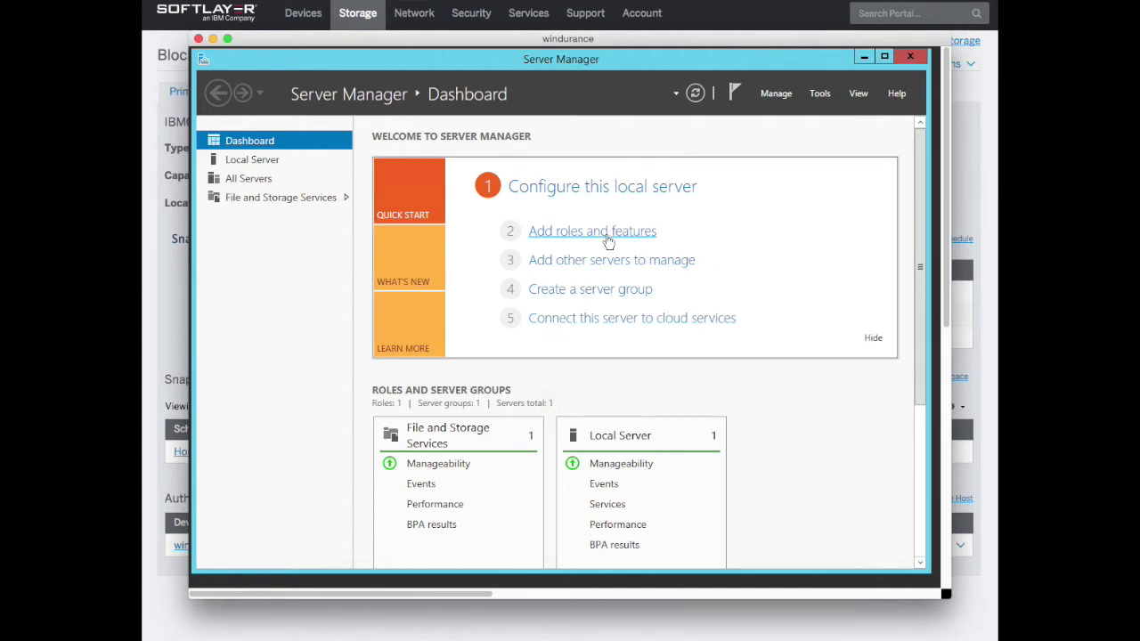
Open Control Panel from the Start screen, move it aside, and close it again
left_click(819, 92)
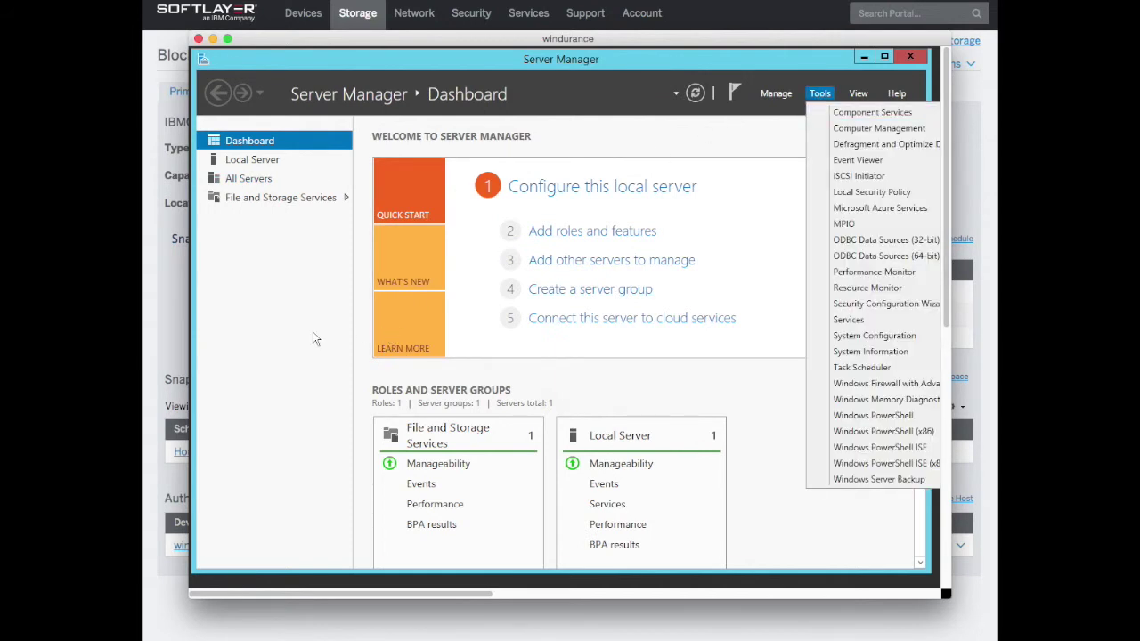
scroll(312, 338, "down", 10)
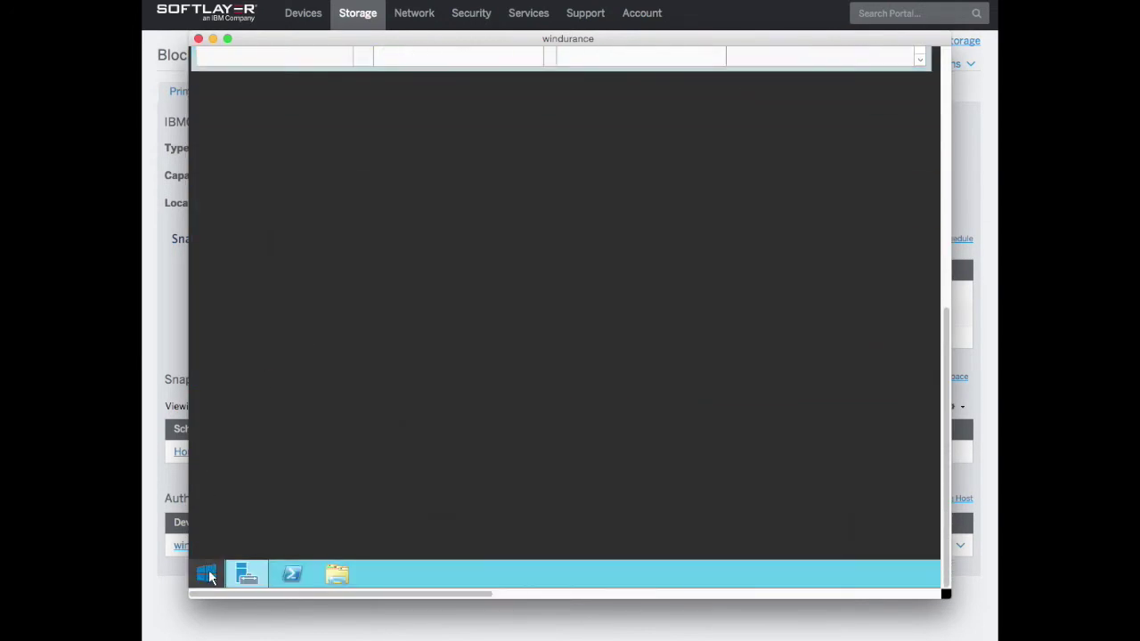
left_click(206, 575)
scroll(392, 258, "up", 5)
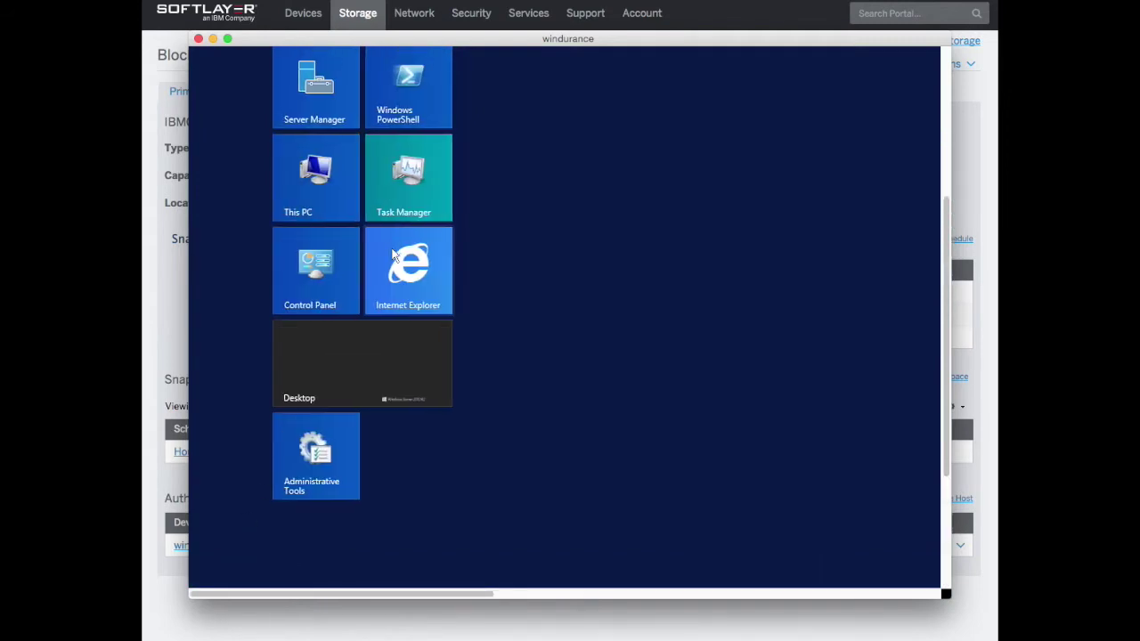
left_click(312, 272)
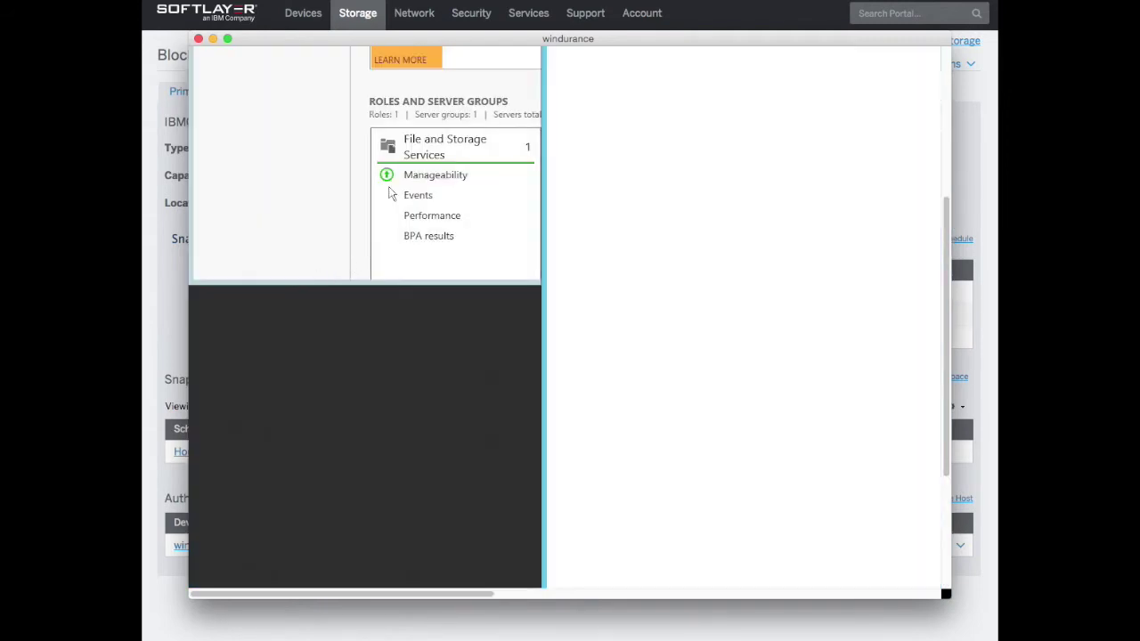
scroll(348, 261, "up", 5)
left_click_drag(720, 256, 413, 137)
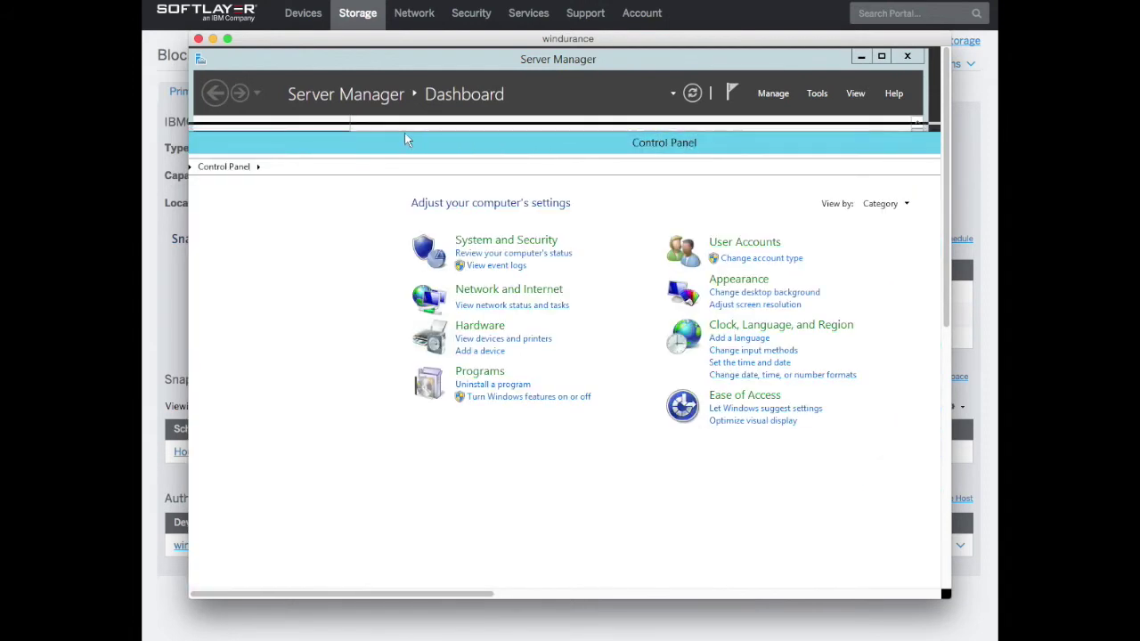
left_click_drag(738, 140, 636, 138)
left_click(830, 129)
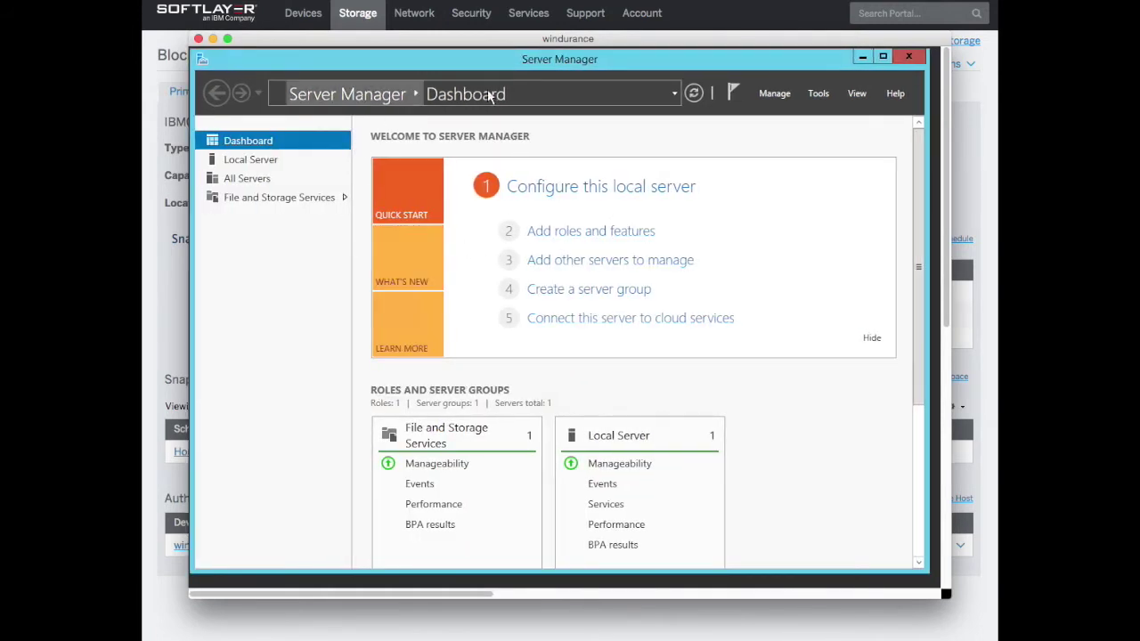
Launch System Configuration and cancel it, then launch Computer Management from the Tools menu
left_click(787, 97)
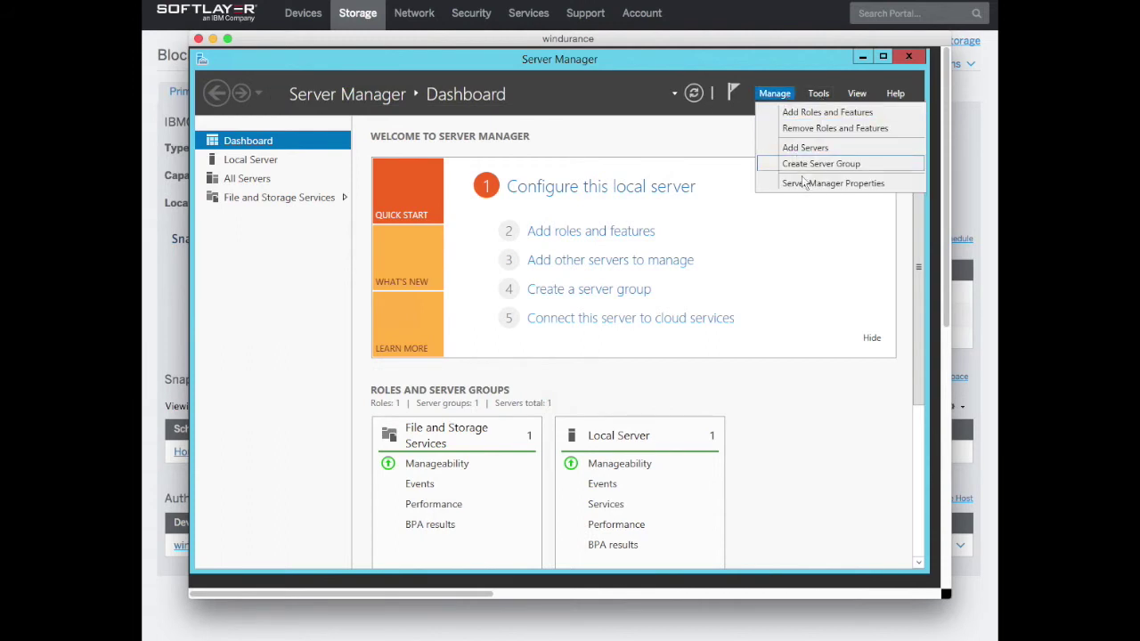
left_click(823, 98)
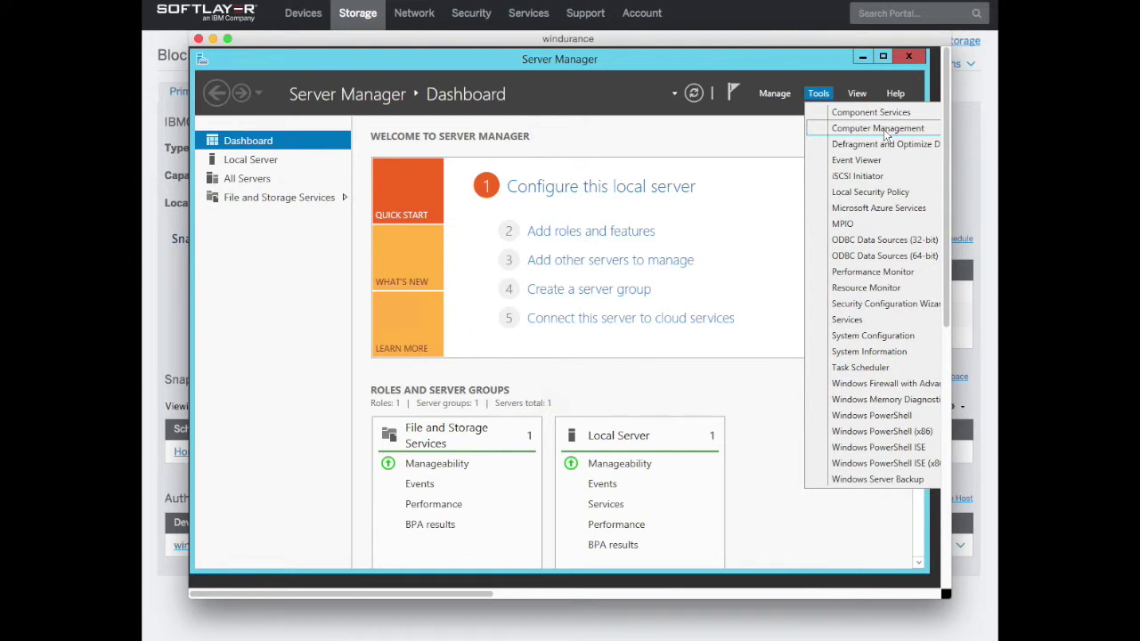
left_click(882, 336)
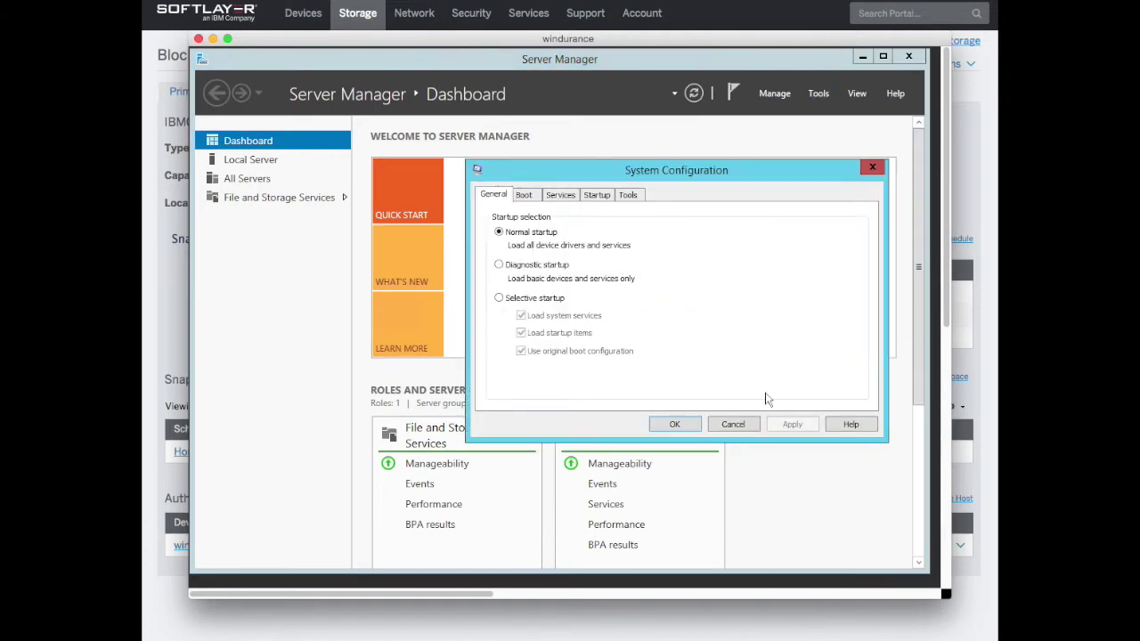
left_click(740, 426)
left_click(821, 94)
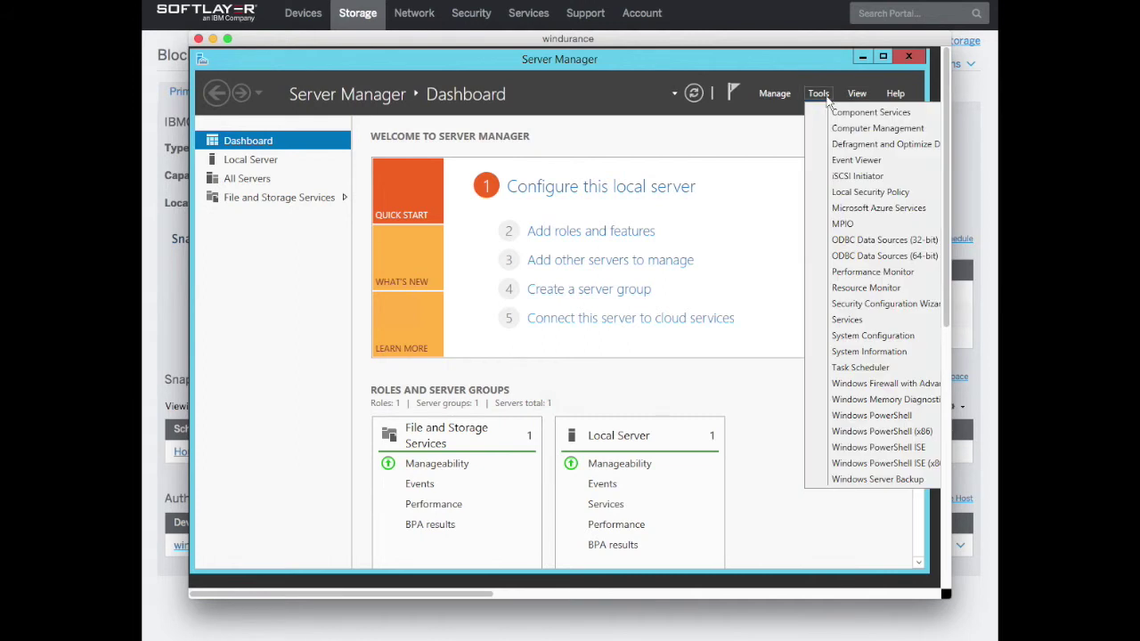
left_click(856, 127)
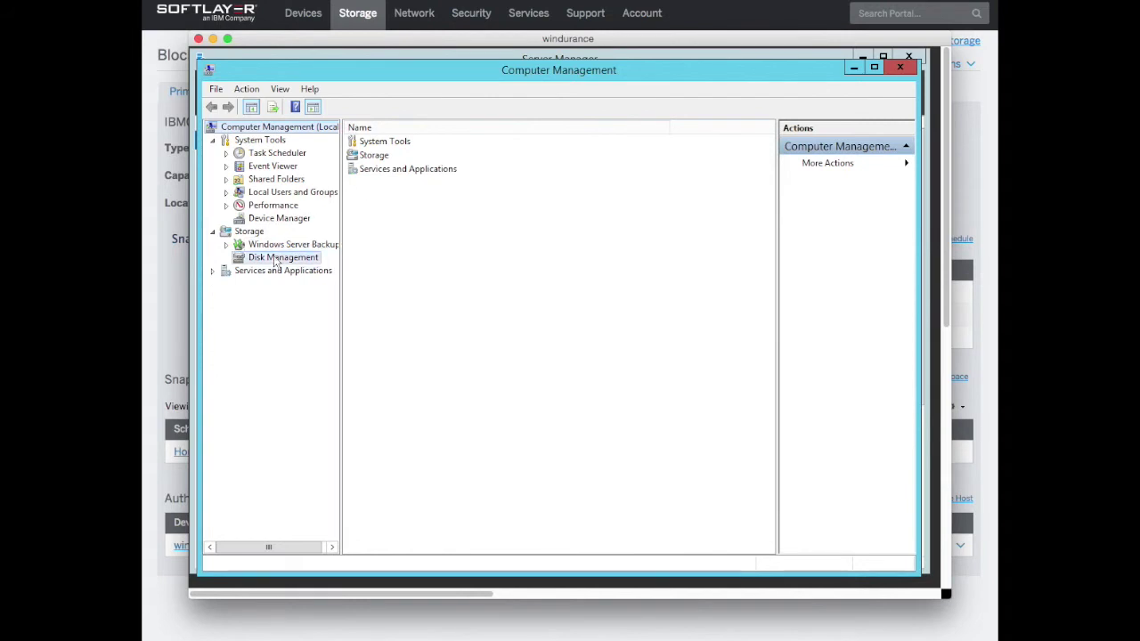
In Disk Management, initialize the 20 GB Disk 2 as MBR and bring up its unallocated-space actions
left_click(278, 258)
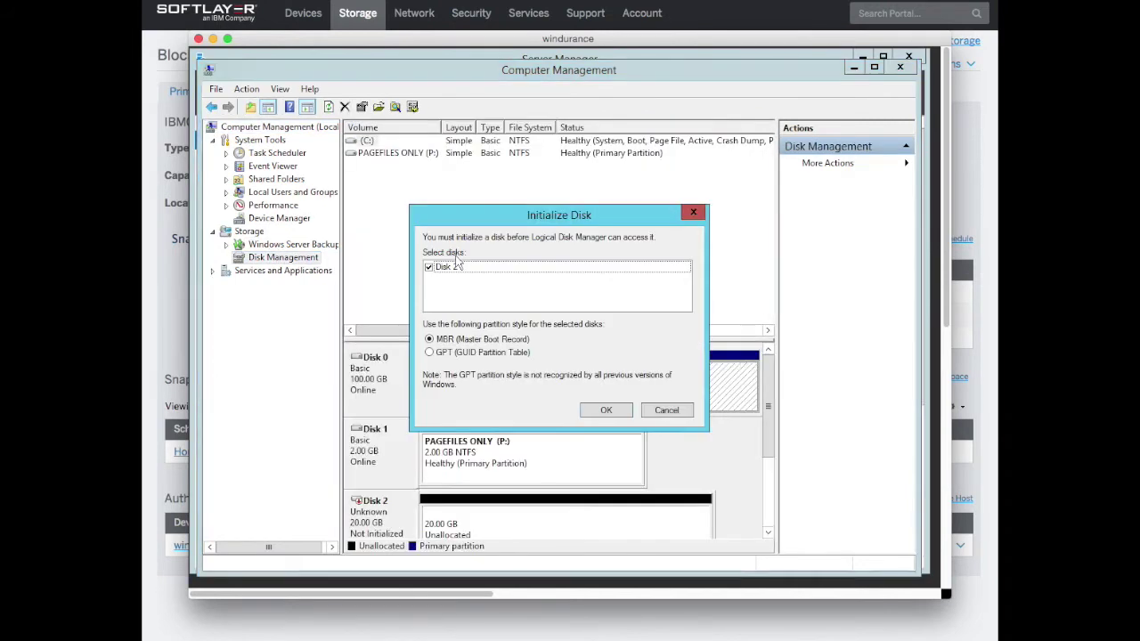
left_click(612, 410)
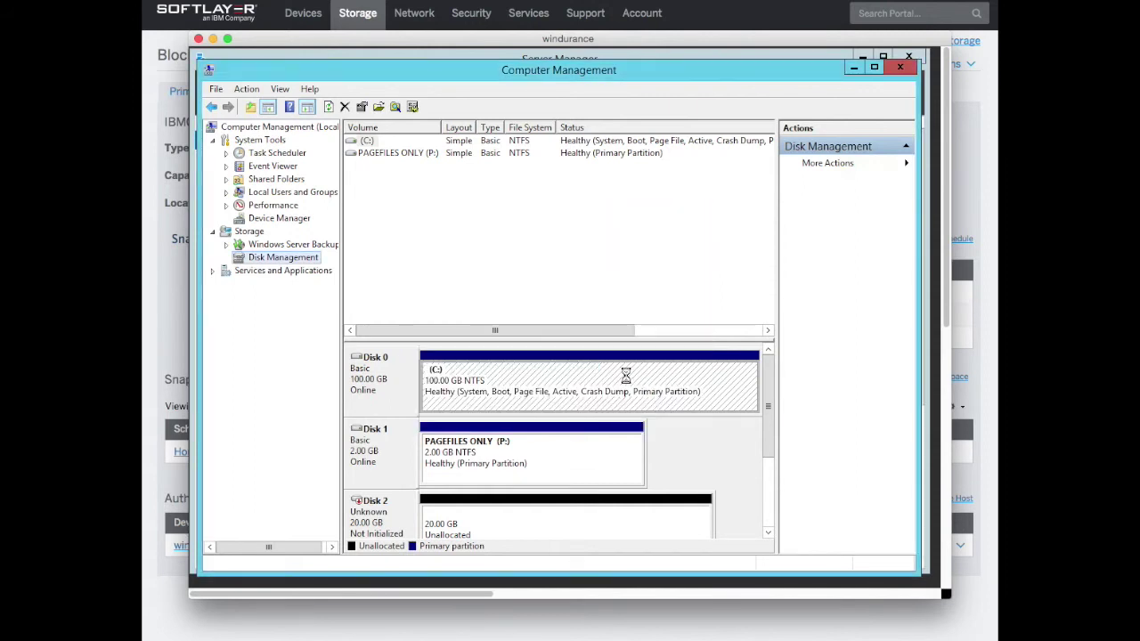
scroll(626, 376, "down", 3)
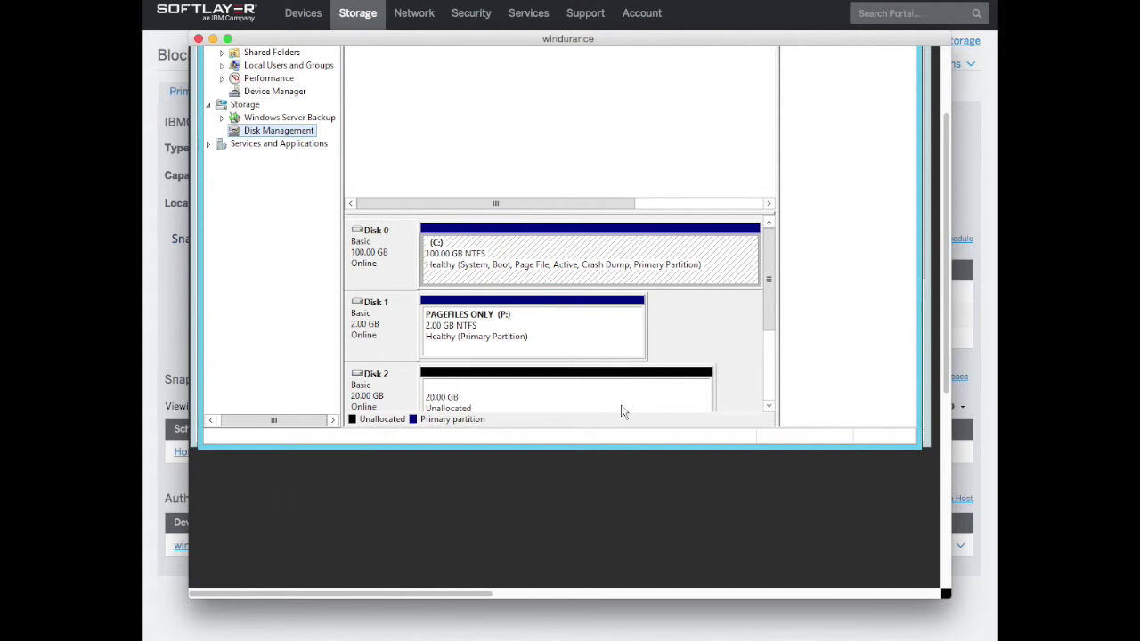
left_click(767, 385)
scroll(767, 389, "up", 1)
right_click(562, 331)
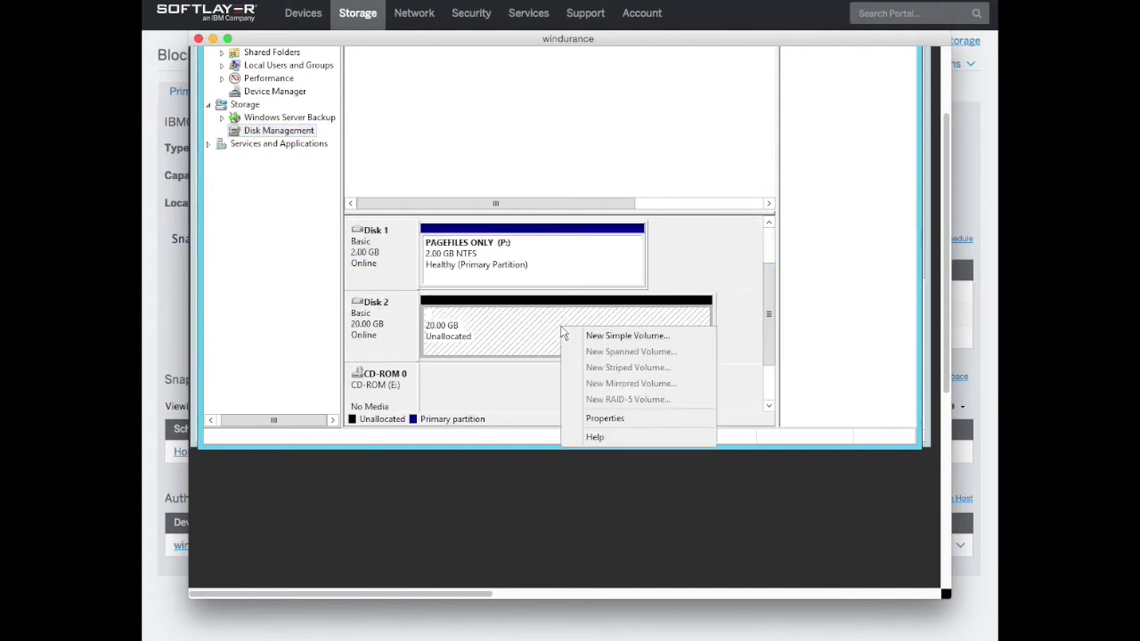
Create a 20477 MB simple volume on Disk 2, lettered Z:, quick-formatted NTFS as New Volume
left_click(638, 339)
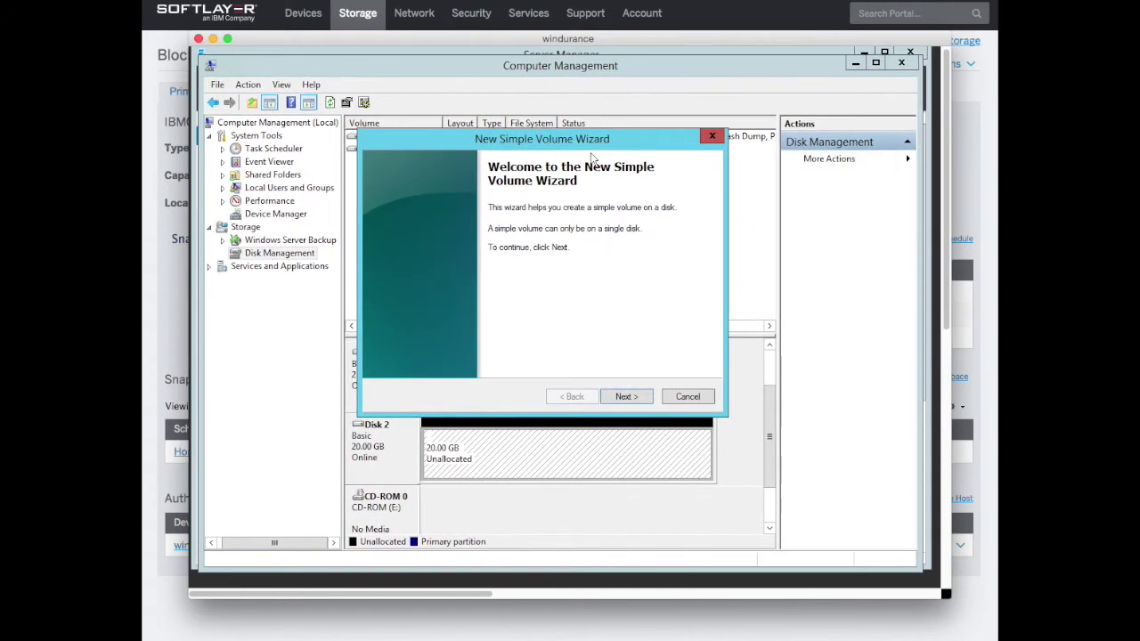
left_click(626, 396)
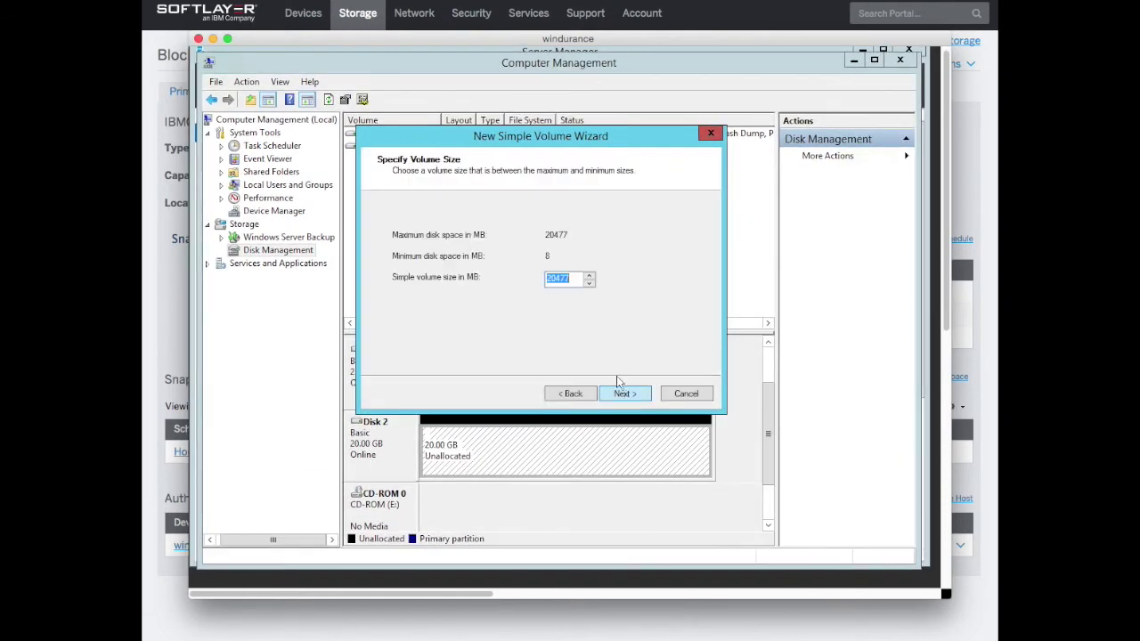
left_click(631, 396)
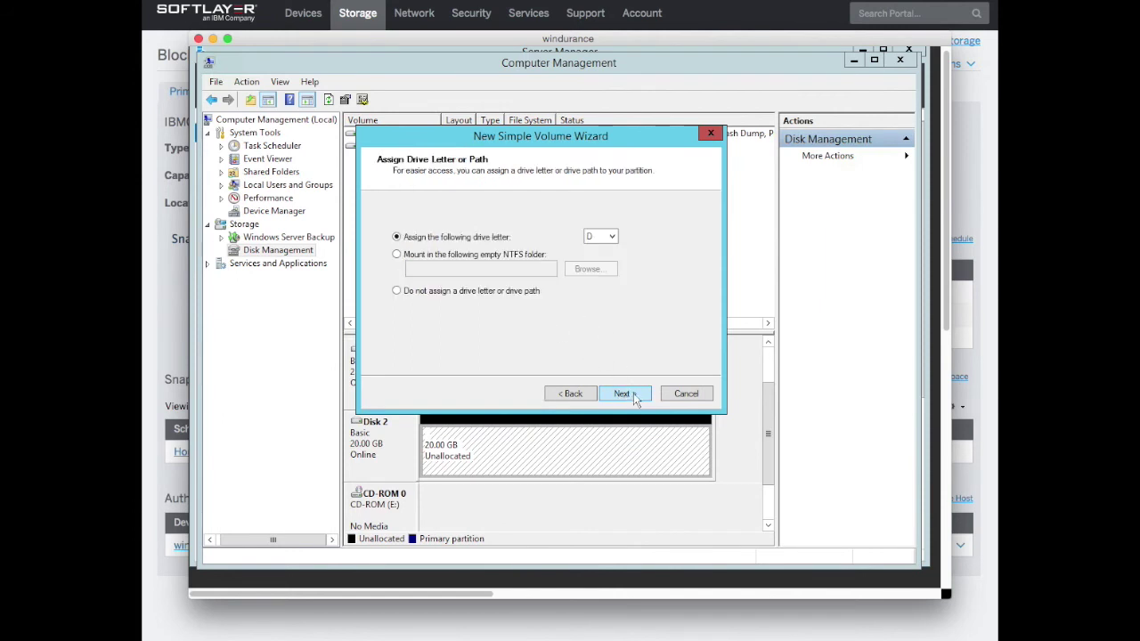
left_click(601, 236)
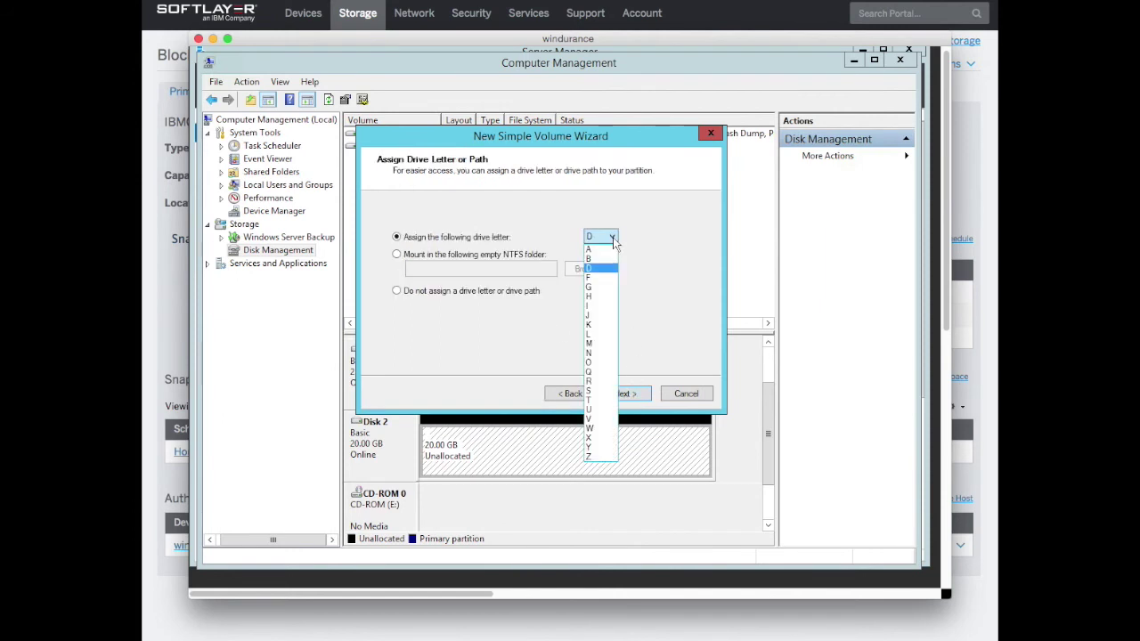
left_click(593, 456)
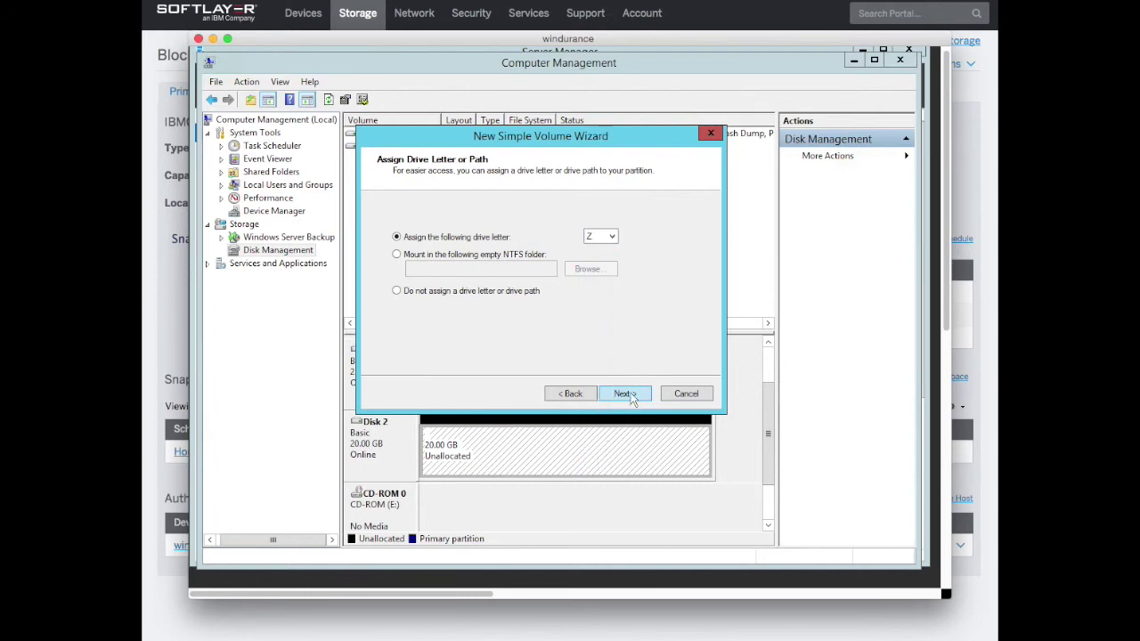
left_click(624, 393)
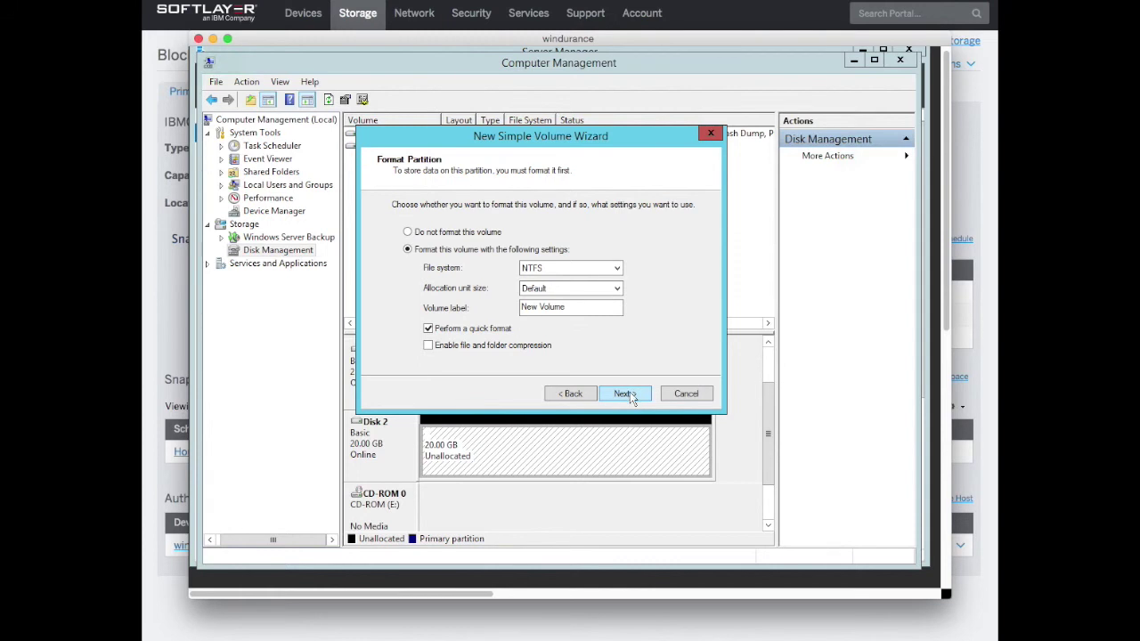
left_click(626, 394)
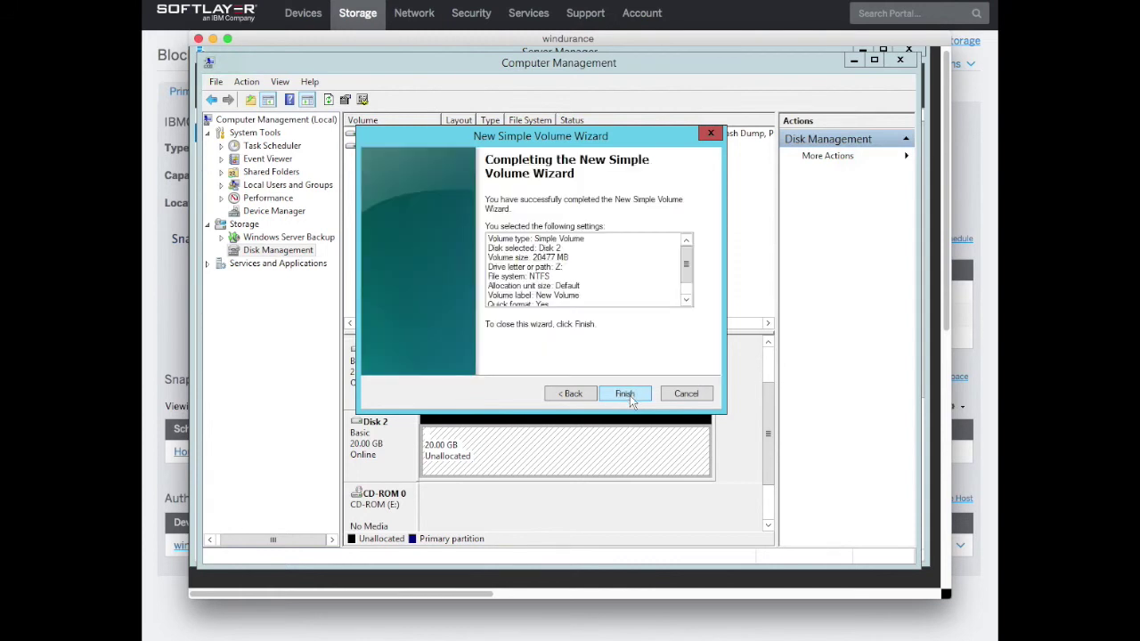
left_click(628, 395)
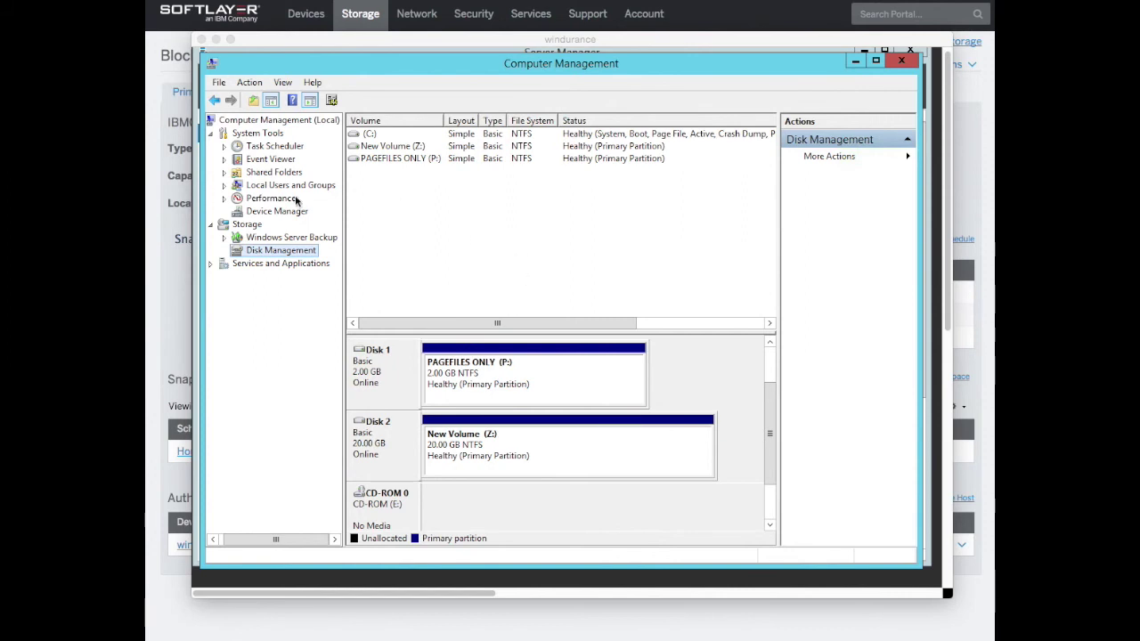
Minimize Computer Management once Disk 2 shows the healthy 20 GB New Volume (Z:)
left_click(854, 61)
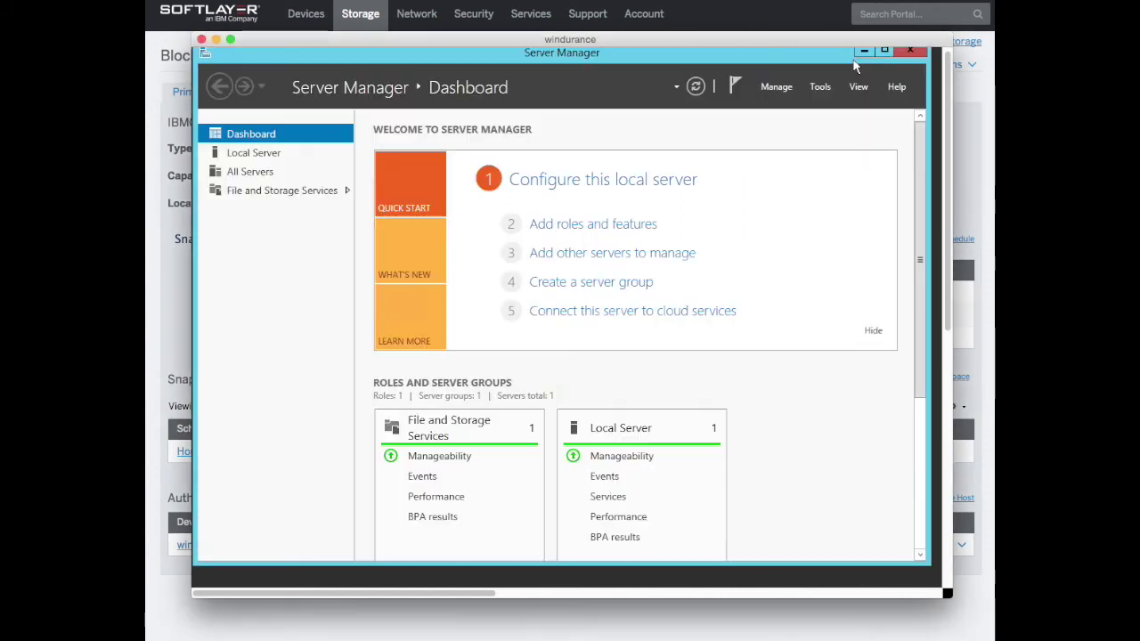
Minimize Server Manager and open File Explorer at This PC from the taskbar
left_click(866, 51)
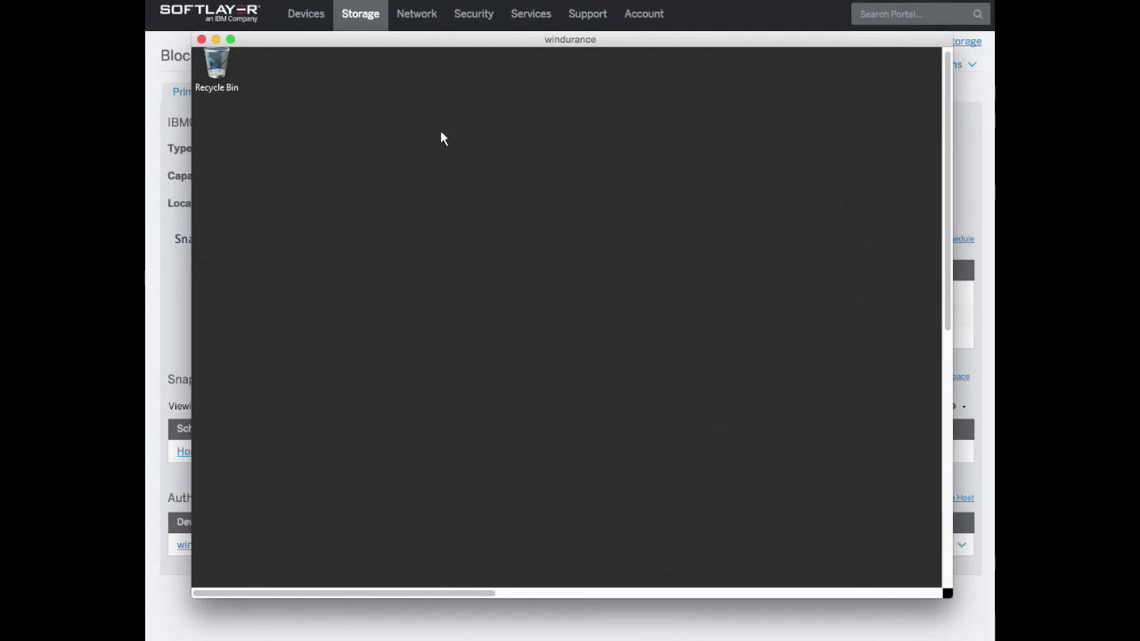
scroll(372, 143, "down", 3)
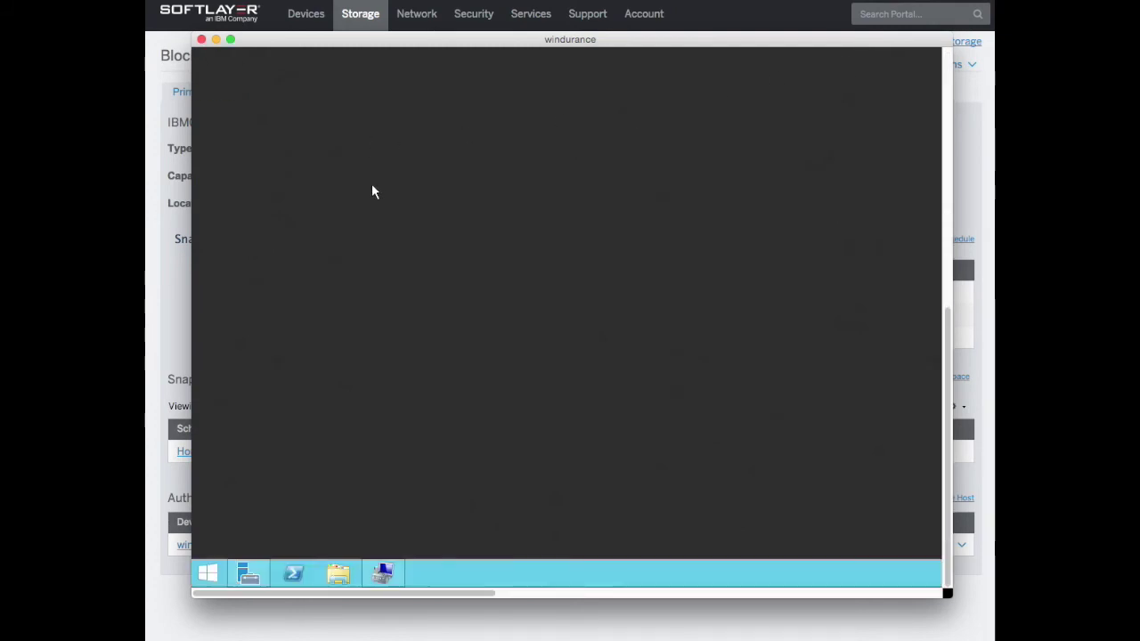
left_click(339, 575)
scroll(540, 184, "up", 3)
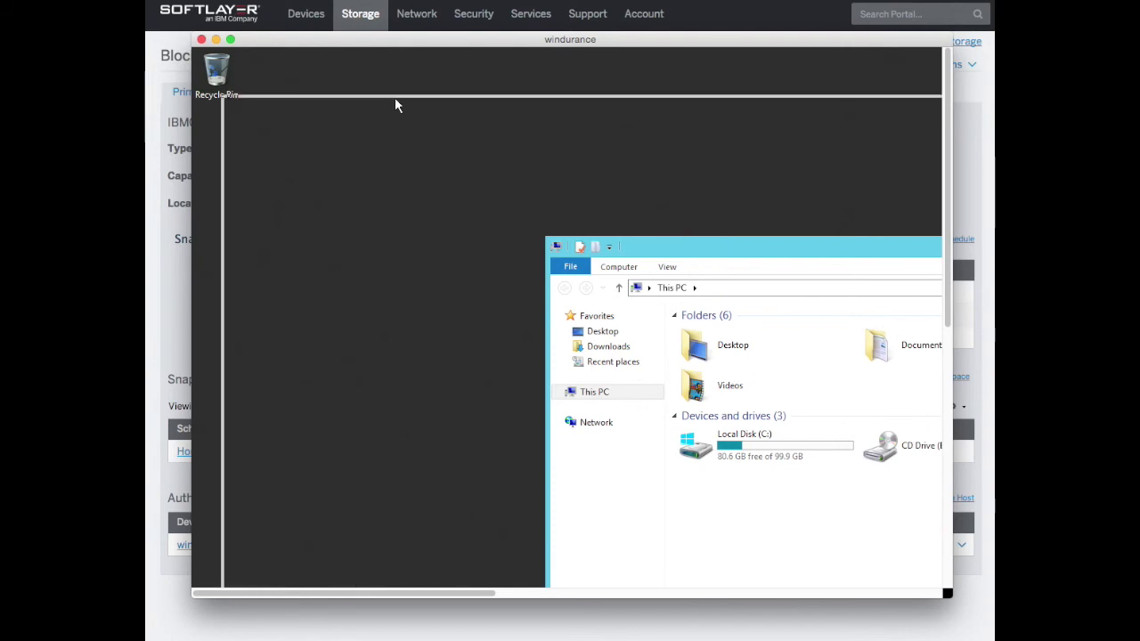
Move the This PC window top-left, widen it, and open the empty New Volume (Z:) drive
left_click_drag(395, 93, 397, 93)
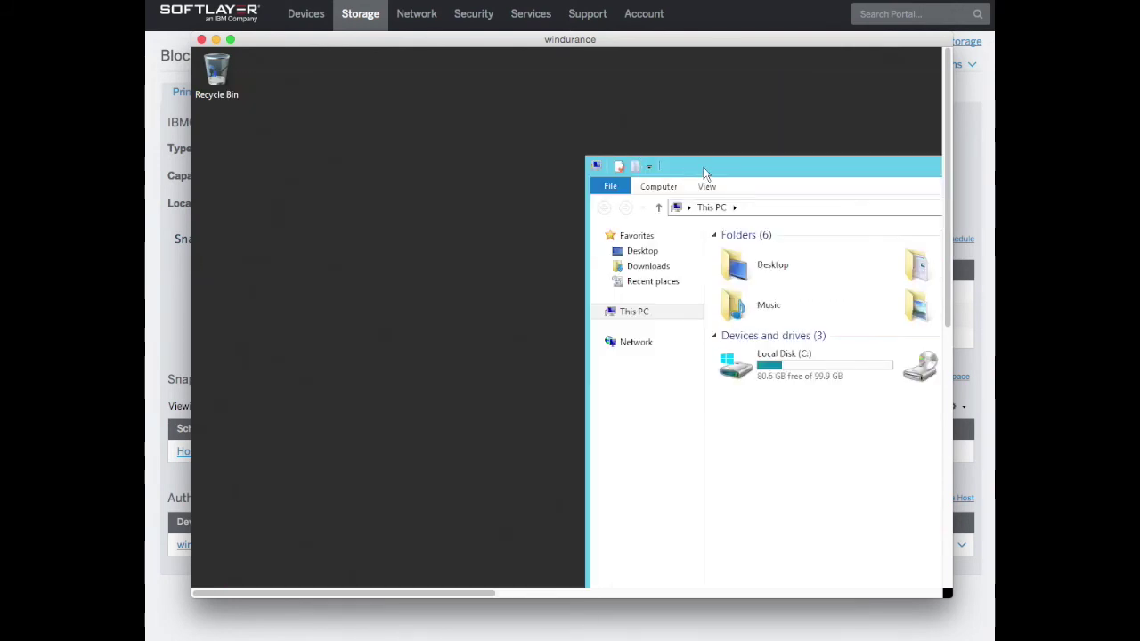
left_click_drag(623, 163, 390, 78)
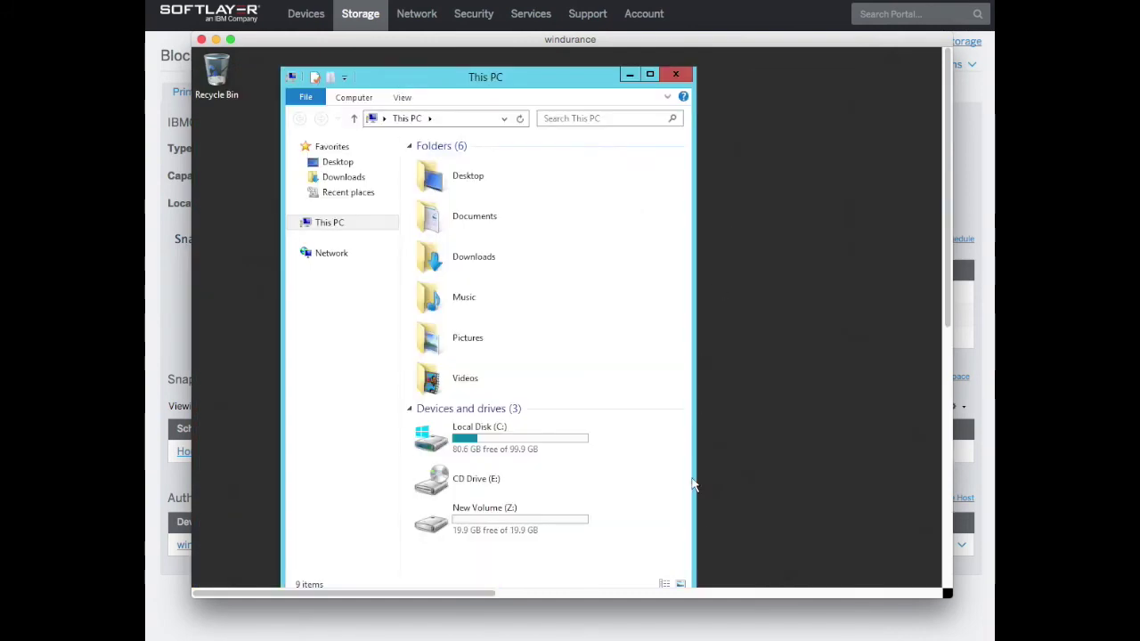
left_click_drag(695, 501, 837, 500)
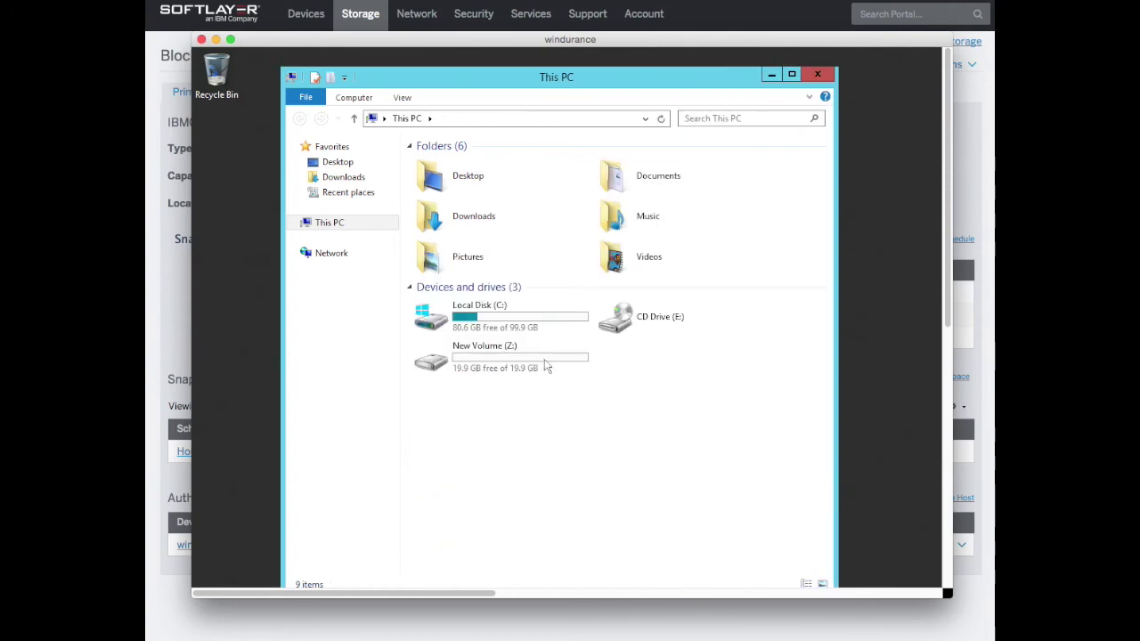
left_click(515, 364)
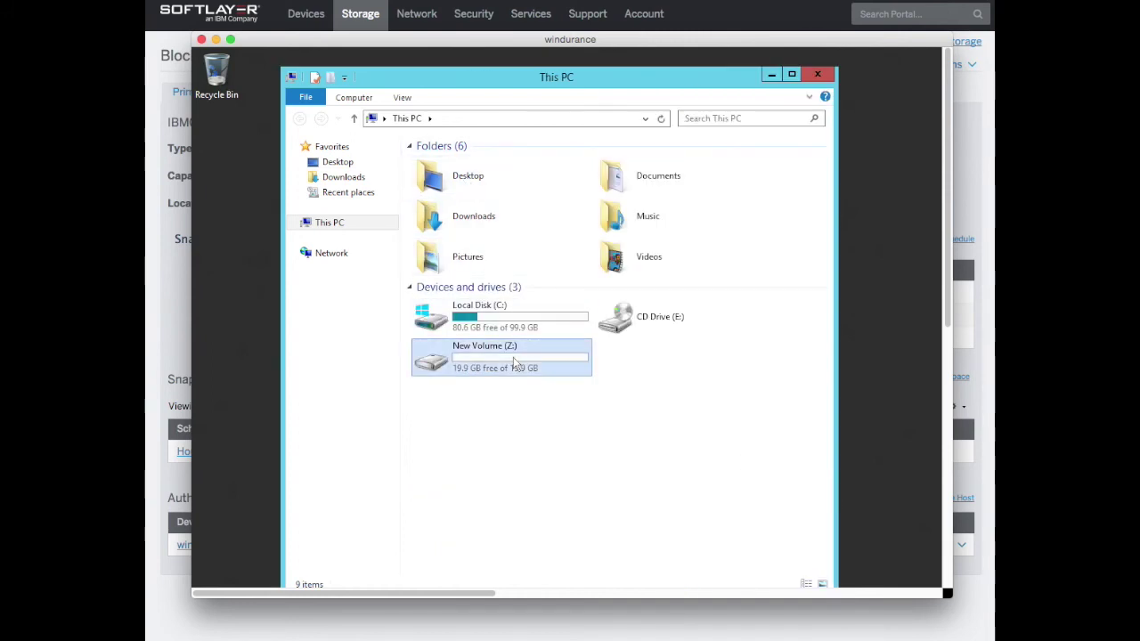
double_click(515, 363)
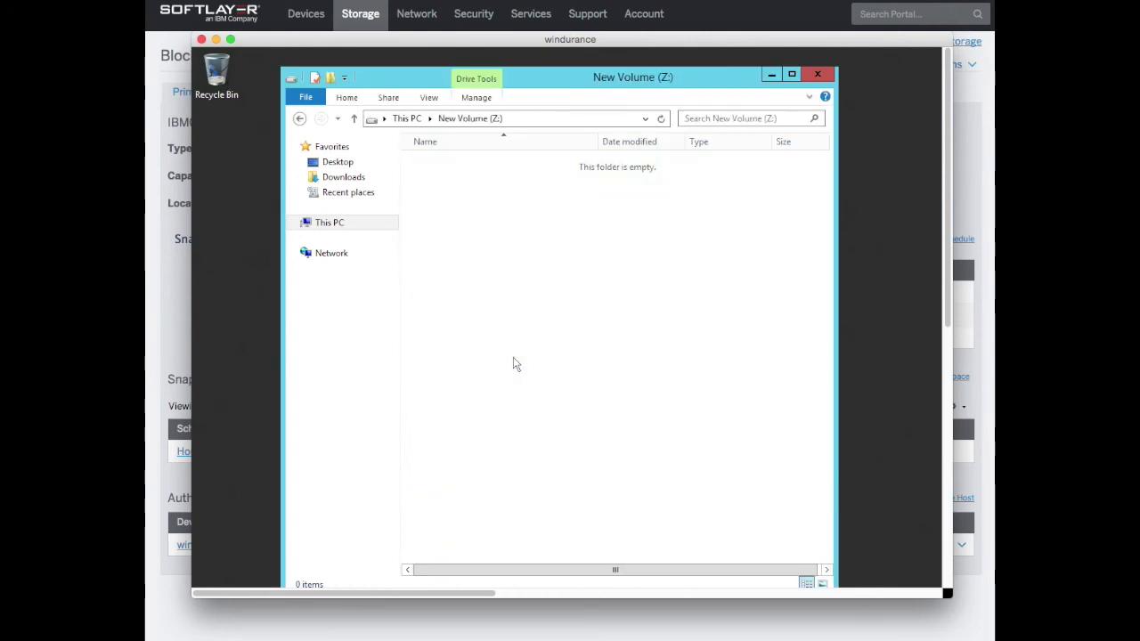